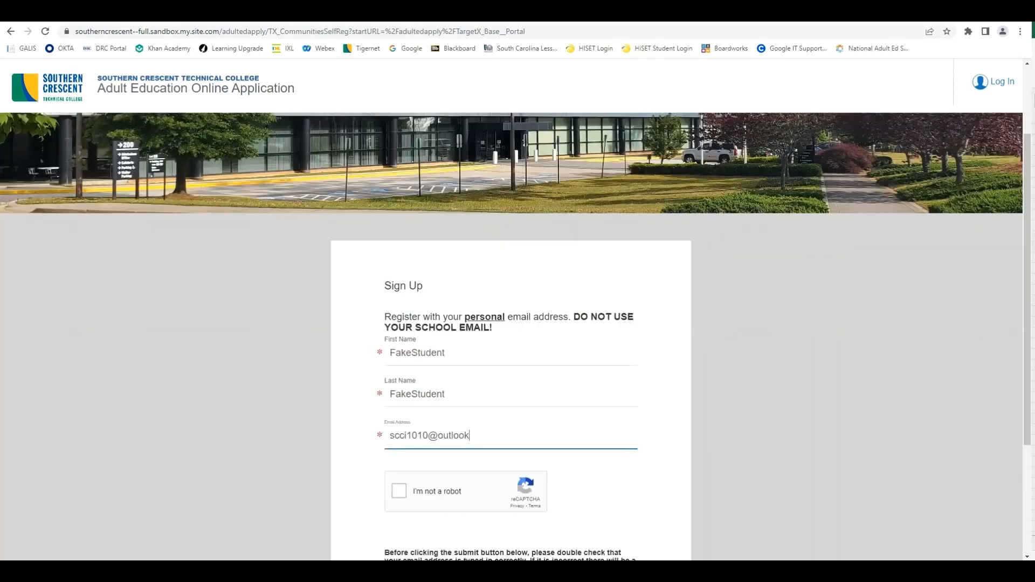
Step: Finish entering the fake student's Outlook e-mail address and submit the new account registration
text(.com)
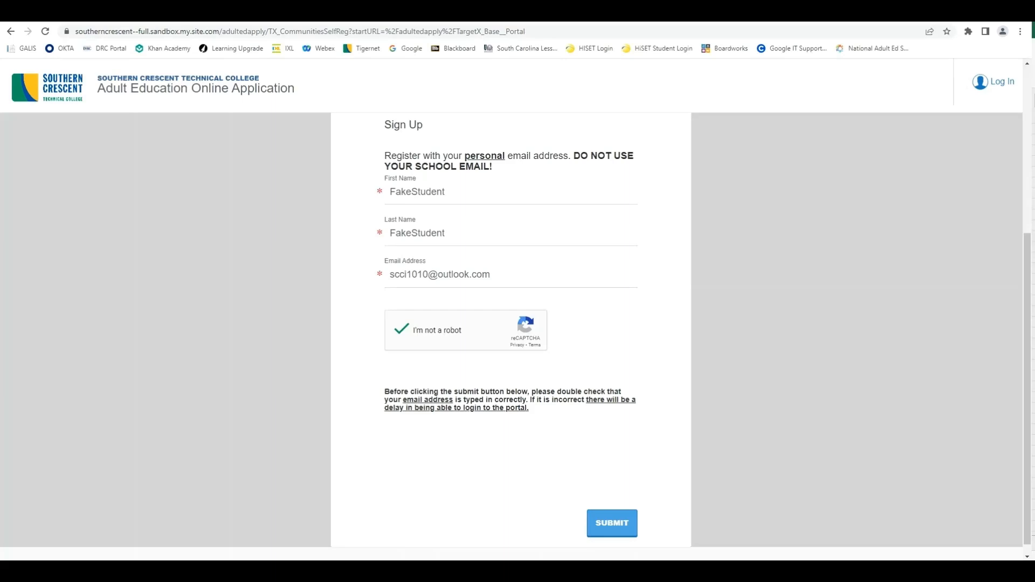
click(612, 523)
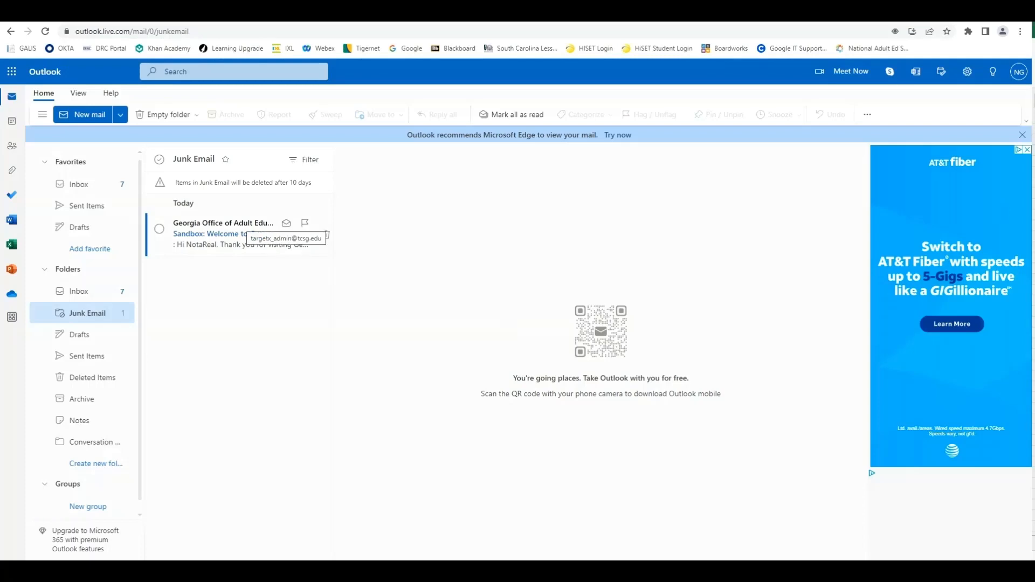
Step: Open the Georgia Office of Adult Education welcome e-mail in Junk Email and follow its Set Password link
click(235, 234)
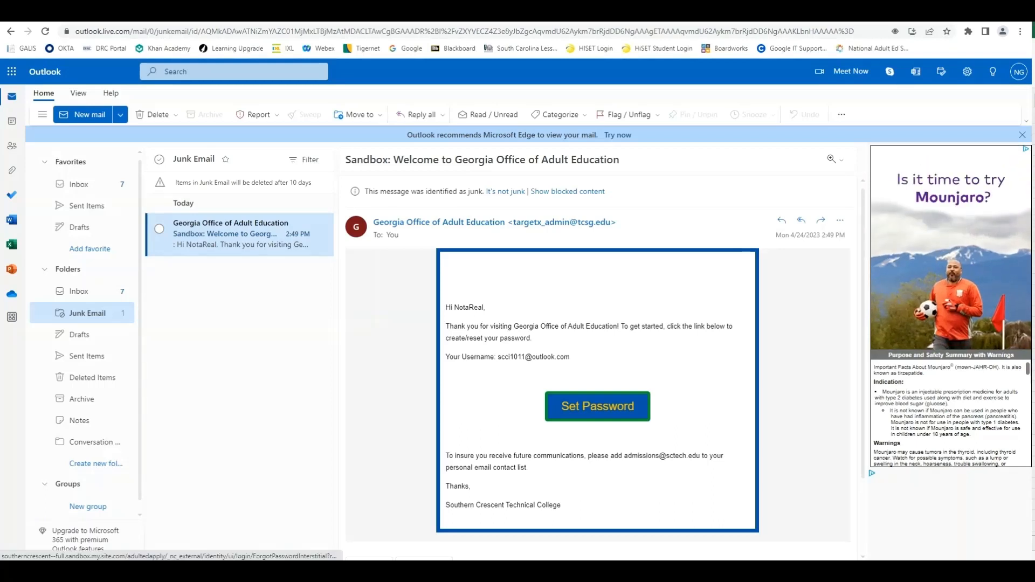
click(597, 407)
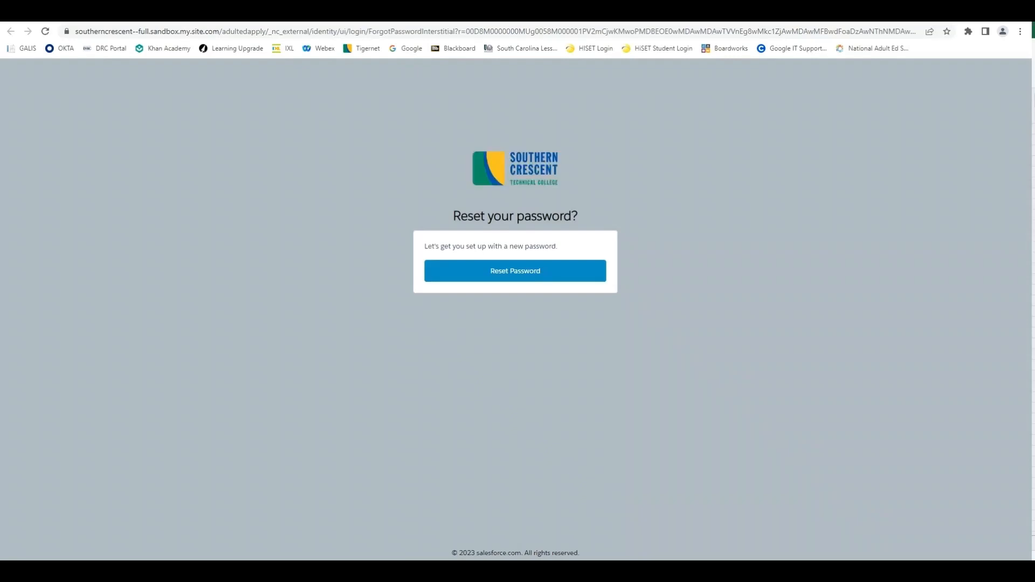
Step: Reset and save the new account password, then dismiss Chrome's save-password bubble
click(515, 271)
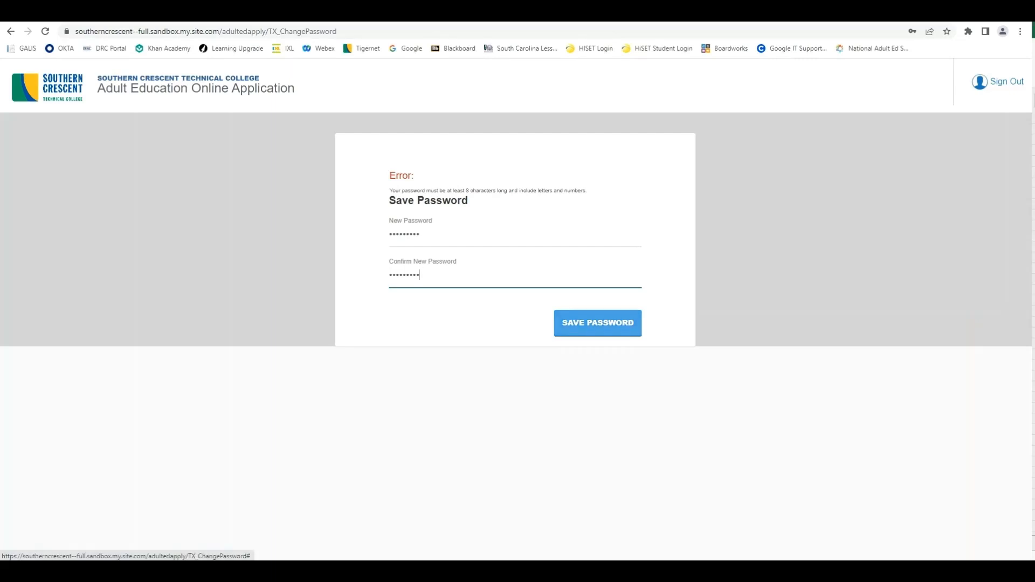
click(598, 323)
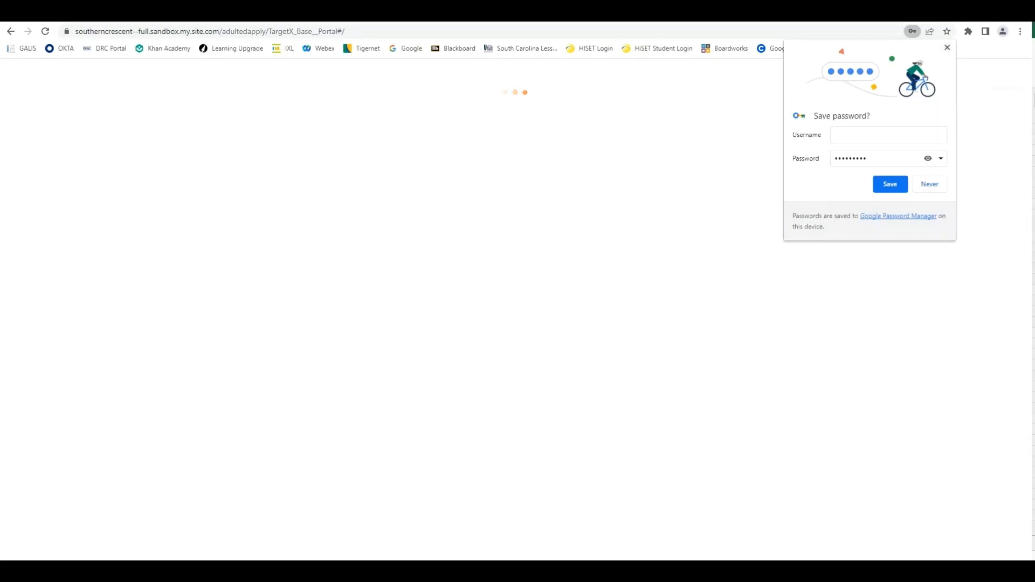
click(948, 48)
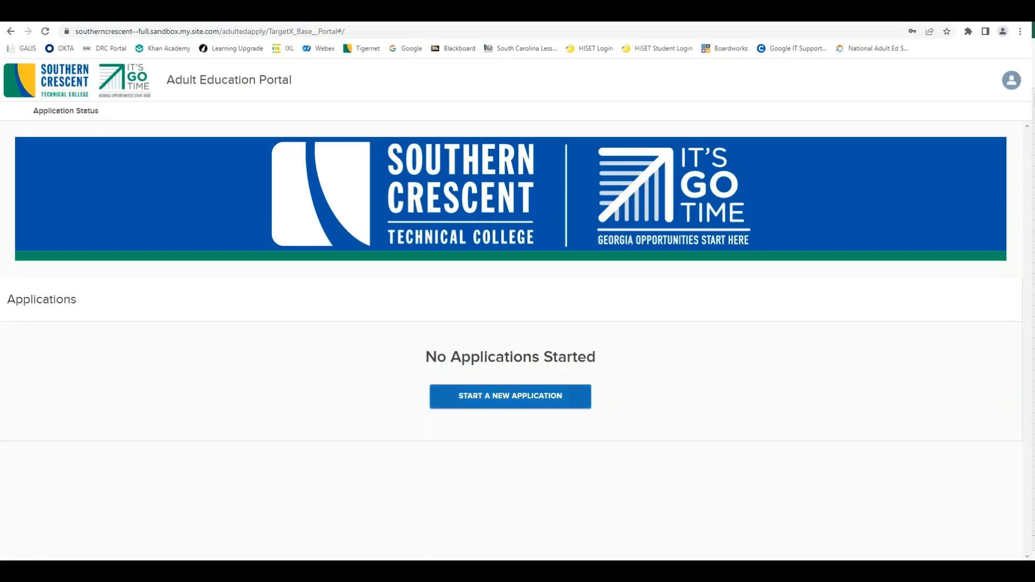
Step: Start a new High school equivalency (GED/HiSET) application: Online Class, In Person, June 2023 term
click(511, 396)
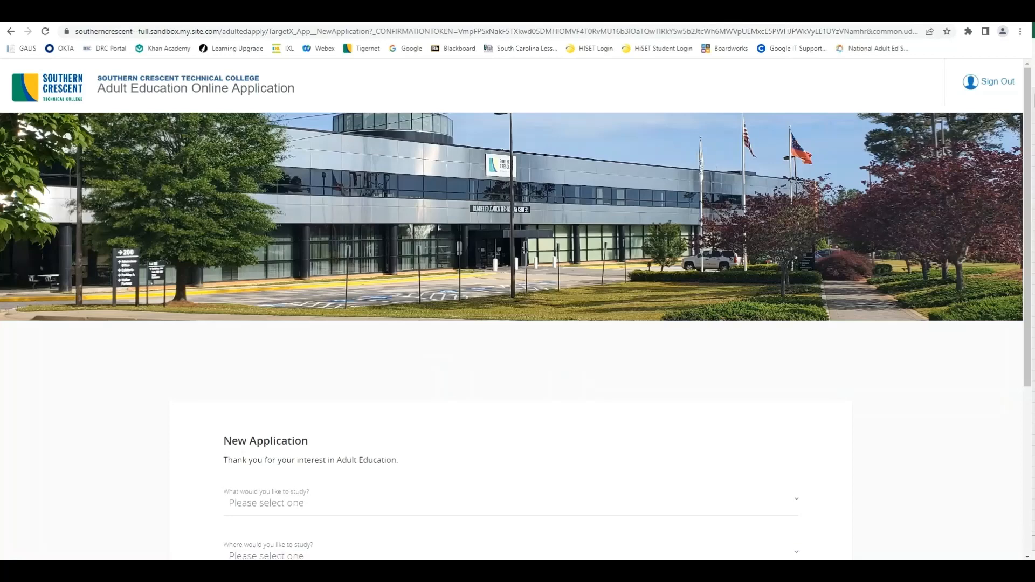
click(512, 289)
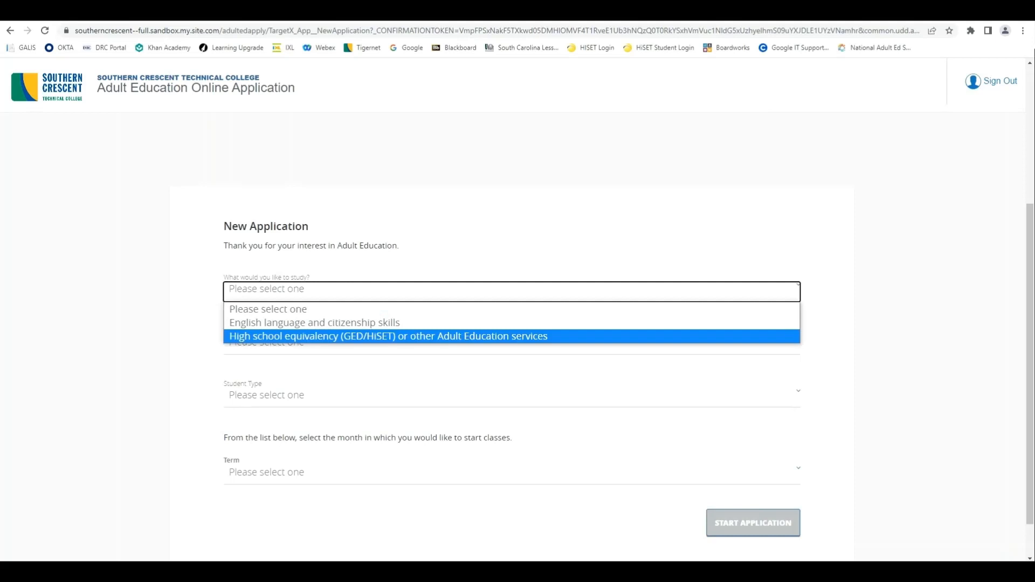
click(511, 336)
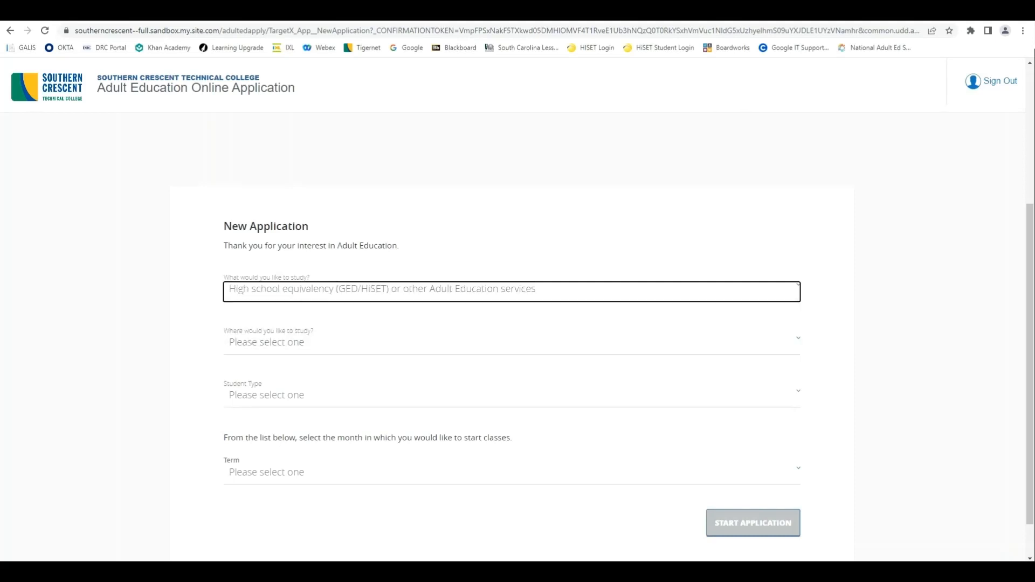
click(512, 343)
click(511, 403)
click(511, 398)
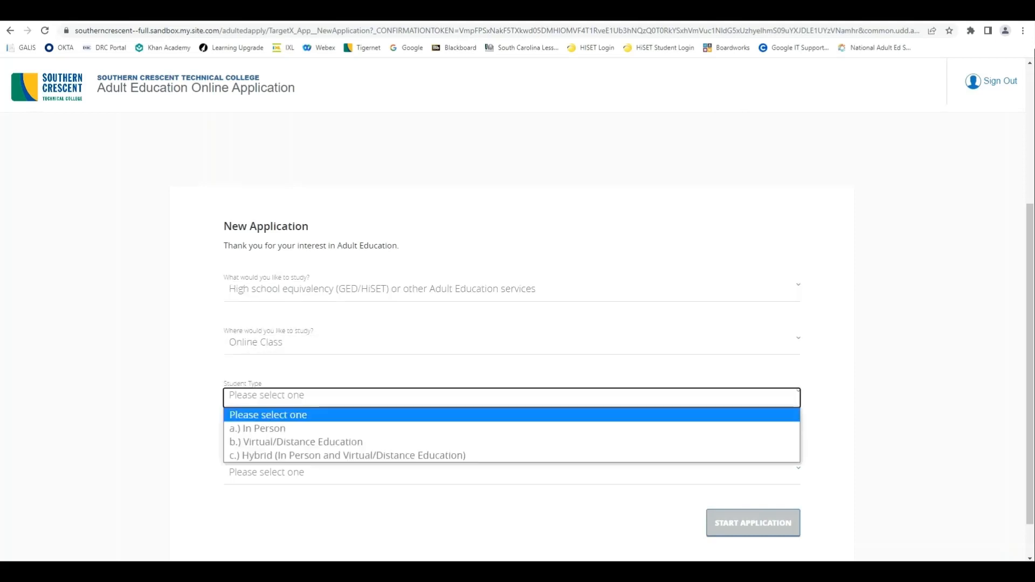
click(511, 429)
click(511, 472)
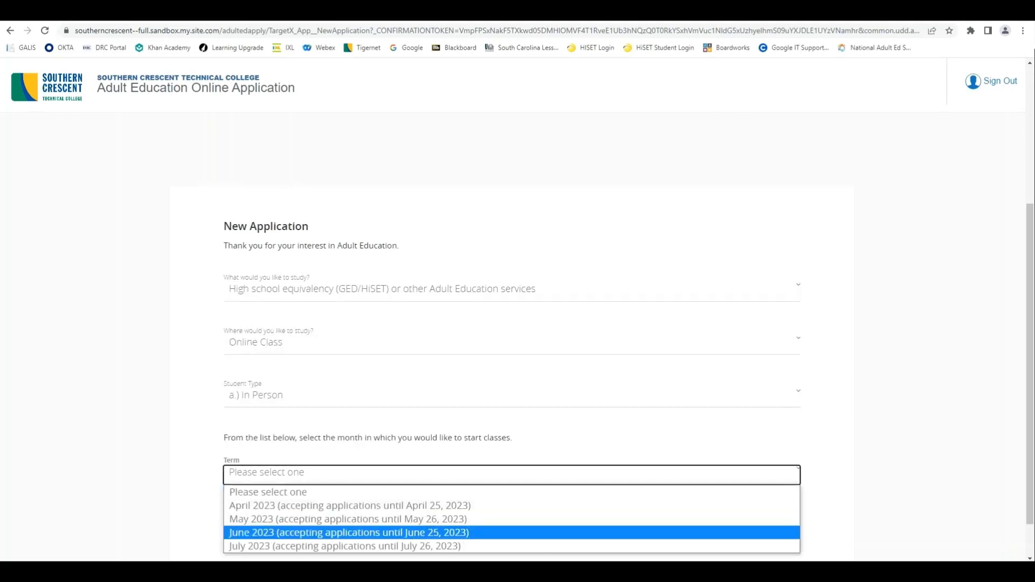
click(511, 533)
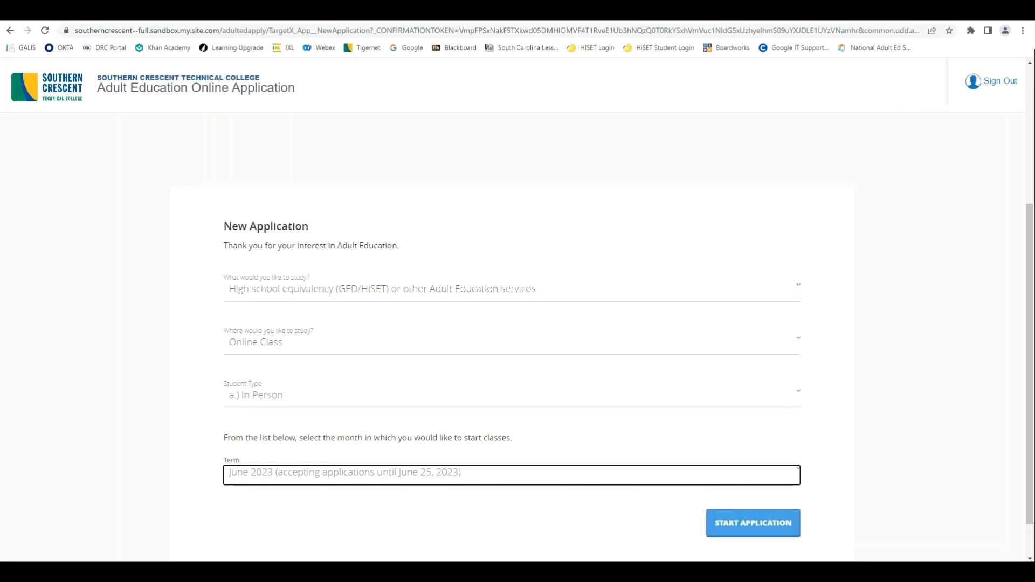
click(754, 523)
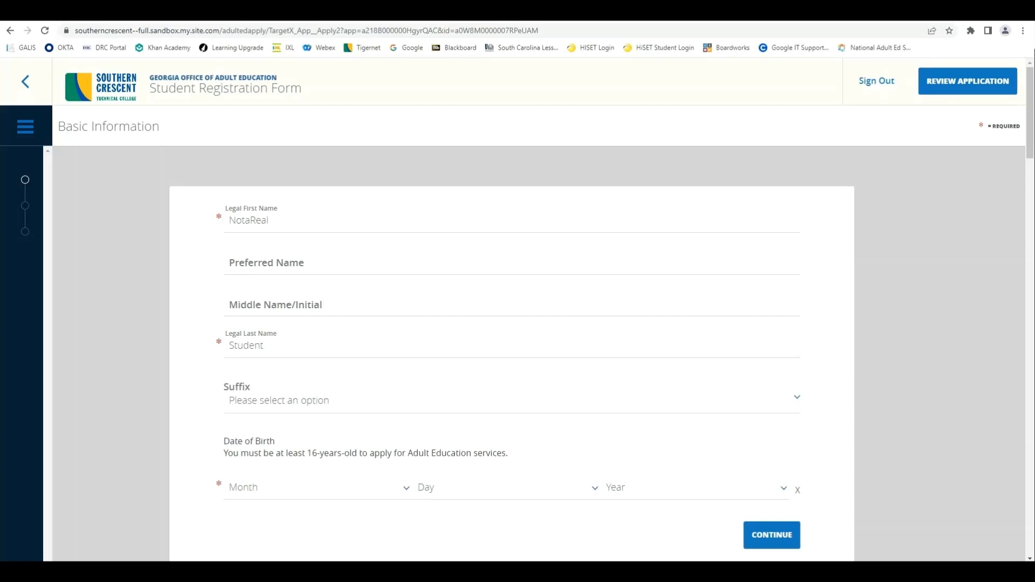
click(317, 489)
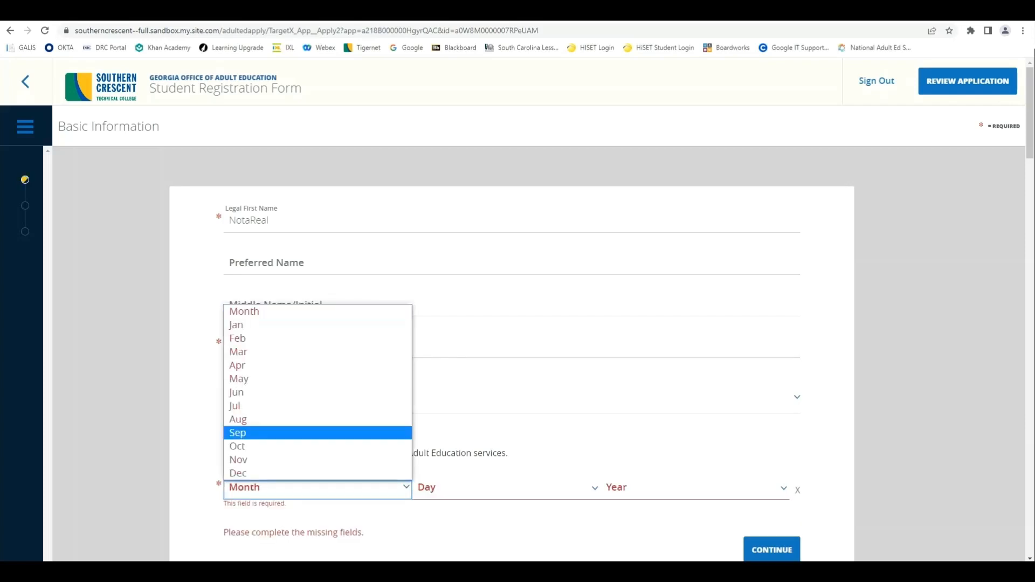
click(317, 406)
click(506, 488)
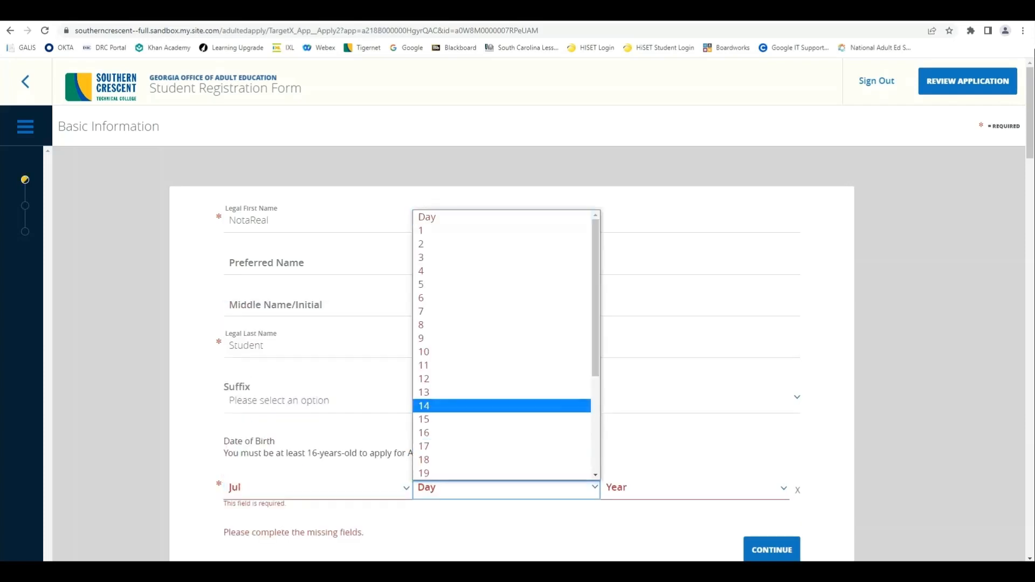
click(506, 406)
click(694, 489)
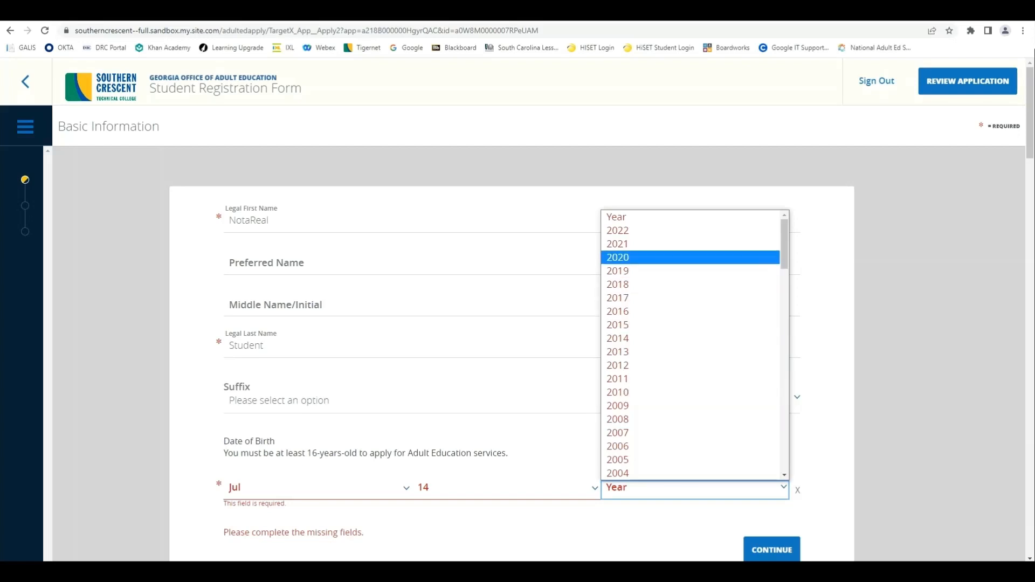
click(647, 258)
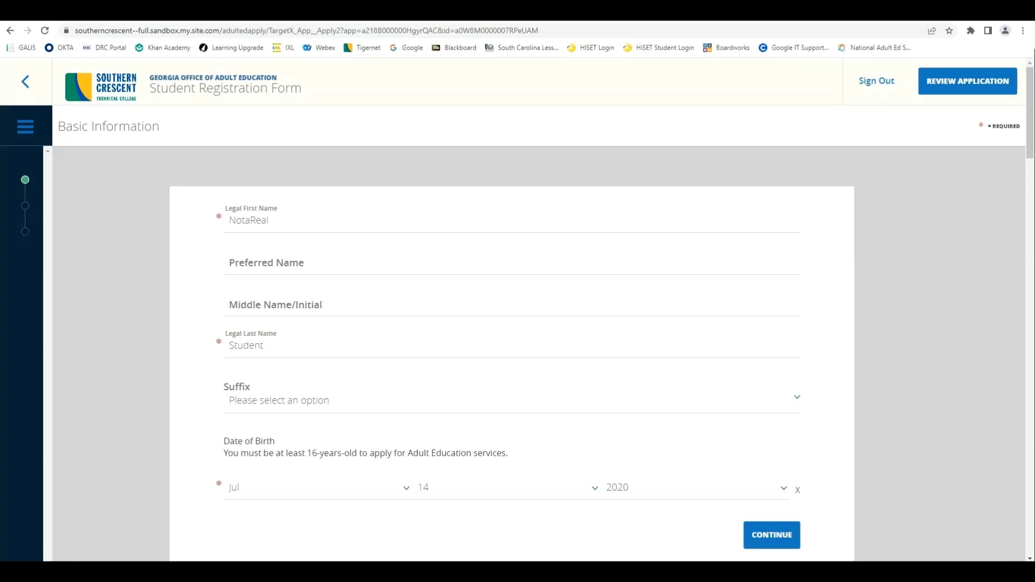
scroll(512, 351, down, 1)
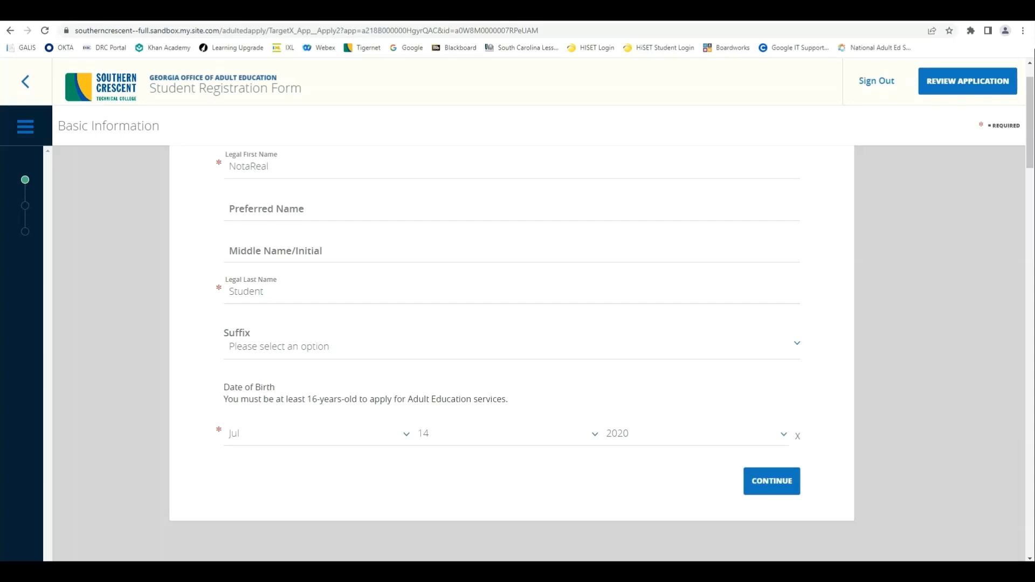
click(695, 434)
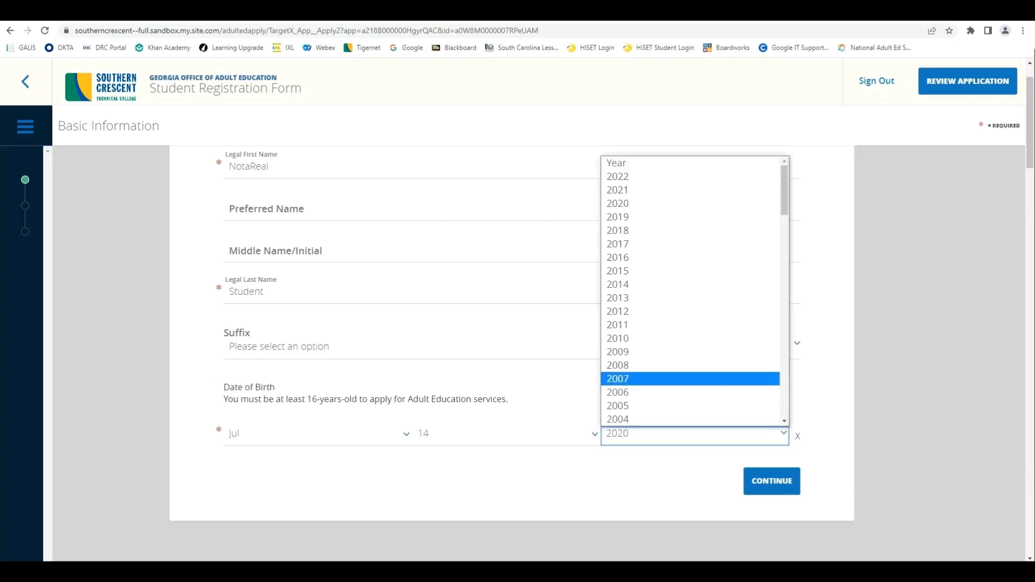
click(691, 379)
click(695, 434)
click(691, 405)
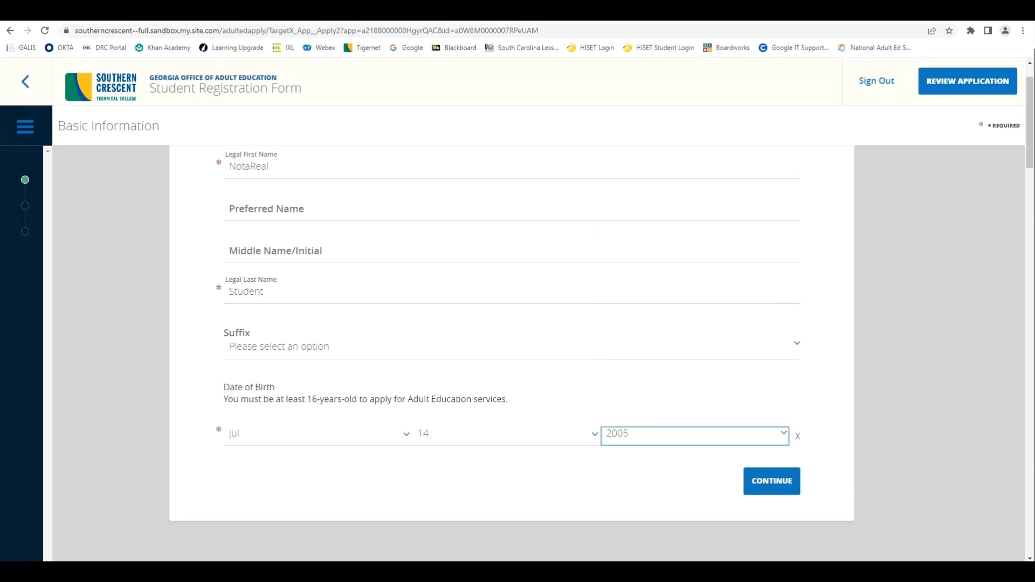
click(772, 481)
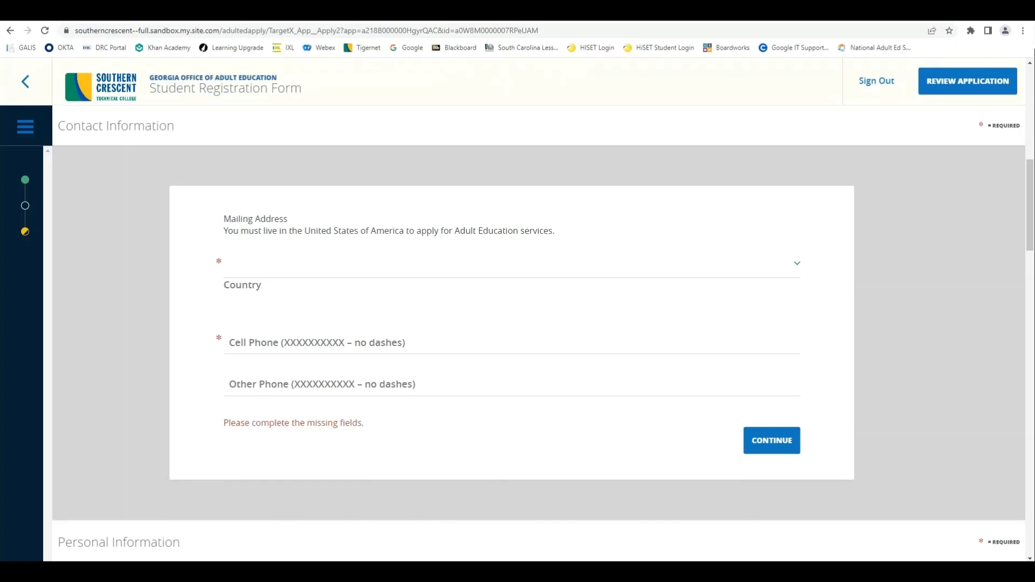
Step: Choose United States of America as country, enter the student's cell phone number, and save Contact Information
click(512, 267)
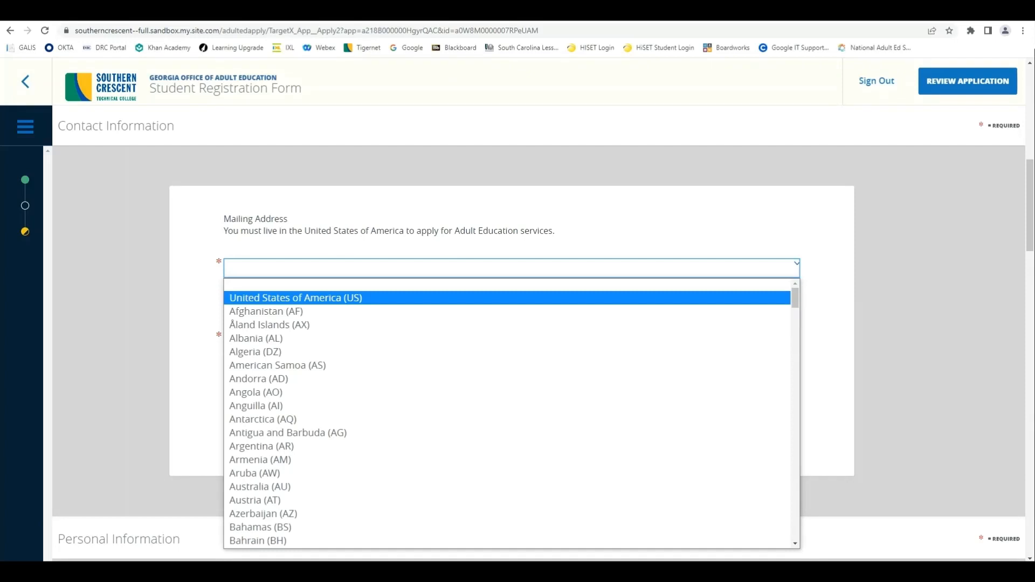
key(Return)
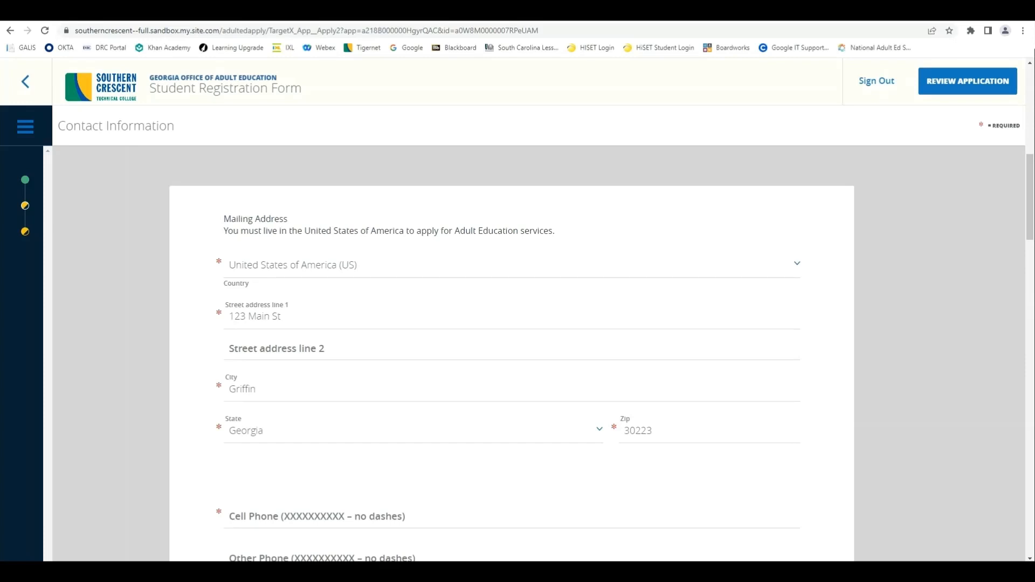
scroll(512, 351, down, 2)
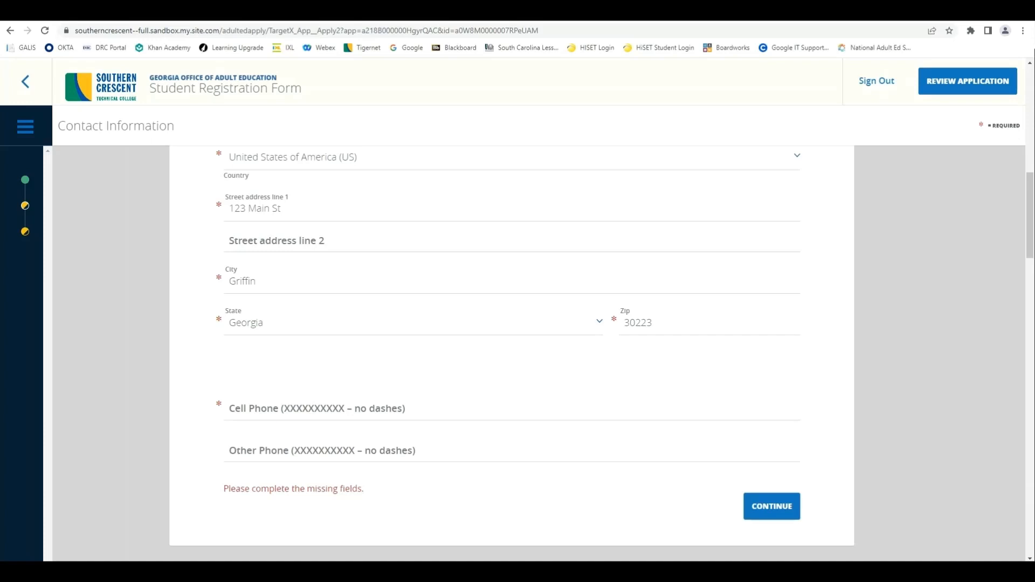
click(317, 410)
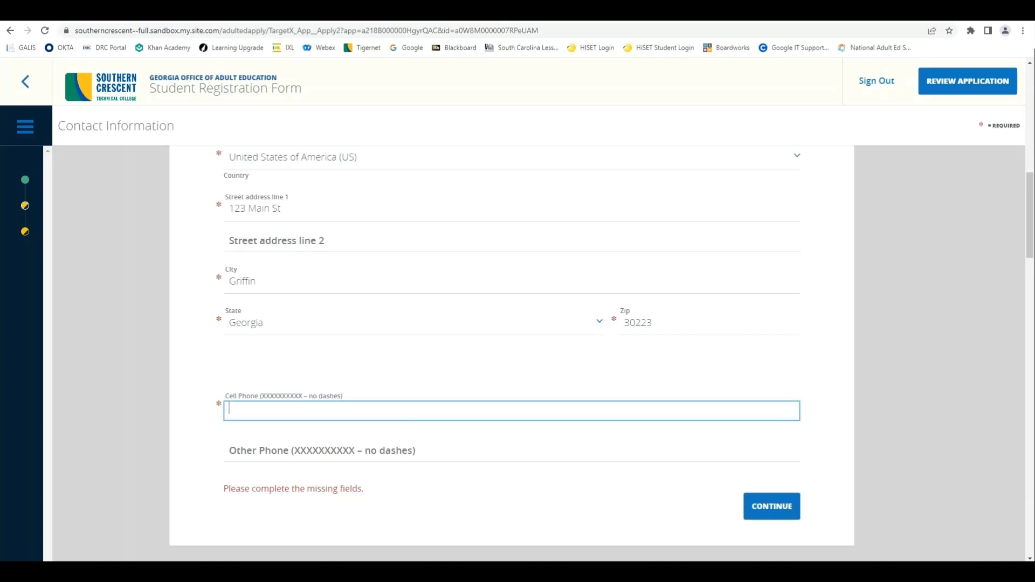
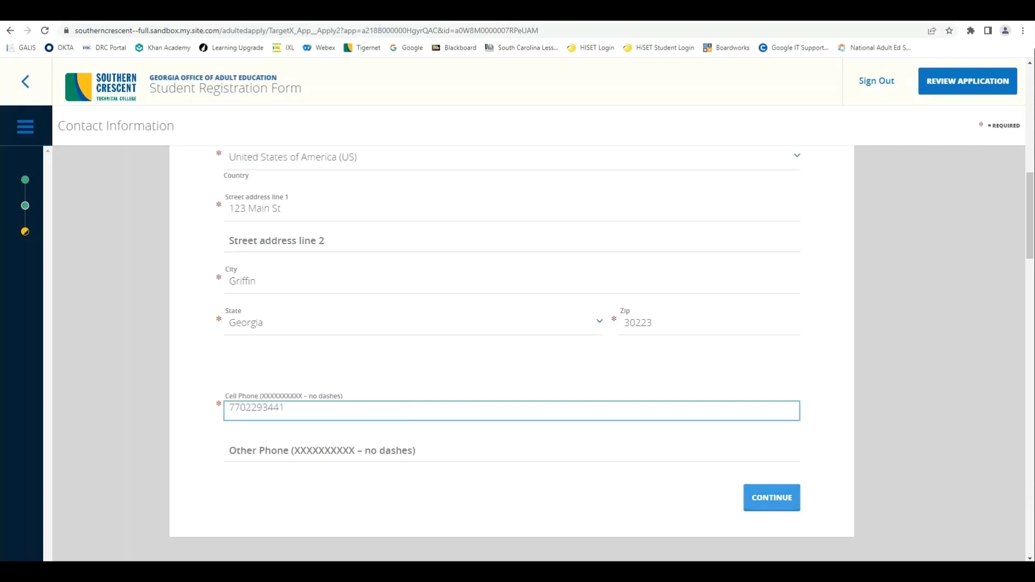
click(772, 498)
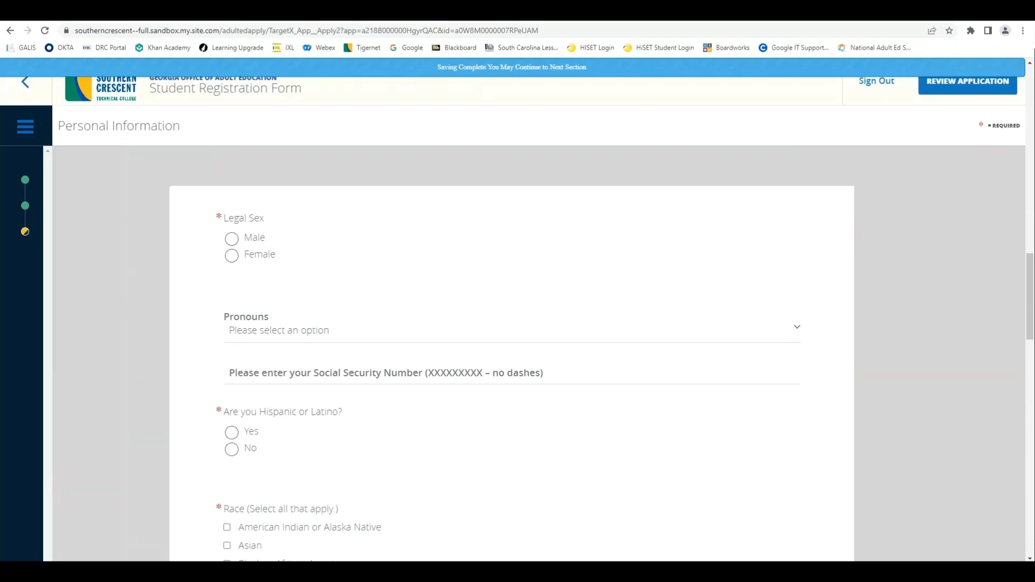
Step: Answer Male for legal sex, No for Hispanic or Latino, and White for race
click(231, 238)
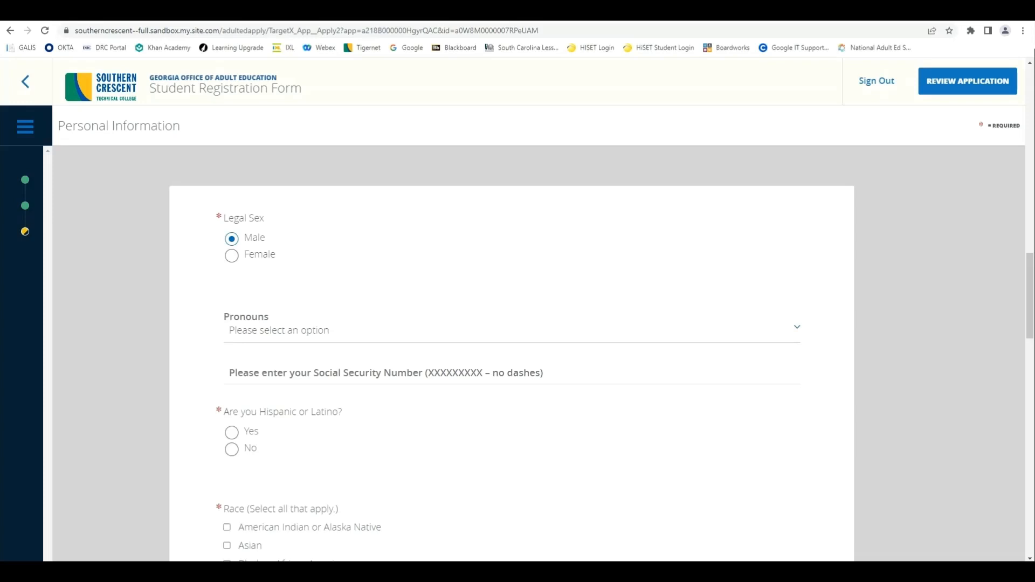
scroll(513, 350, down, 3)
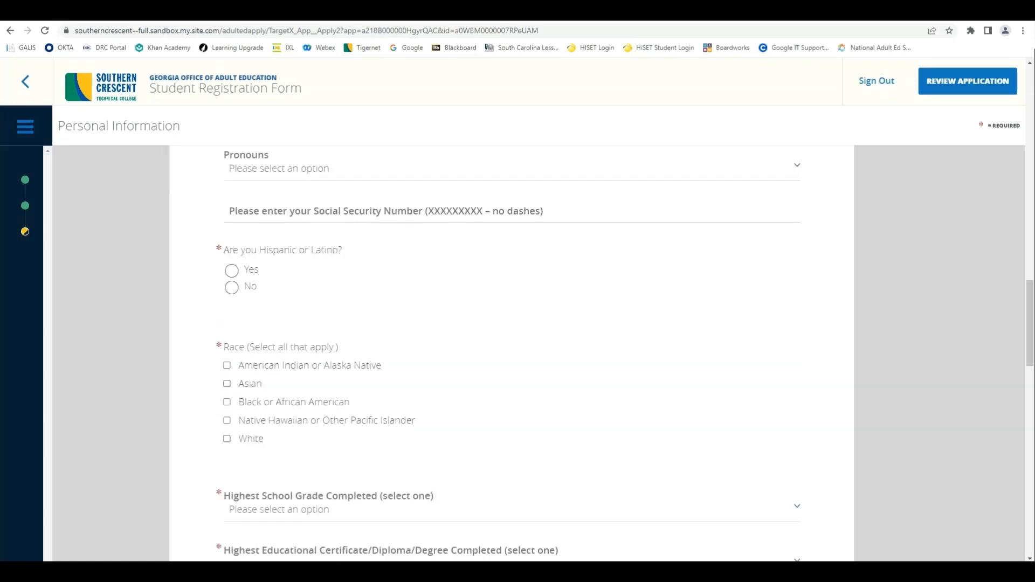
click(232, 287)
click(227, 438)
Step: Set highest grade to 10th, certificate to Certificate of Attendance/Completion, and US-based schooling to Yes
scroll(512, 351, down, 3)
scroll(512, 351, down, 2)
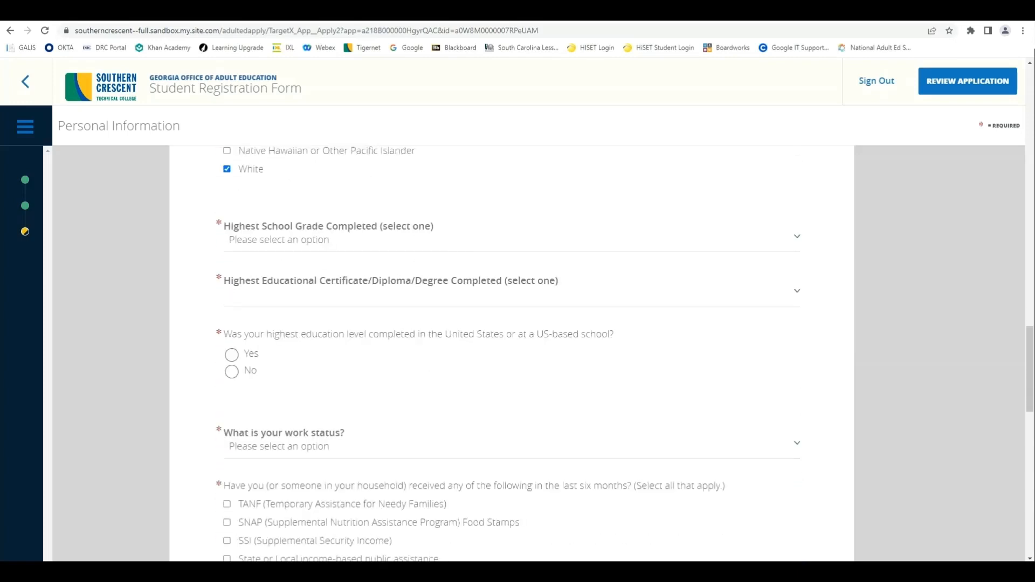
click(511, 240)
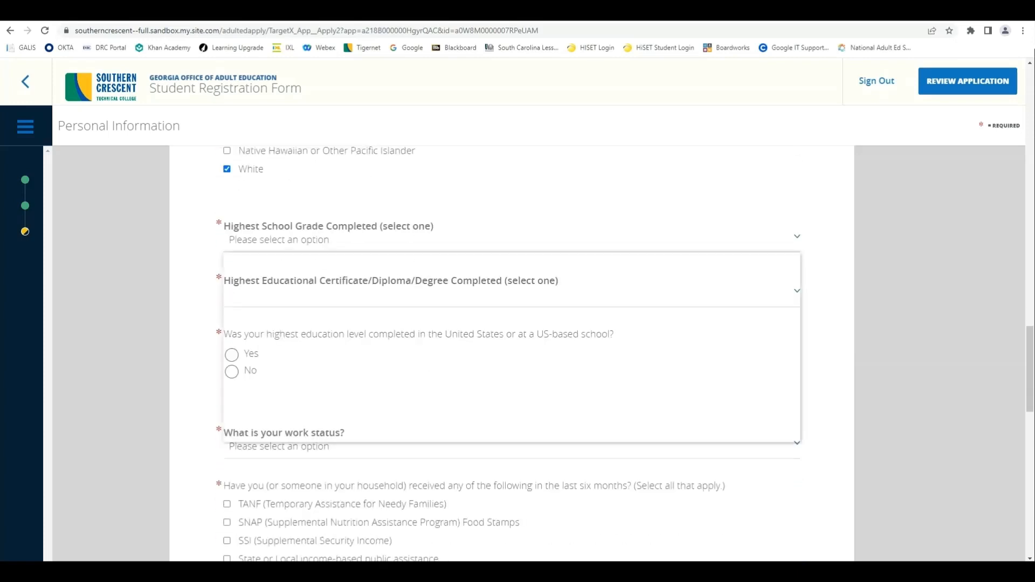
click(254, 408)
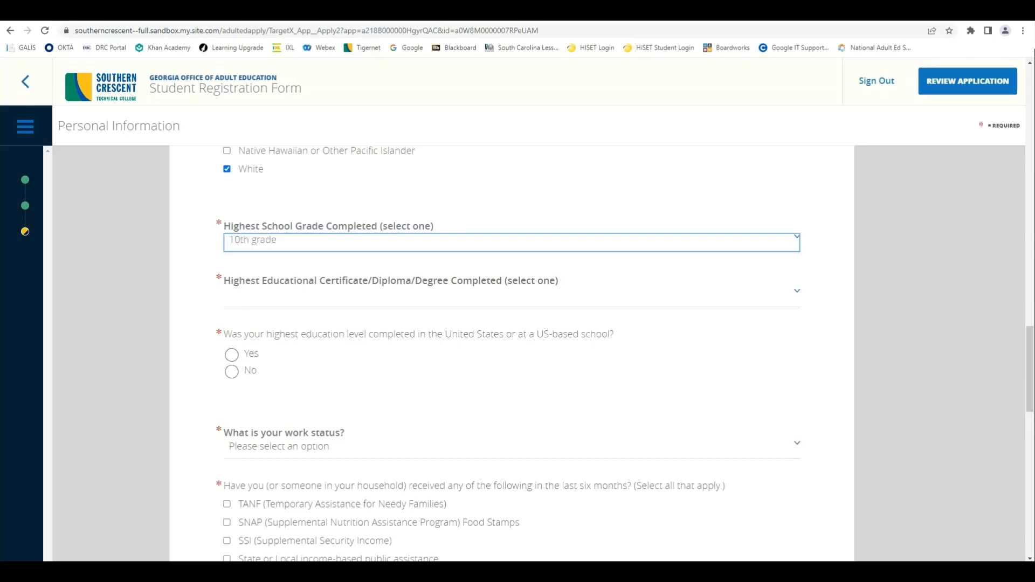
click(512, 297)
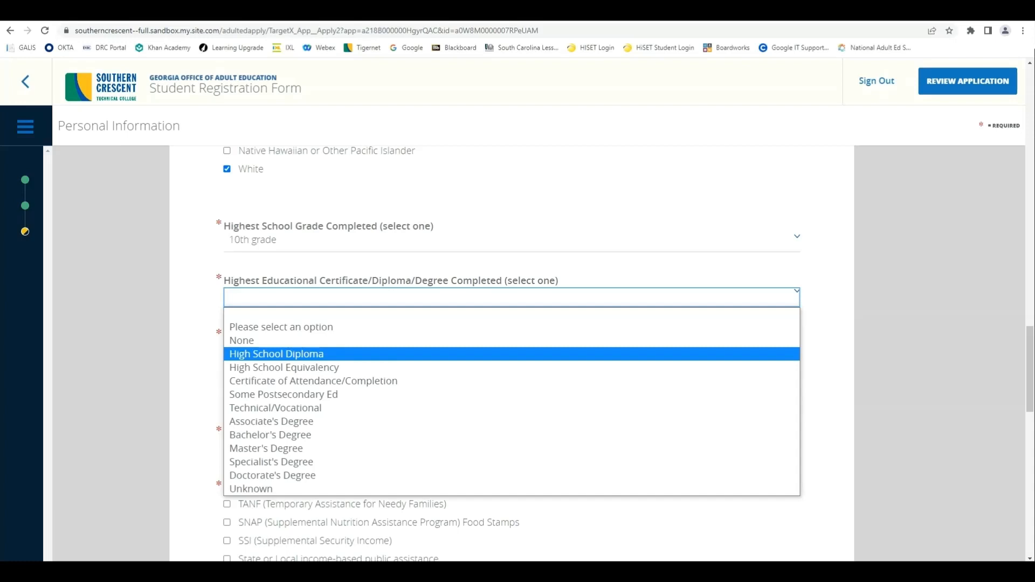
click(313, 381)
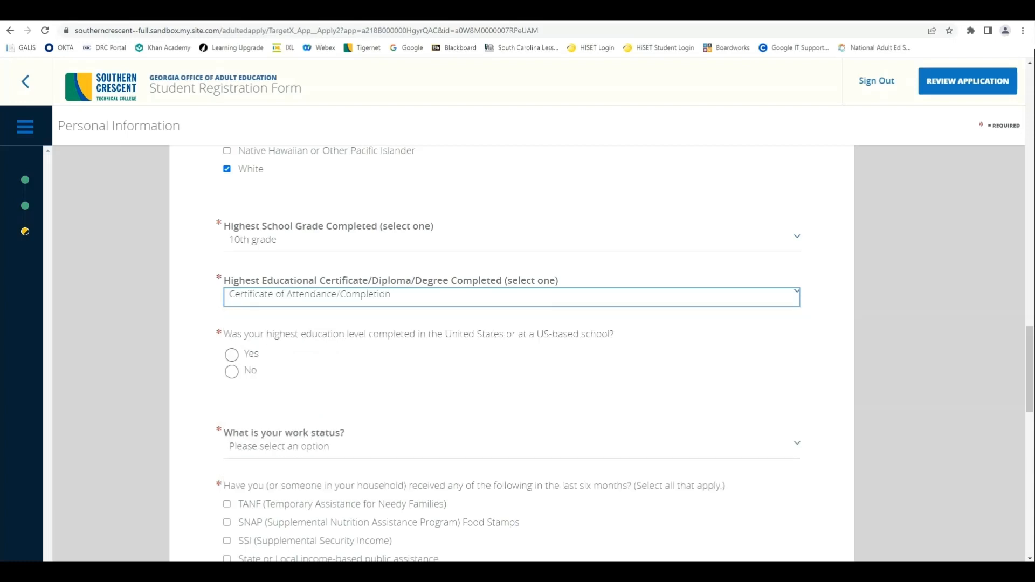
click(231, 354)
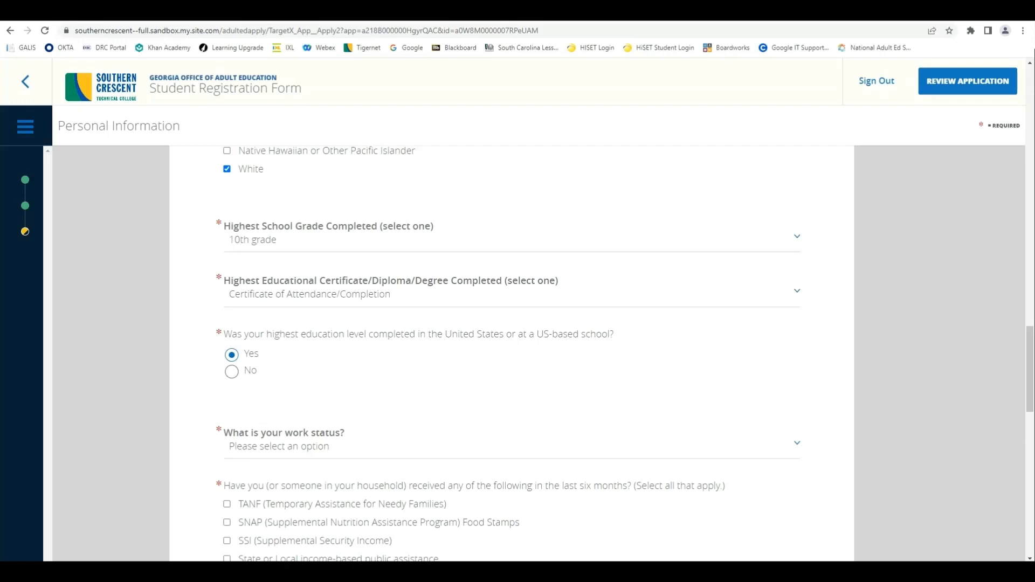
click(512, 448)
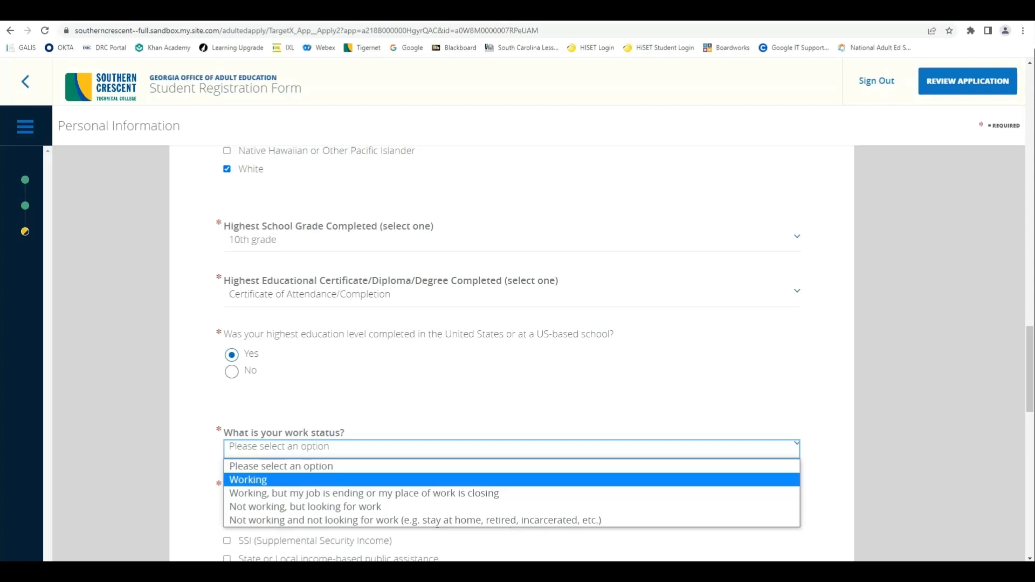
Step: Step through the work status options until it reads 'Not working and not looking for work'
click(248, 480)
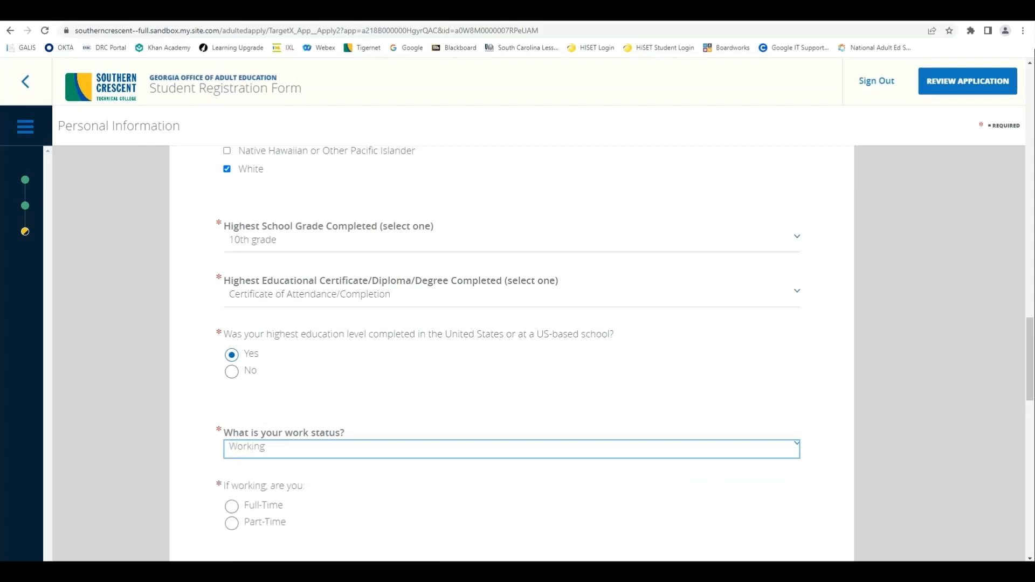
scroll(518, 351, down, 2)
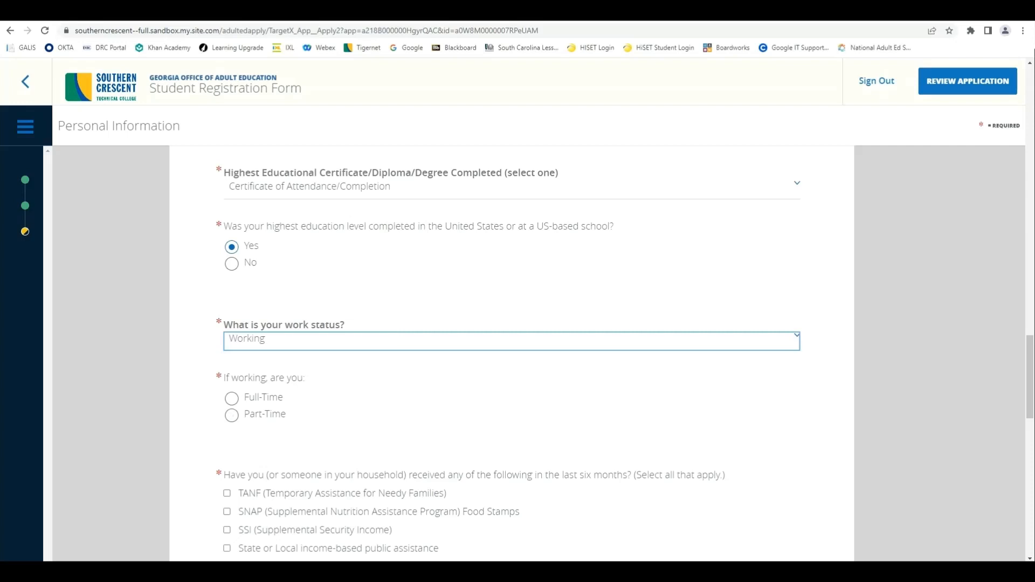
click(512, 341)
key(Down)
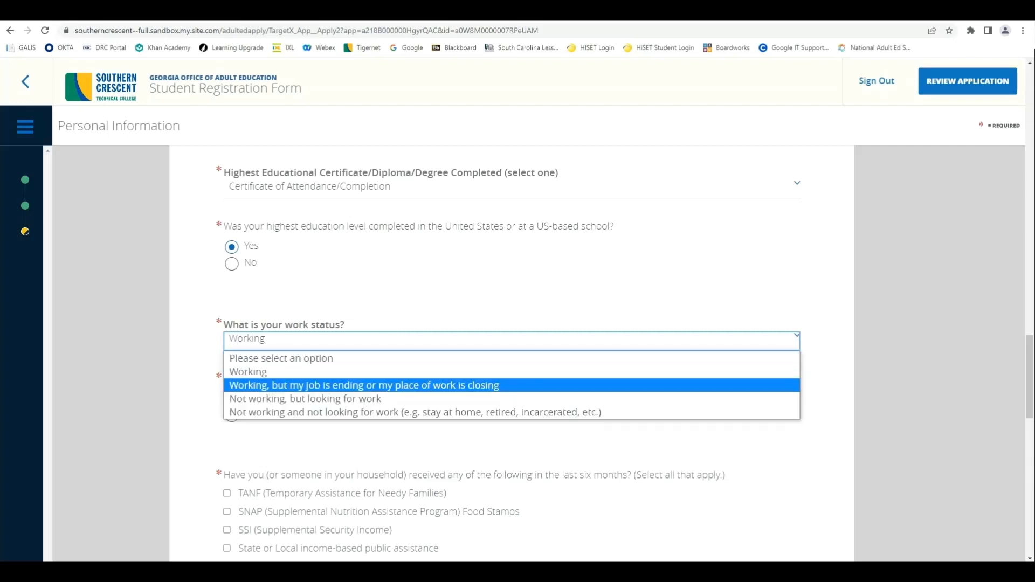
key(Return)
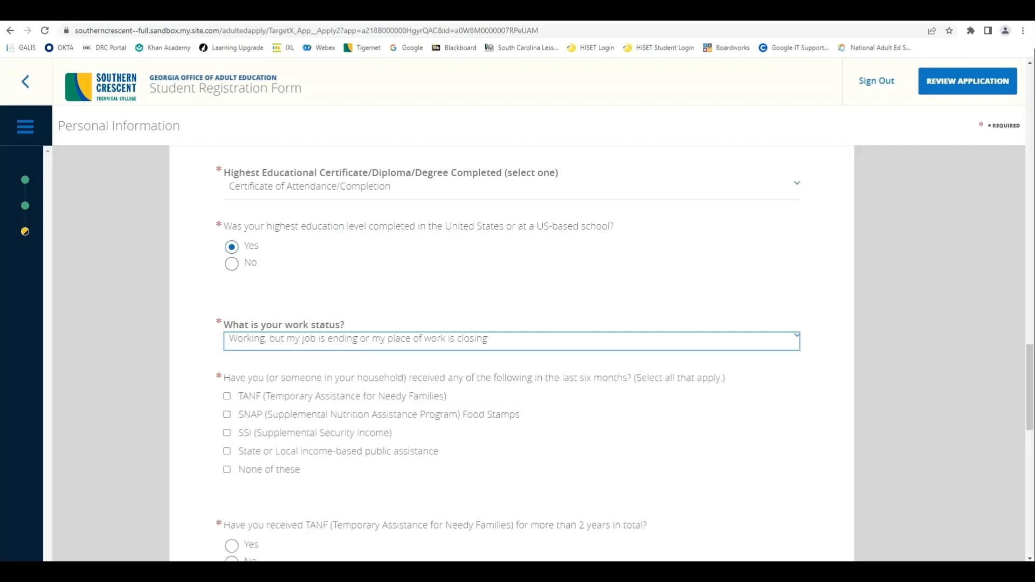
click(512, 341)
key(Down)
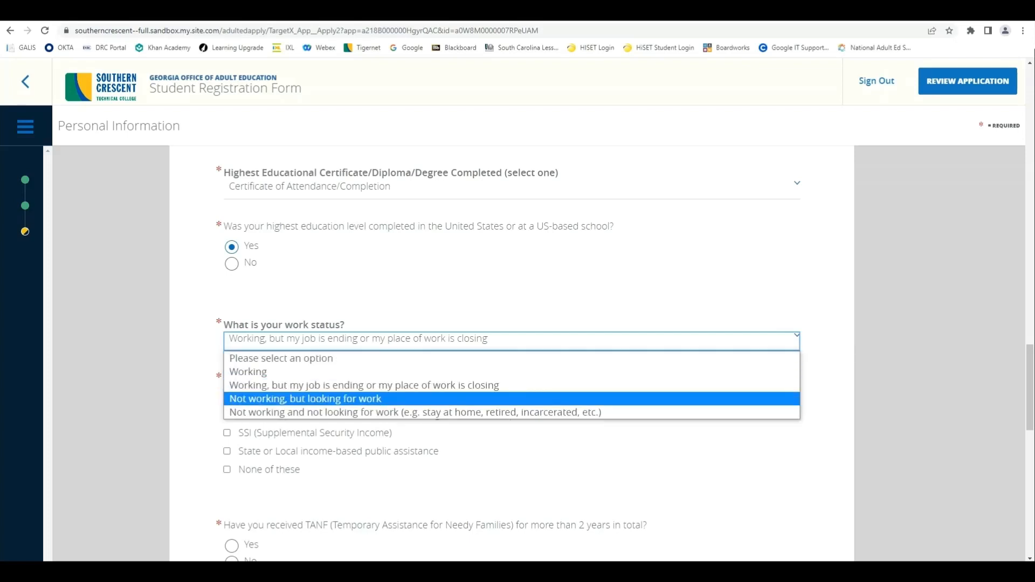
key(Return)
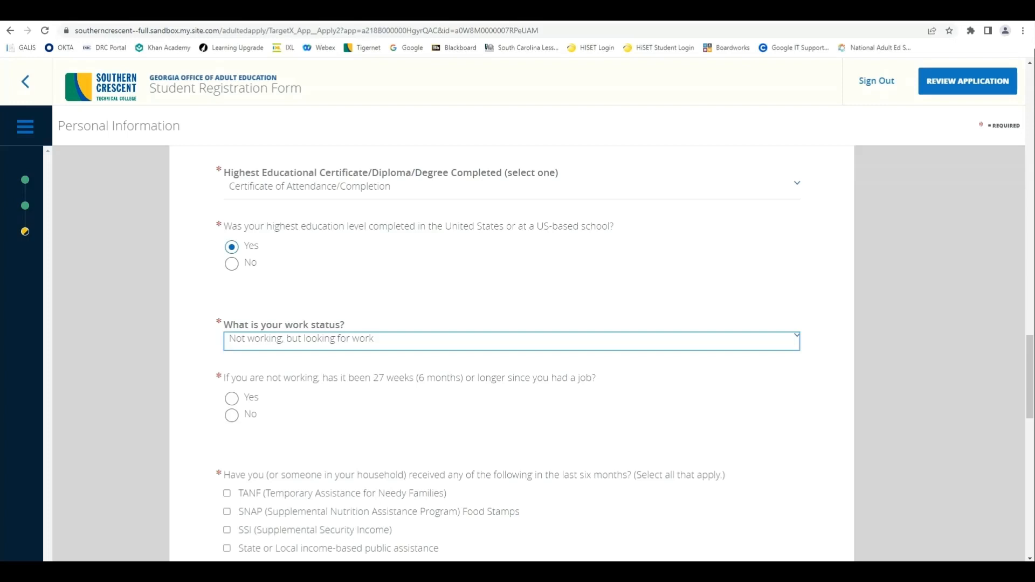
key(alt+Down)
key(Down)
key(Return)
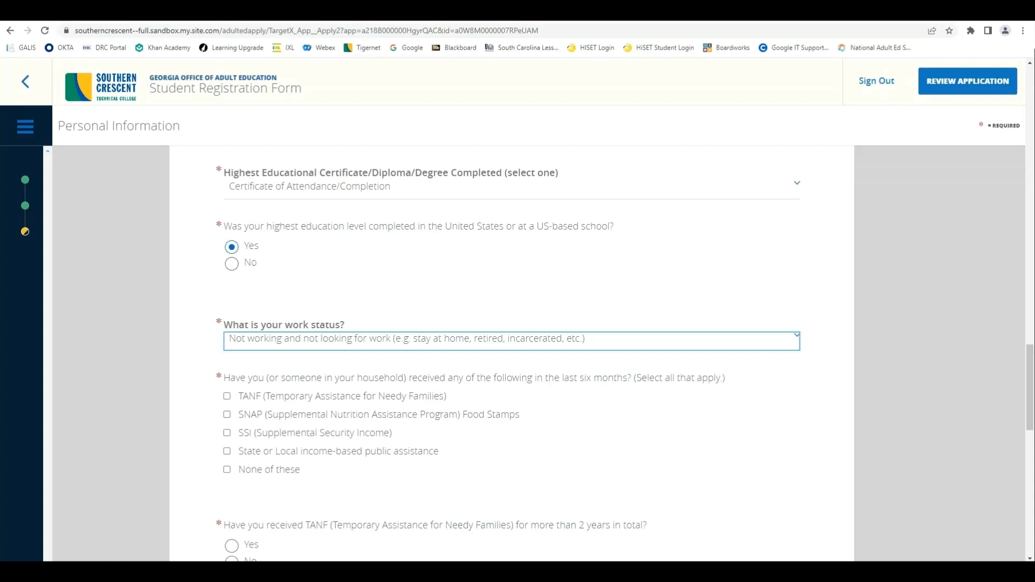
Step: Tick SNAP, SSI and None of these for household assistance, with TANF over two years answered No
click(228, 414)
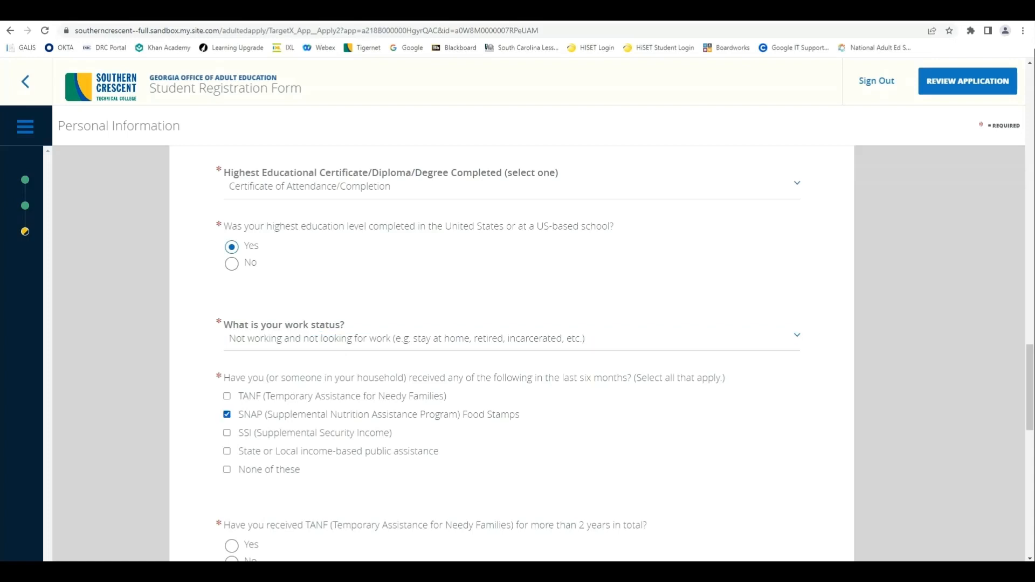
click(227, 433)
click(227, 470)
scroll(512, 353, down, 2)
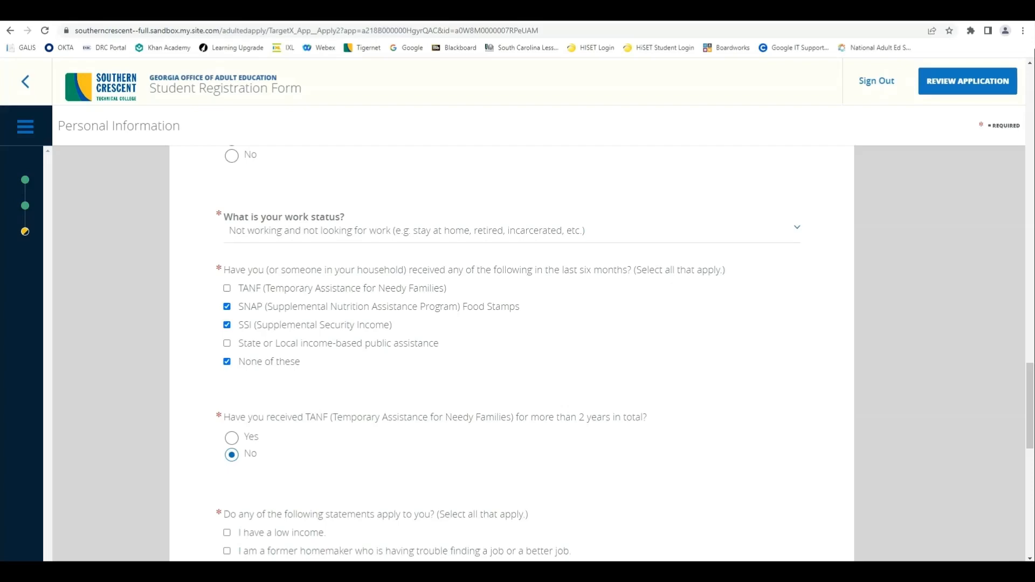
scroll(512, 353, down, 5)
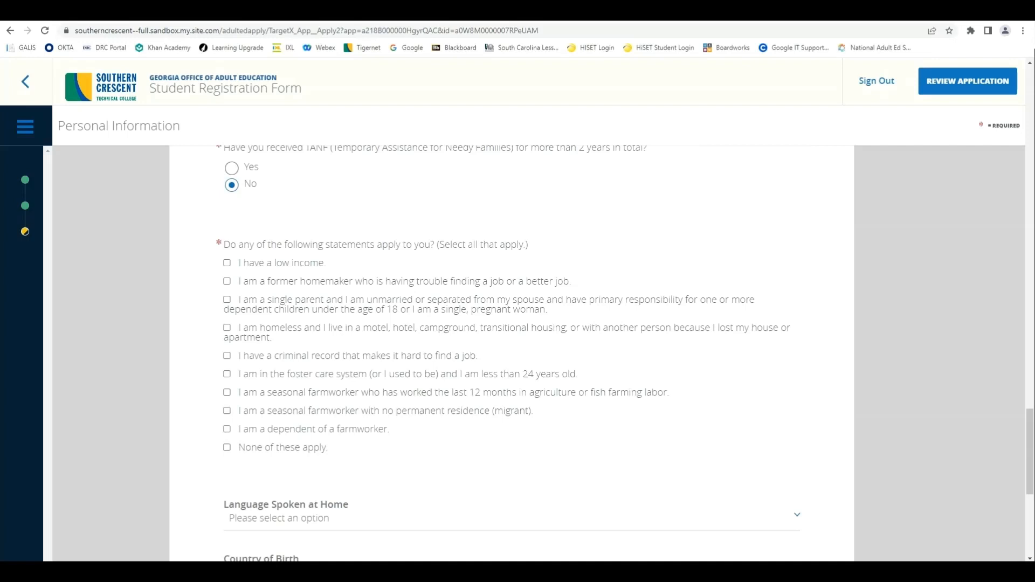
Step: Tick the criminal record, foster care under 24, and None of these apply statements
click(228, 356)
click(227, 375)
click(227, 448)
scroll(512, 353, down, 3)
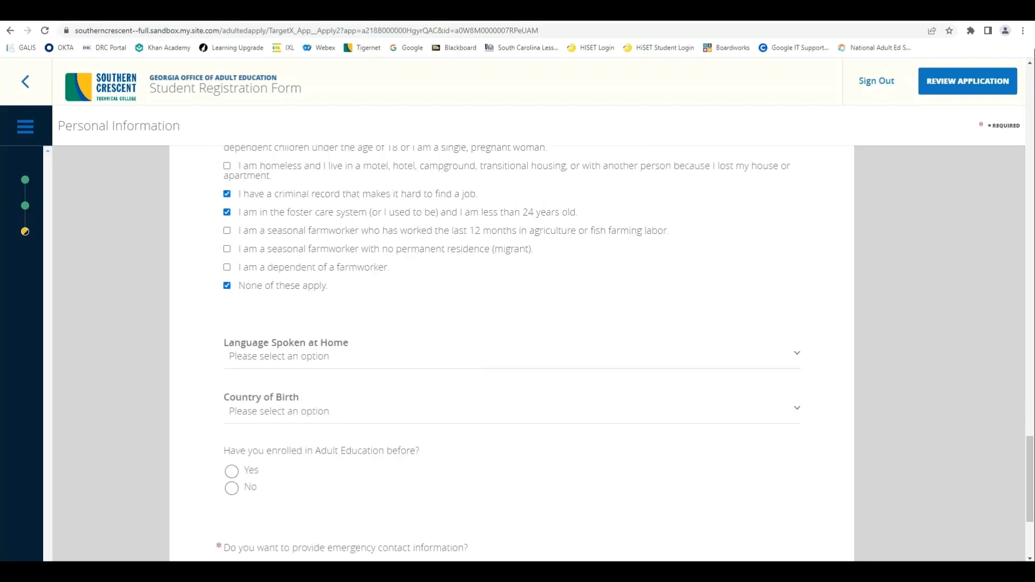
click(512, 356)
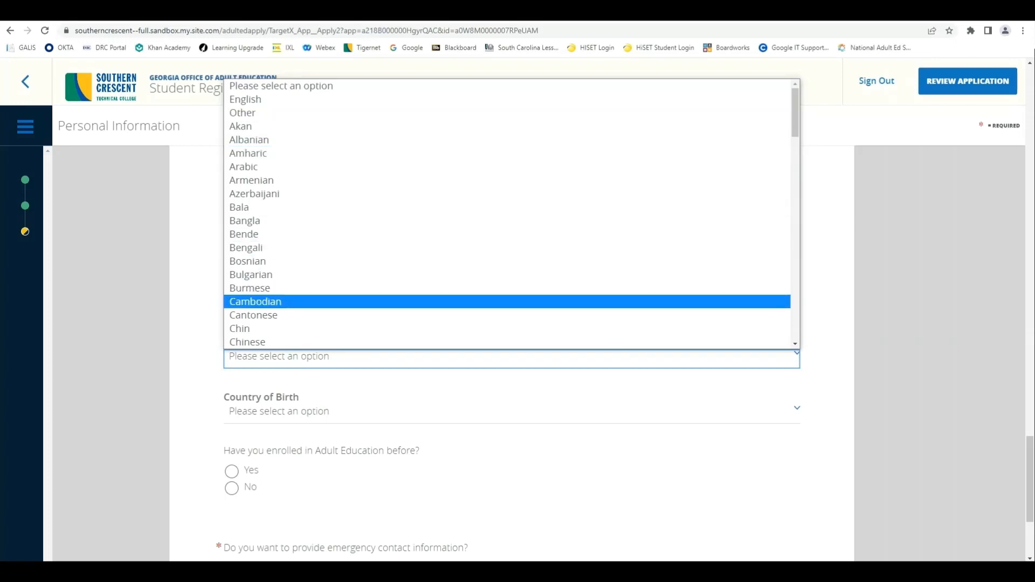
Step: Choose Somali as the Language Spoken at Home
scroll(507, 213, down, 5)
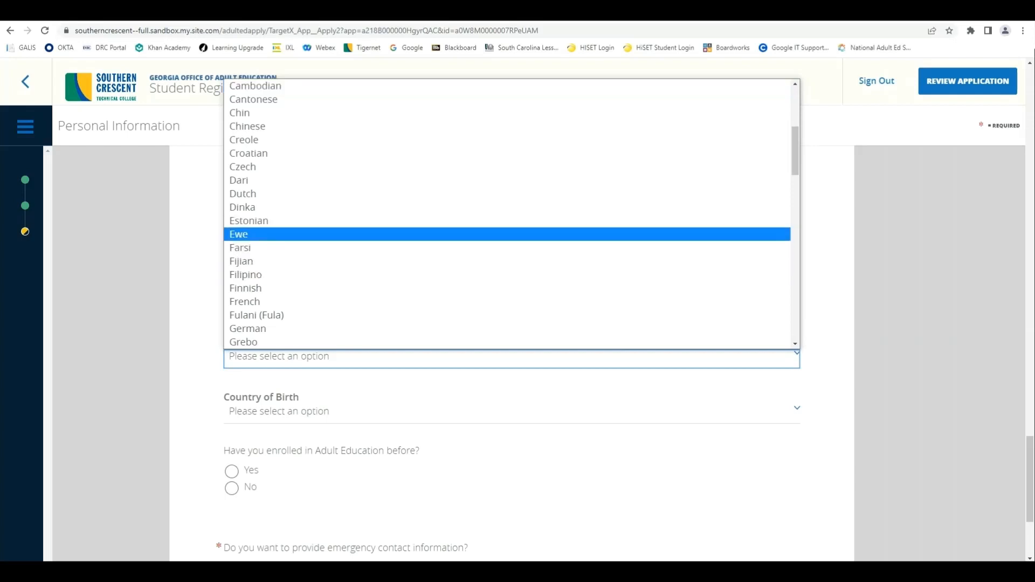
scroll(507, 248, down, 15)
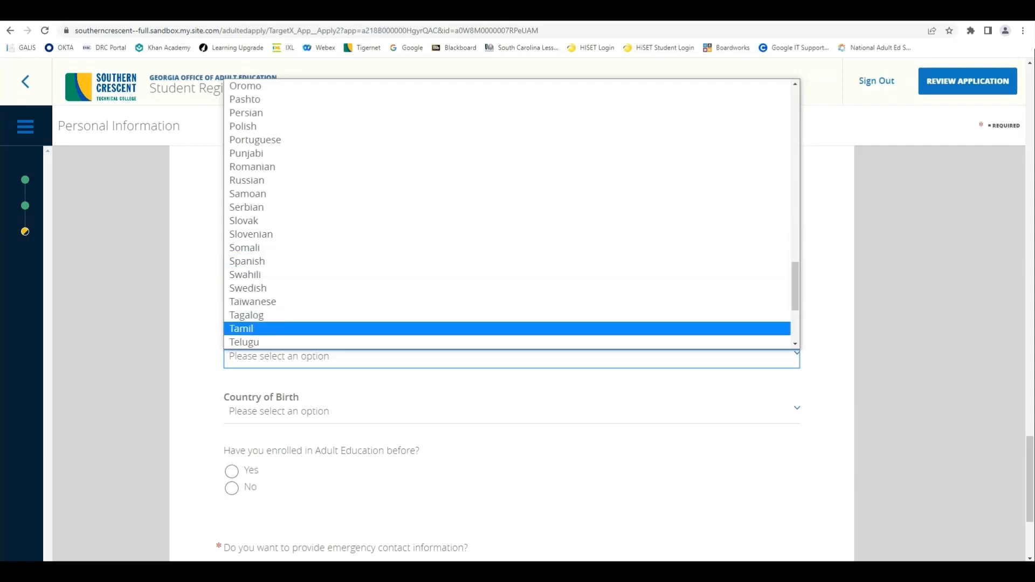
click(245, 248)
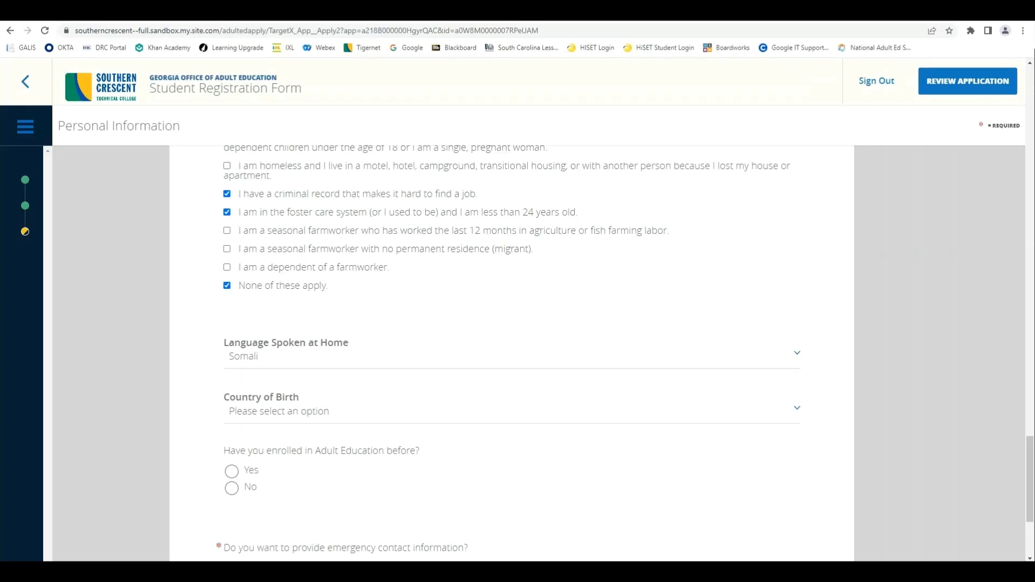
click(280, 412)
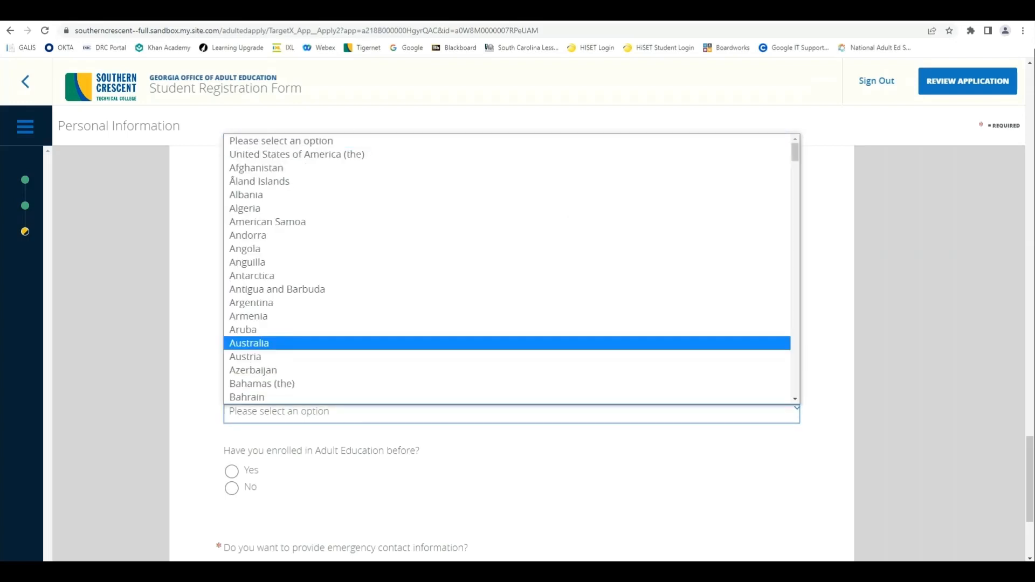
Step: Pick Germany from the Country of Birth list
scroll(281, 343, down, 6)
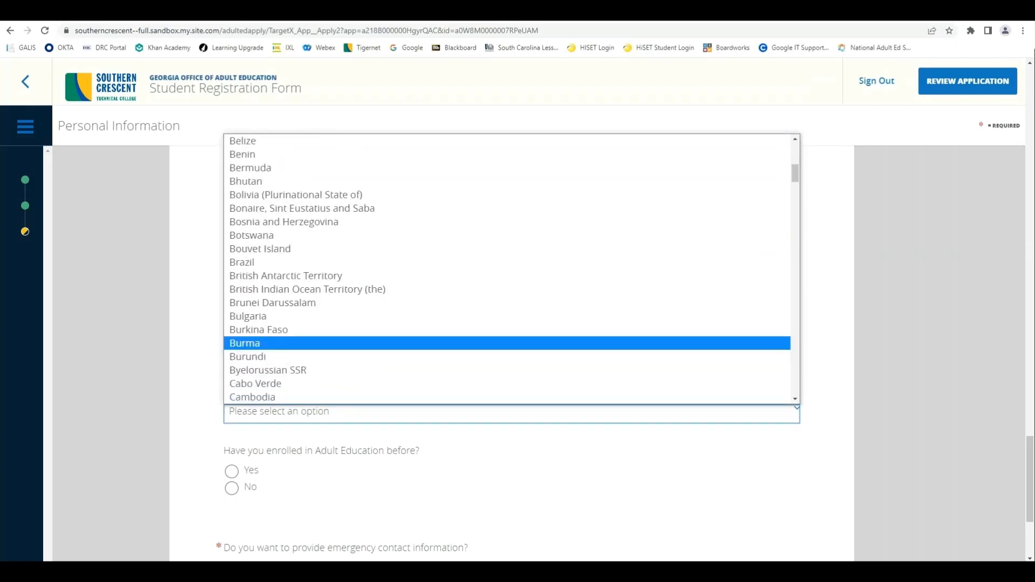
scroll(280, 343, down, 2)
scroll(281, 344, down, 20)
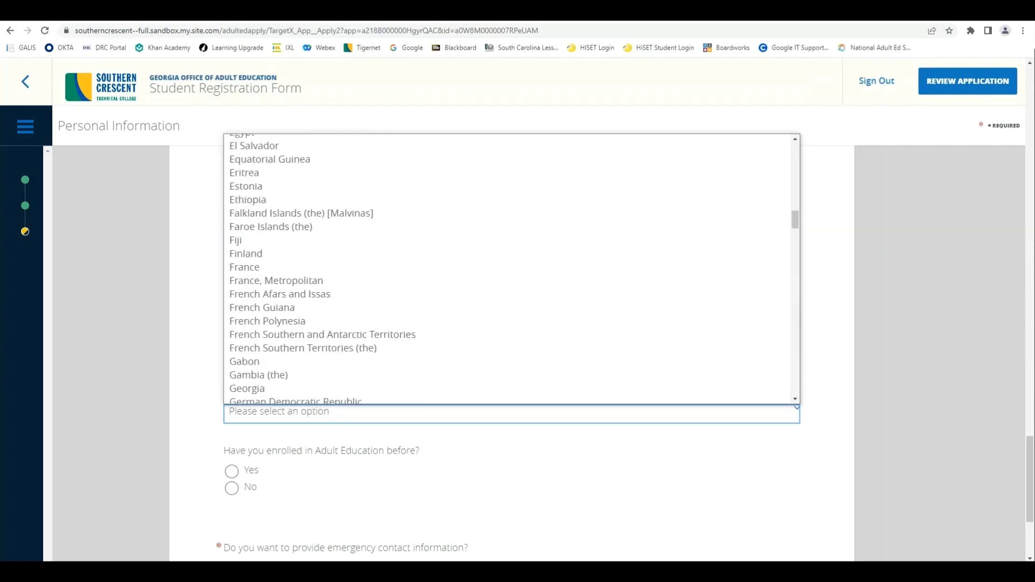
scroll(280, 344, down, 16)
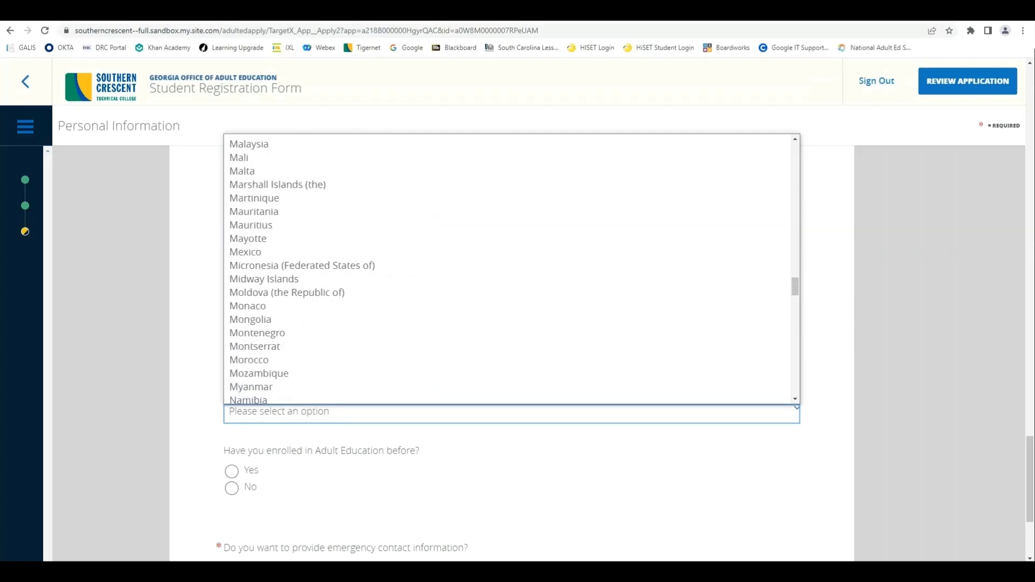
scroll(280, 344, down, 13)
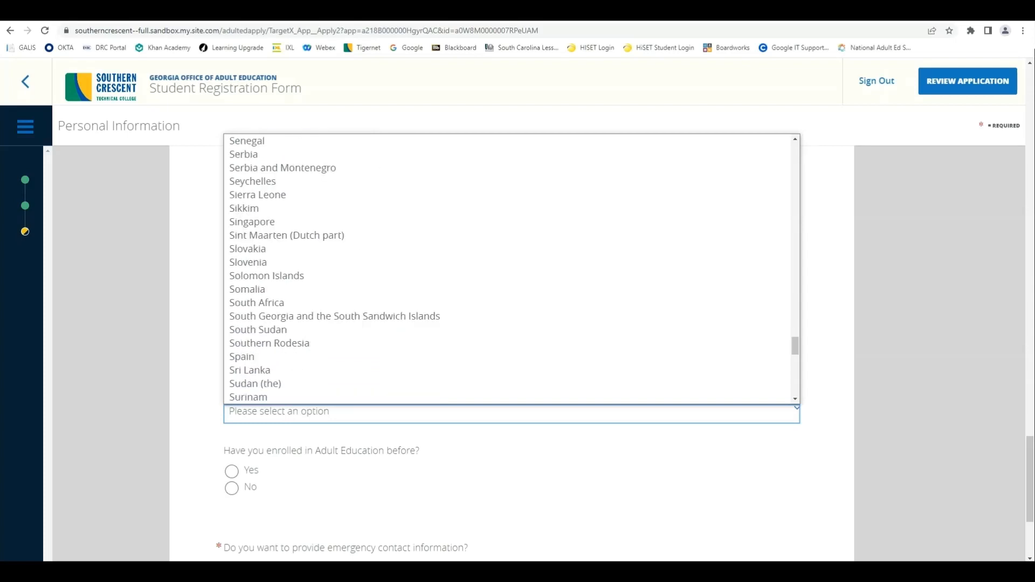
scroll(280, 329, down, 8)
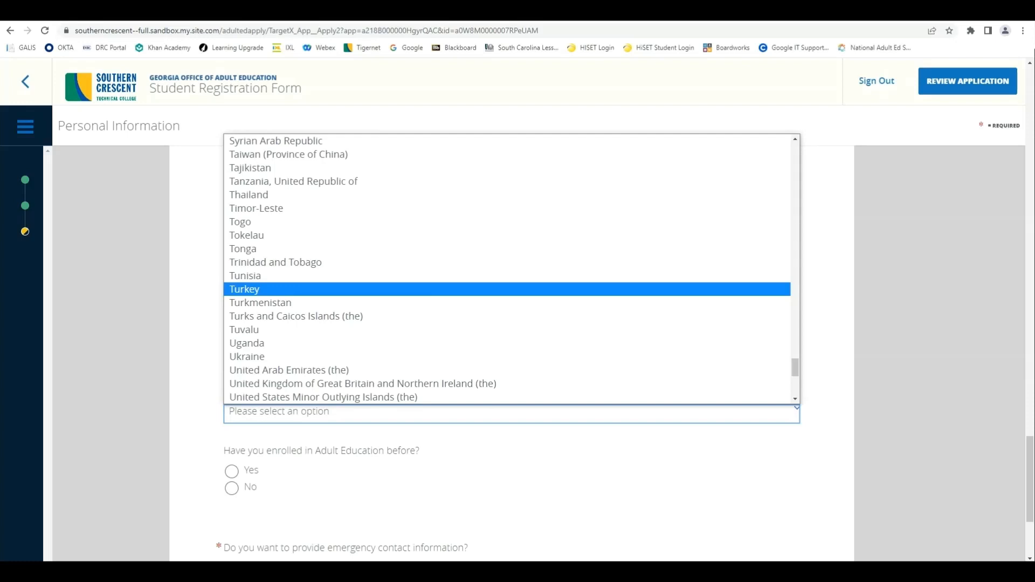
scroll(507, 270, up, 20)
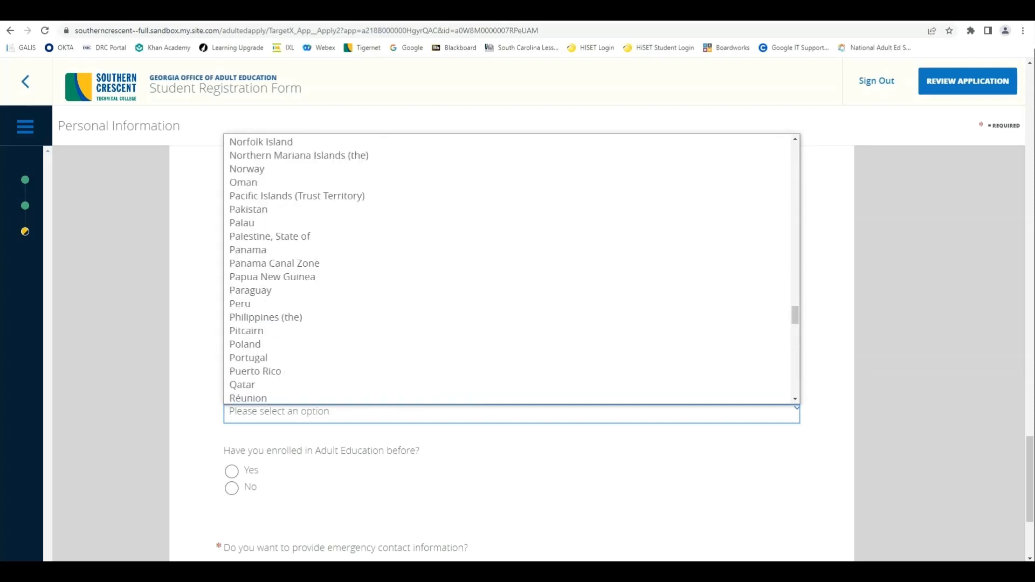
scroll(507, 269, up, 8)
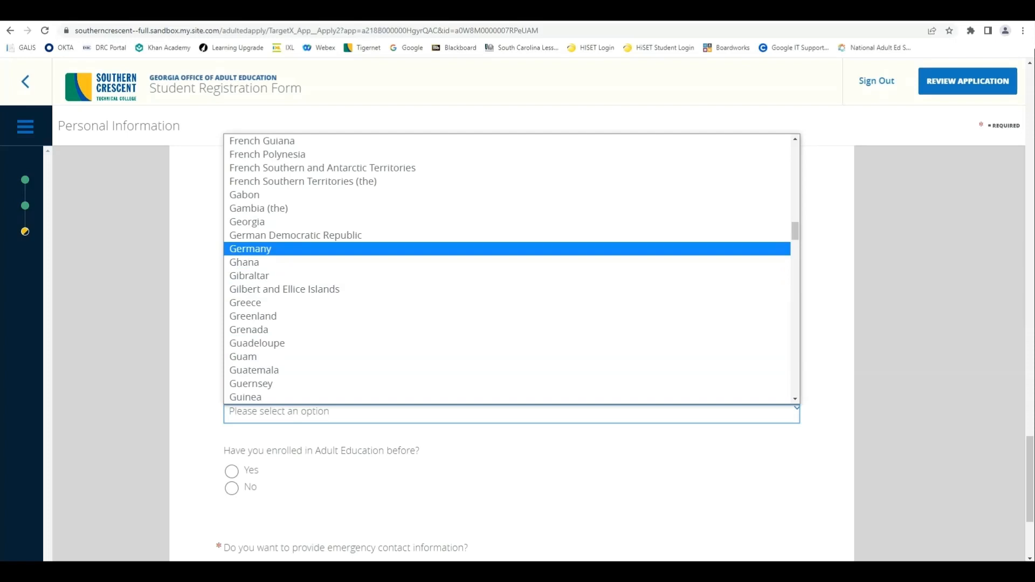
click(250, 249)
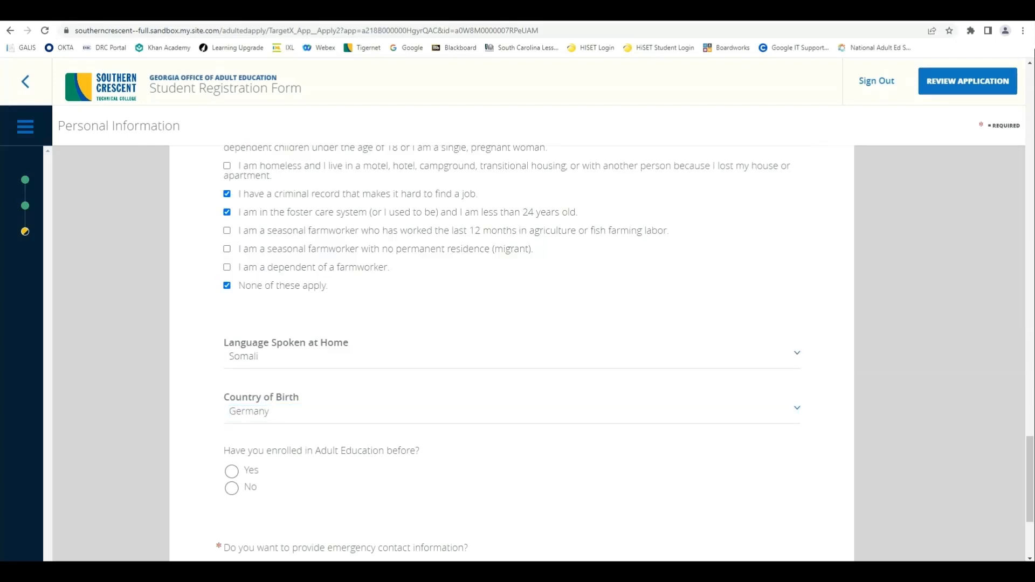
Step: Answer Yes to prior Adult Education enrollment
scroll(512, 350, down, 1)
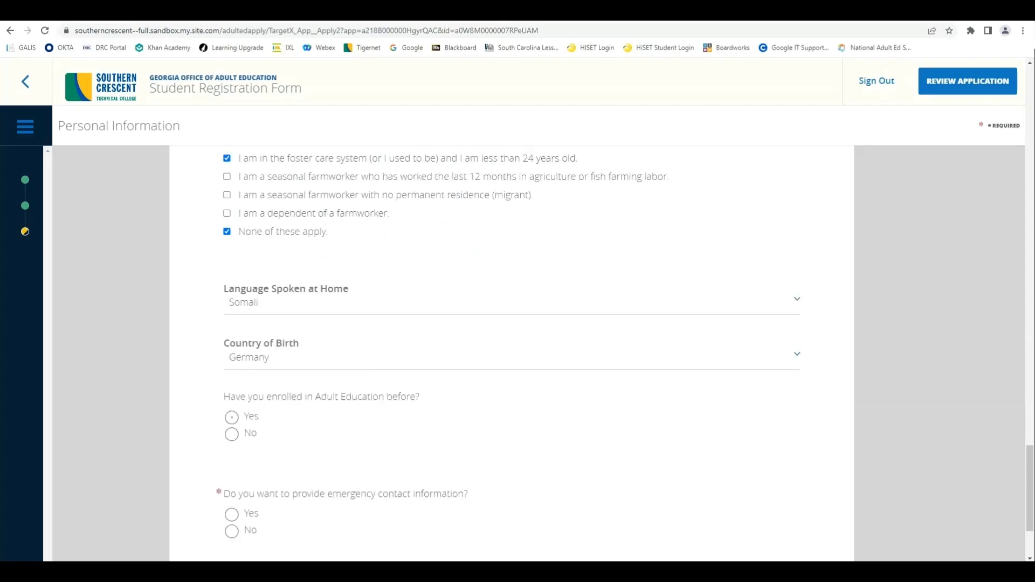
click(232, 434)
click(232, 417)
scroll(512, 351, down, 1)
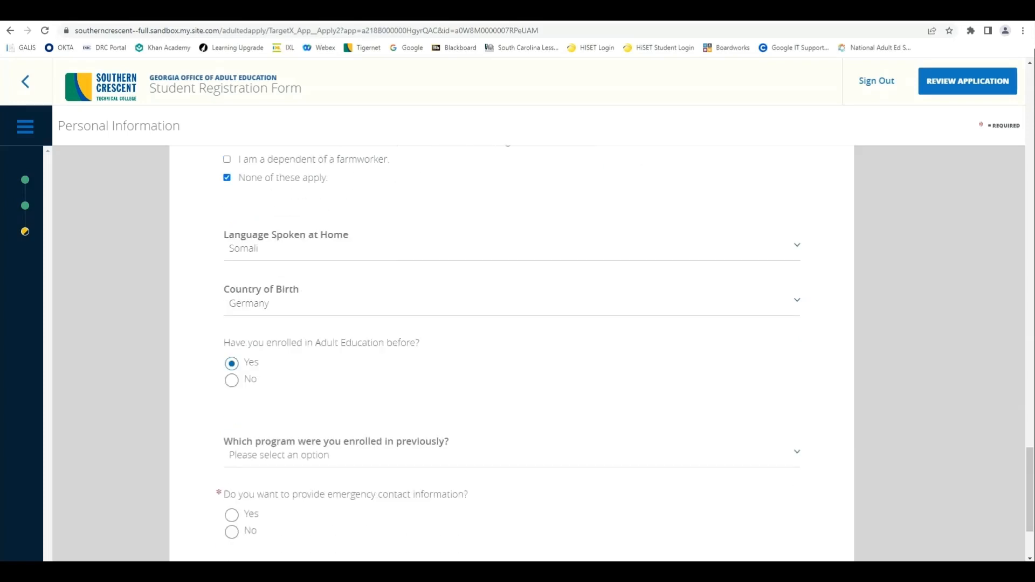
Step: Choose Griffin Technical College as the previous program and agree to give emergency contact information
click(512, 455)
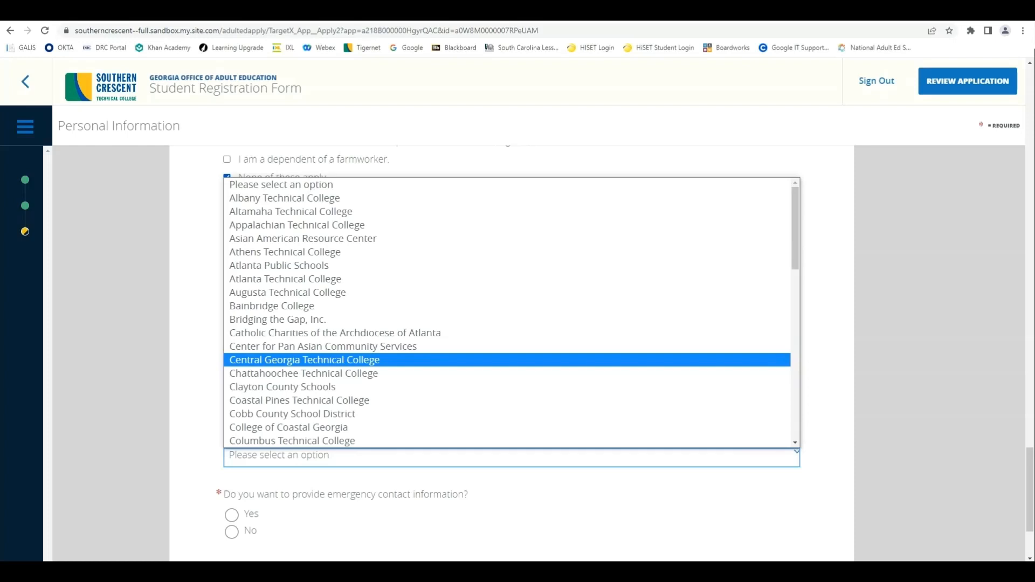
scroll(507, 313, down, 3)
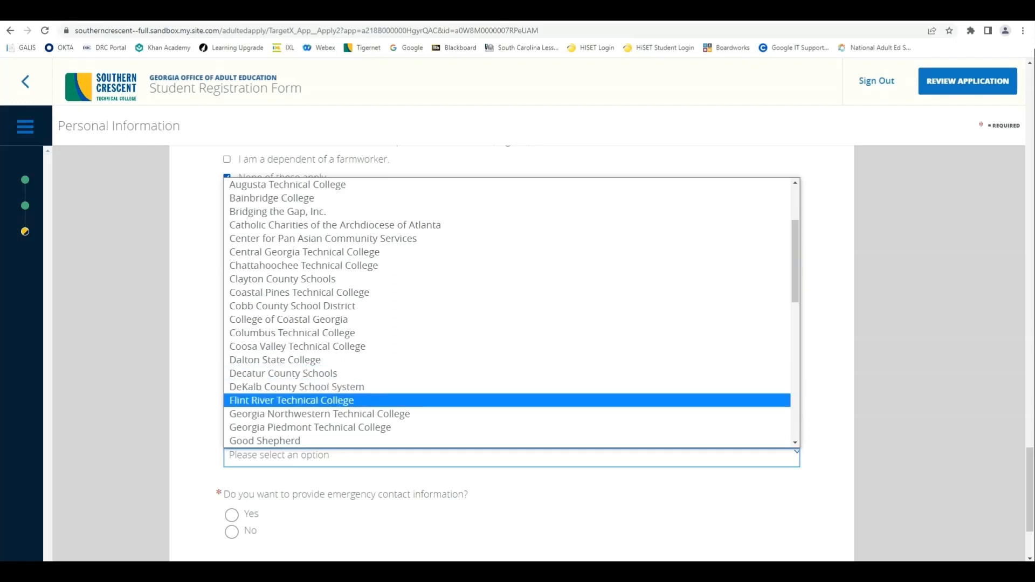
scroll(506, 313, down, 3)
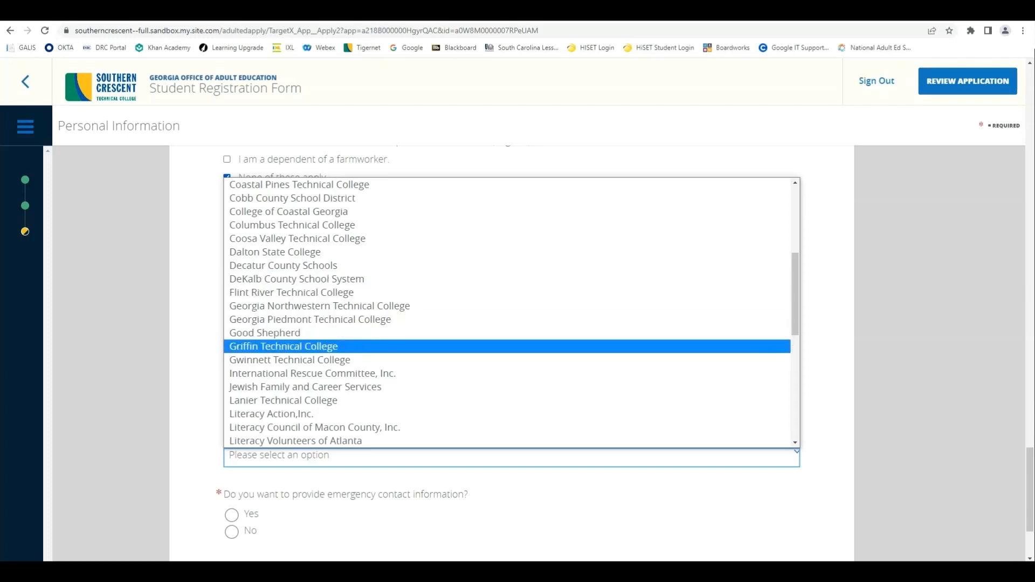
click(291, 347)
scroll(512, 351, down, 3)
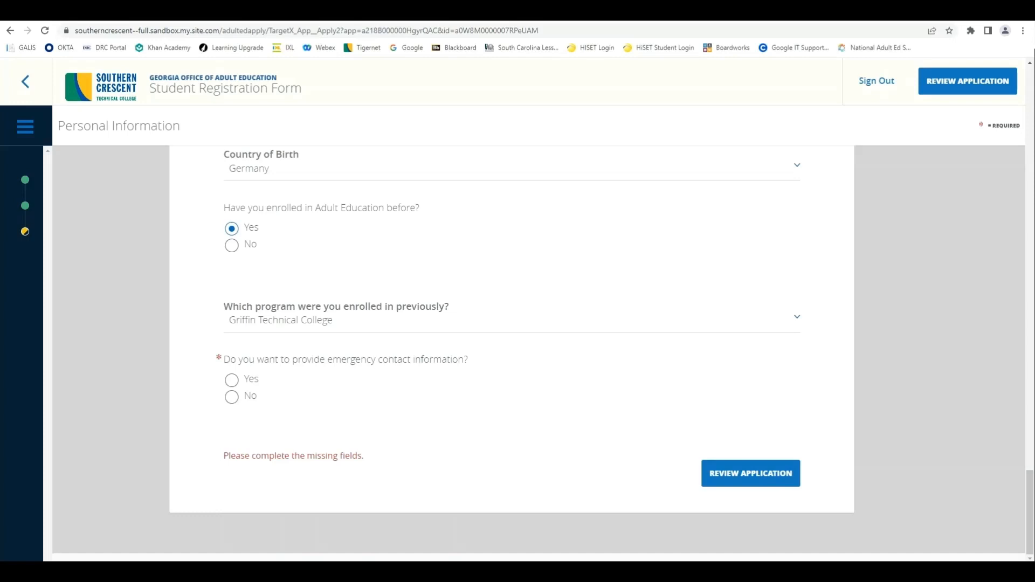
click(232, 380)
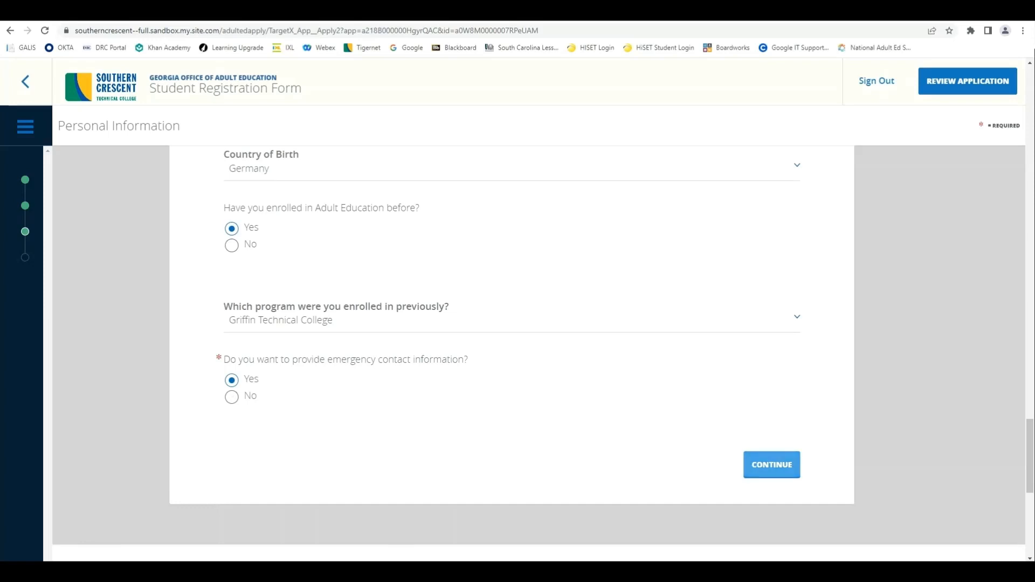
Step: Enter the emergency contact's phone number and proceed to Review Application
click(771, 465)
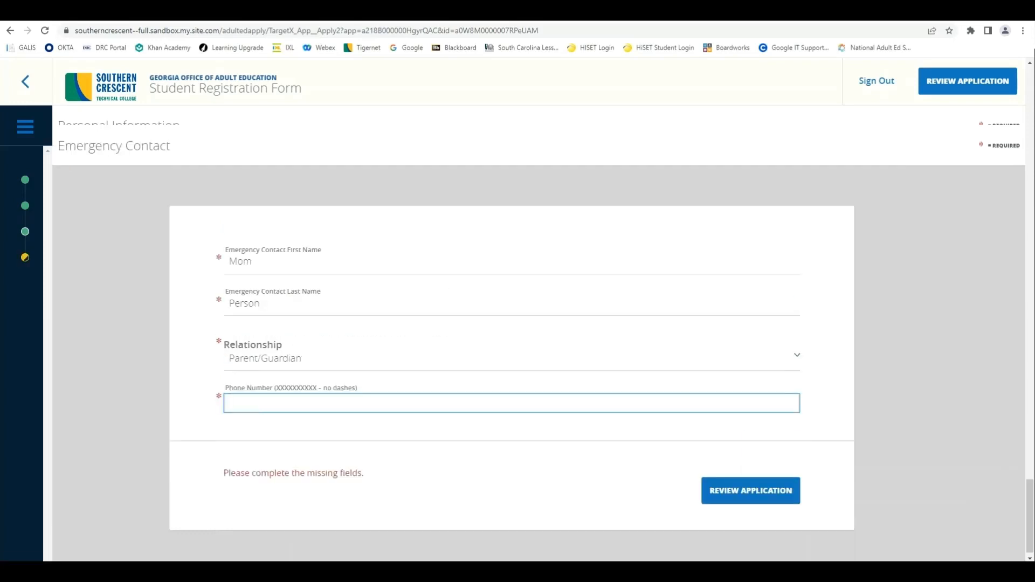
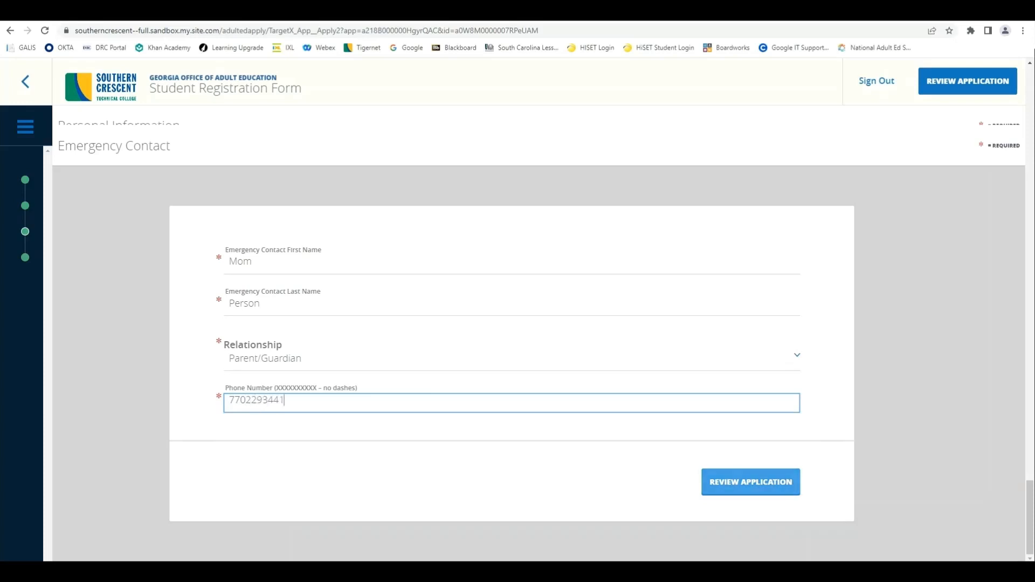
click(752, 482)
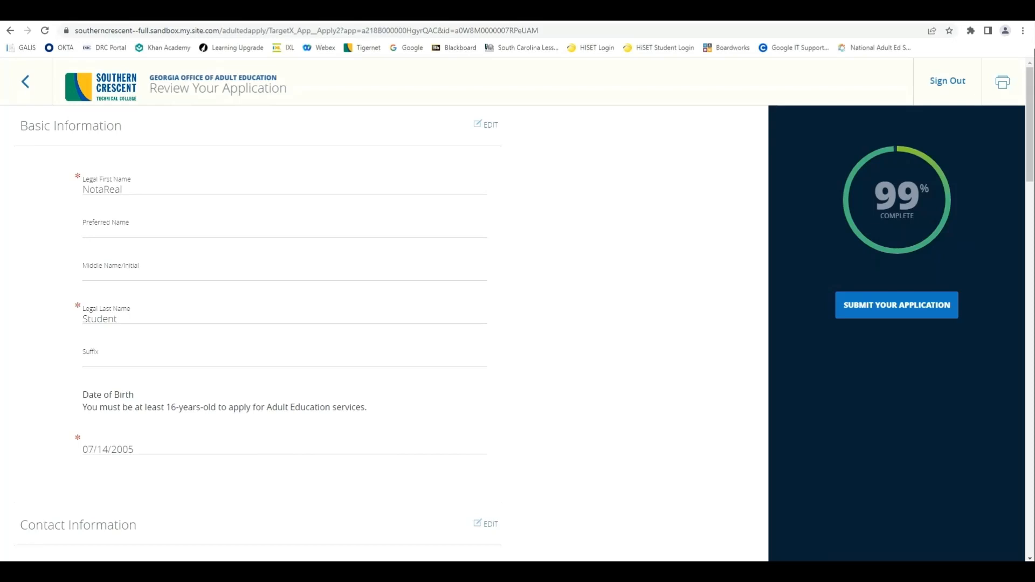
Step: Look over the 99% complete application and submit it for verification
scroll(377, 324, down, 4)
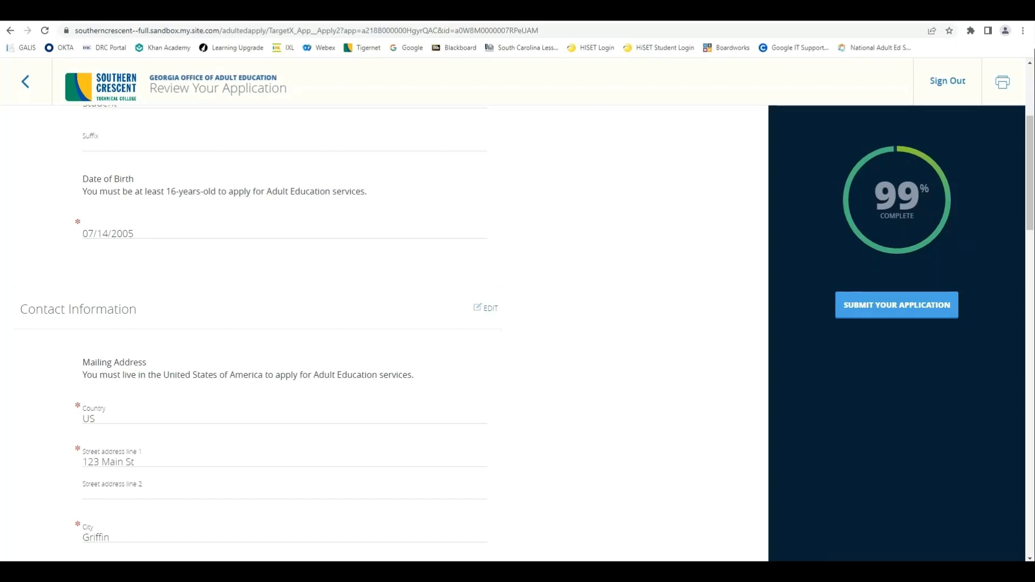
click(896, 305)
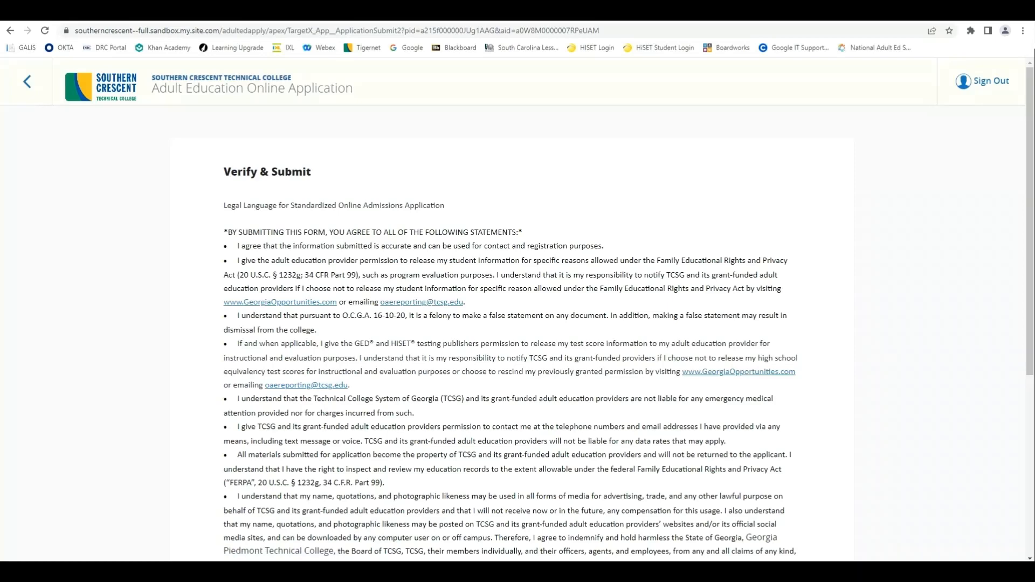
Step: Tick the true-and-correct verification, sign with the student's name, and Verify & Submit
scroll(518, 323, down, 2)
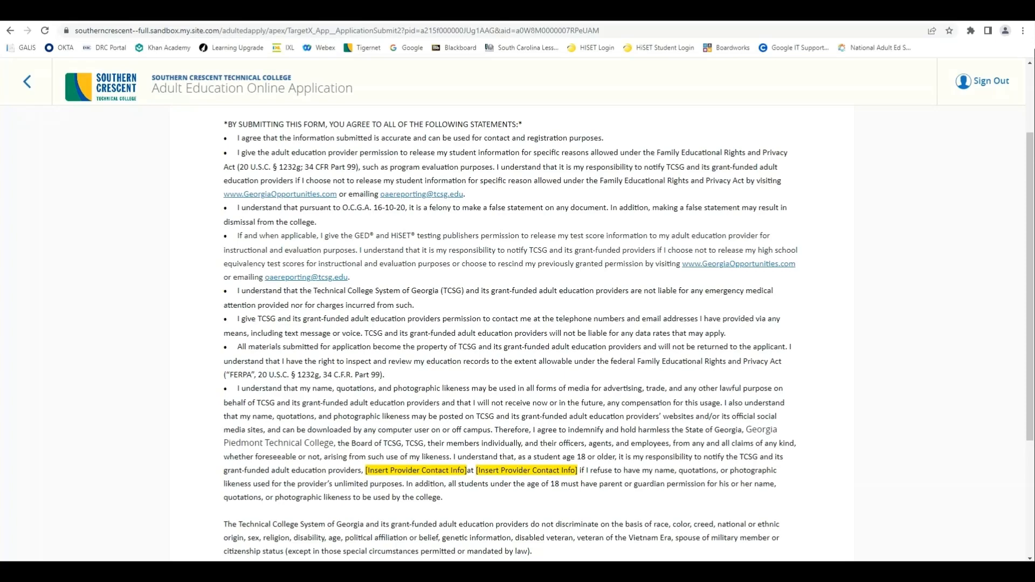
scroll(512, 324, down, 3)
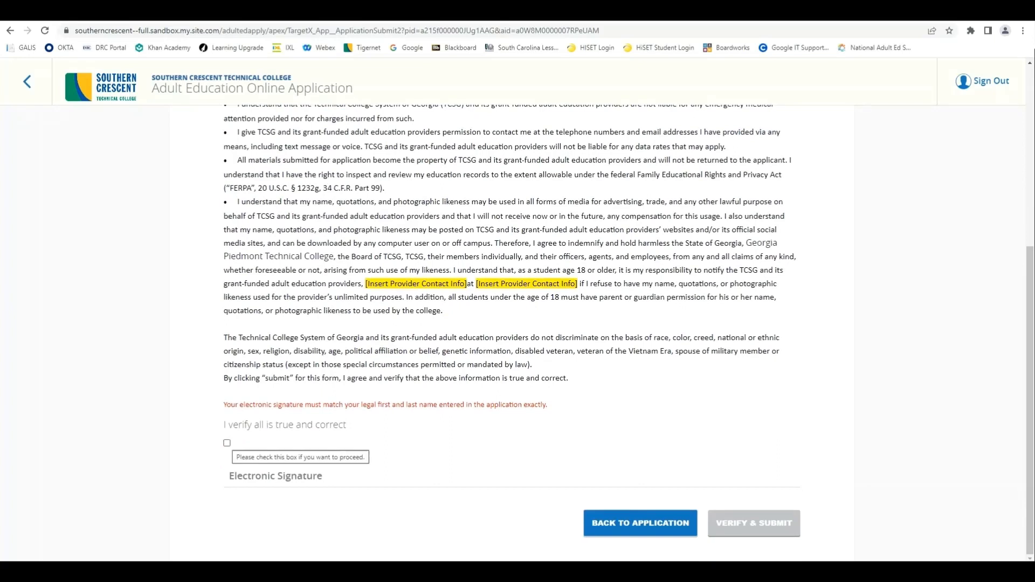
click(227, 444)
click(277, 476)
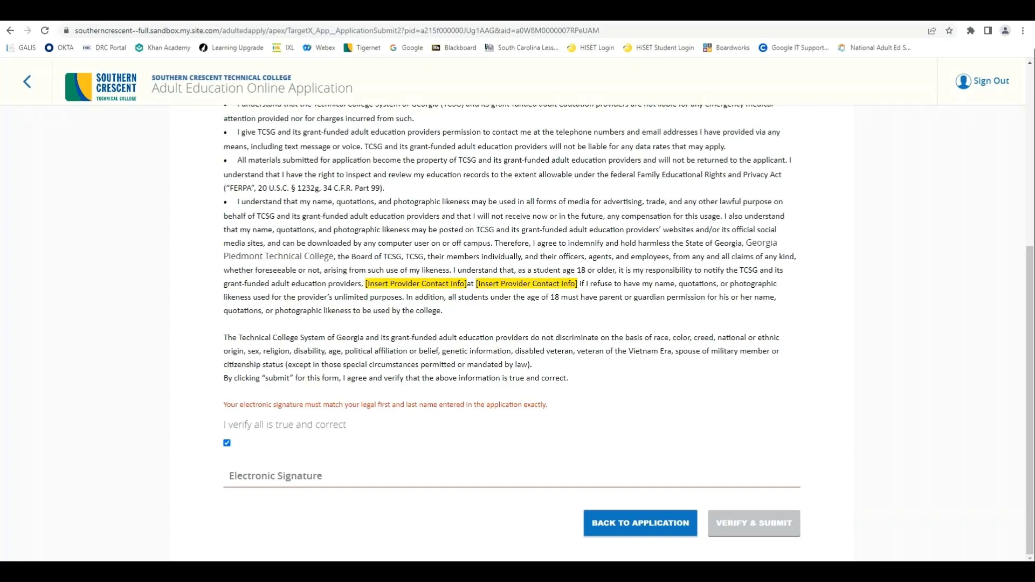
click(328, 477)
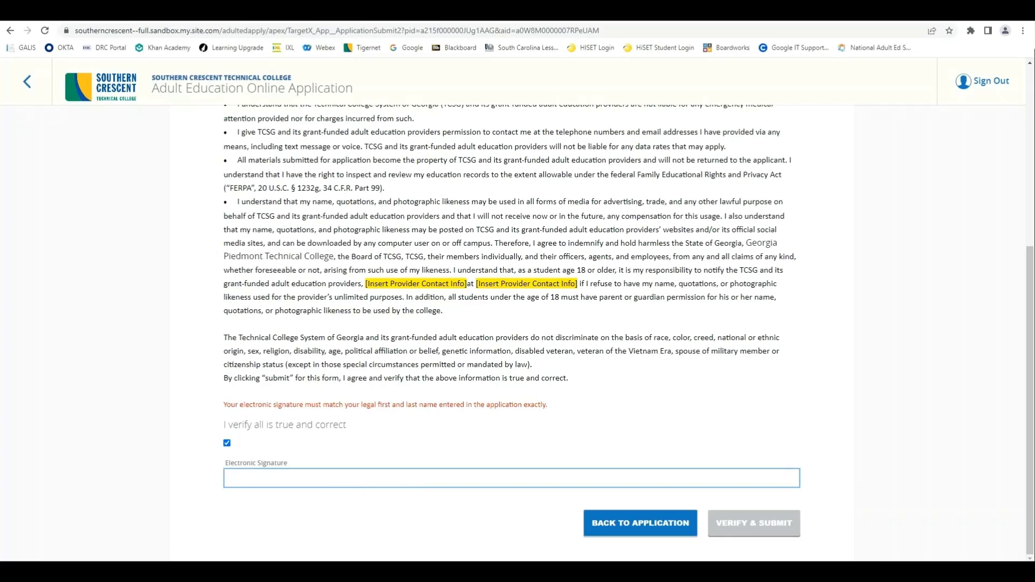
text(NotaReal Student)
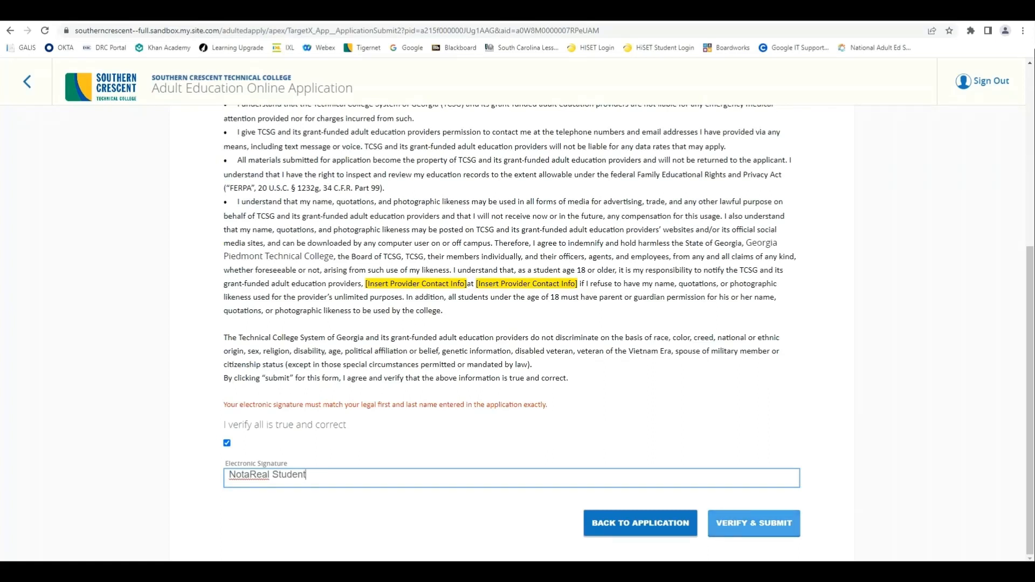
click(754, 523)
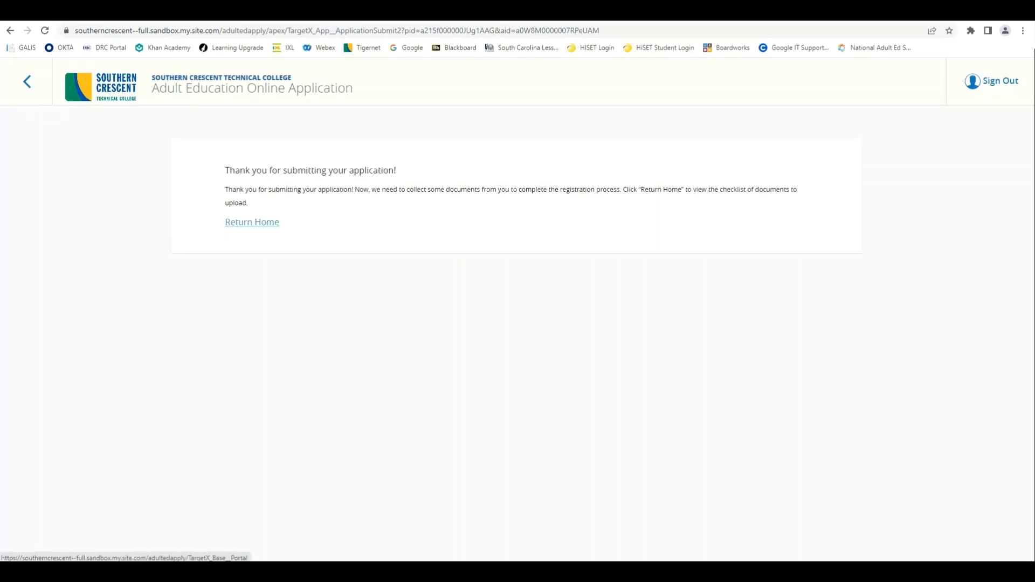
Step: Go from the thank-you page back to the applicant portal home via Return Home
click(252, 222)
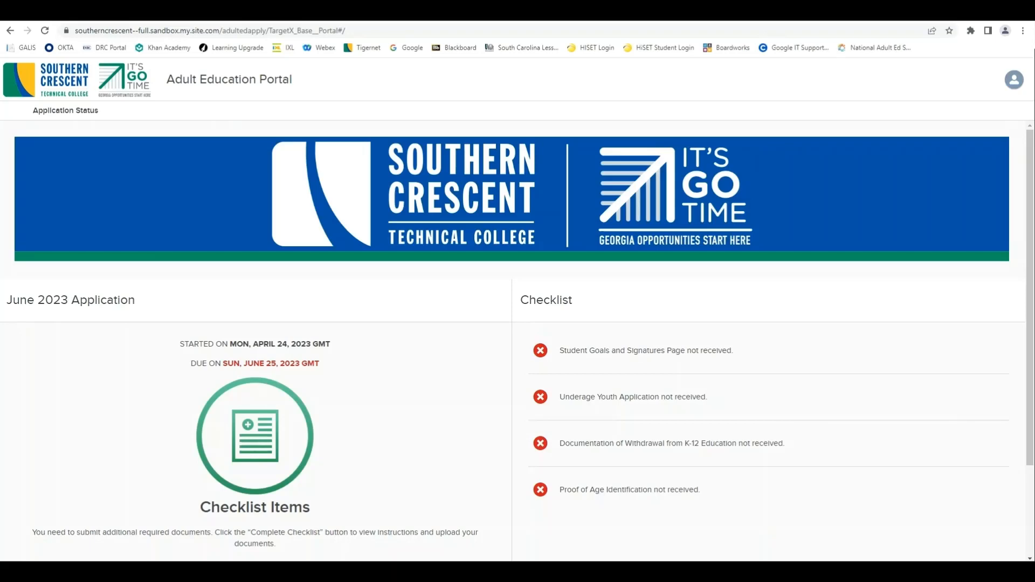
Step: Open Complete Checklist to reach the document upload form
scroll(518, 339, down, 2)
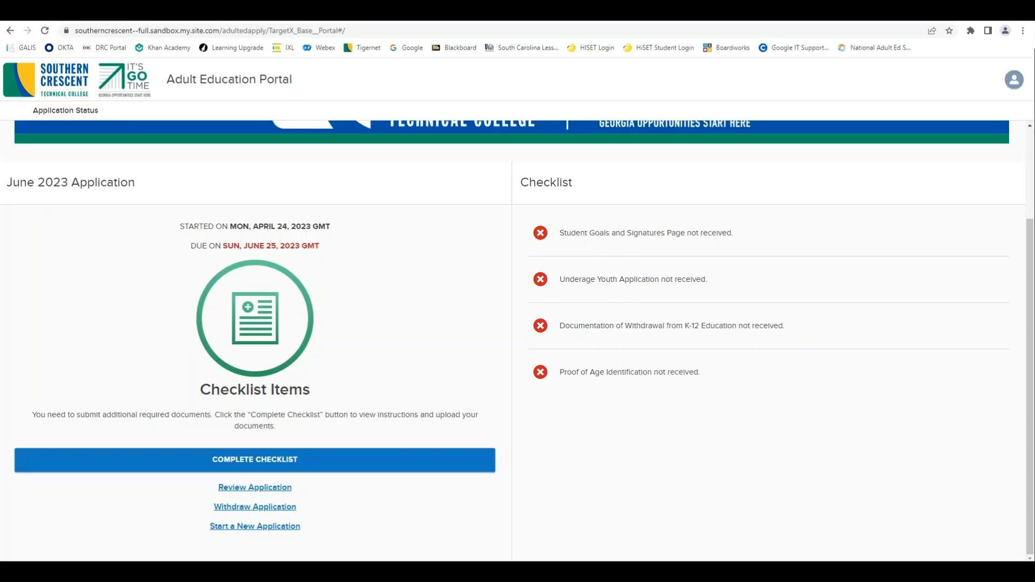
click(255, 460)
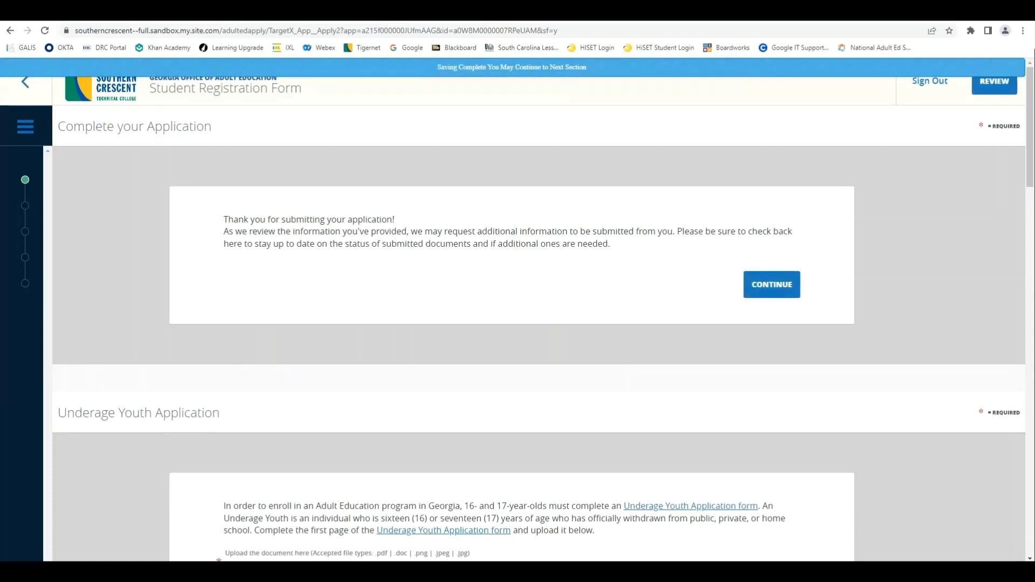
click(772, 286)
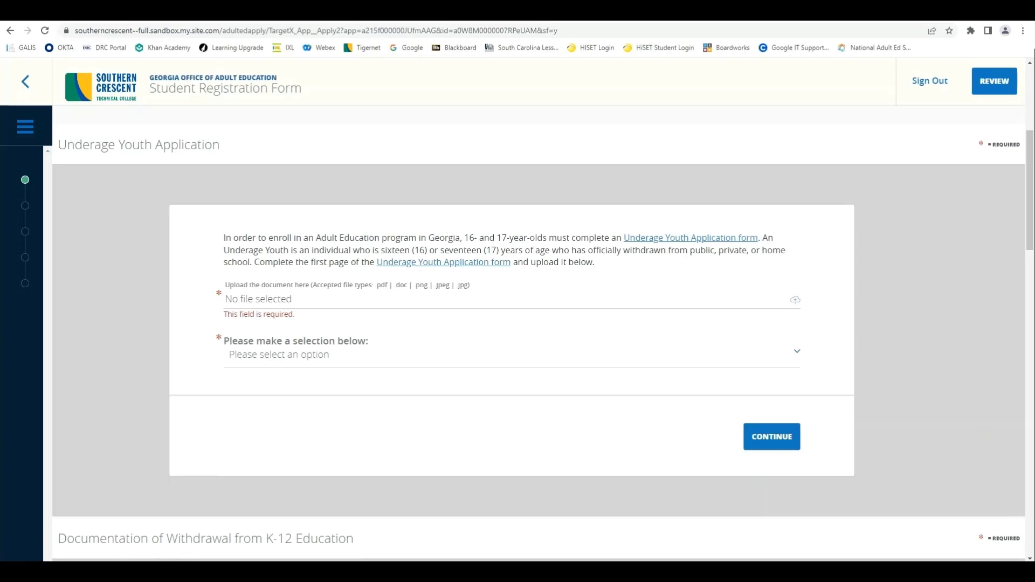
click(796, 300)
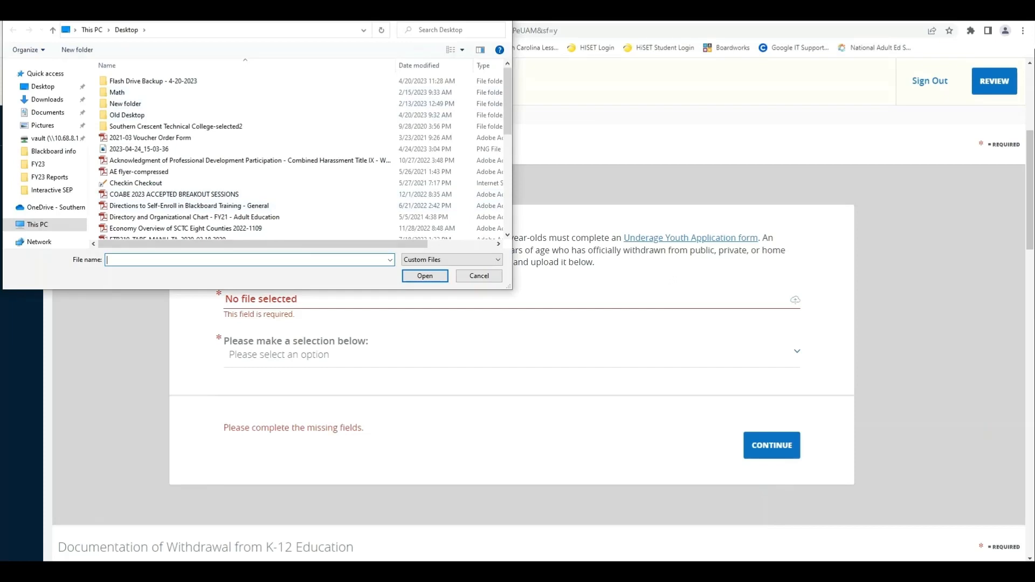
click(479, 276)
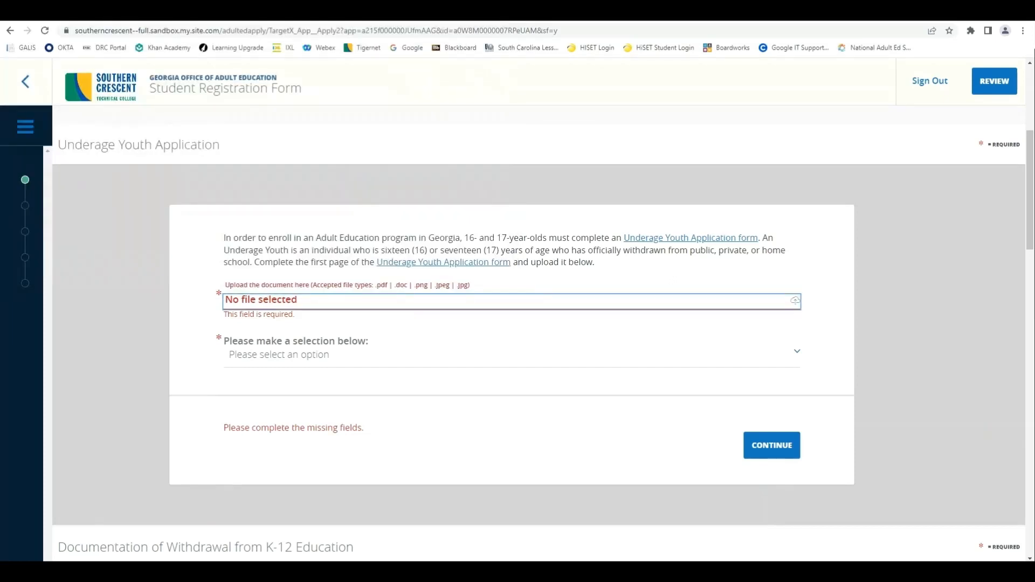
click(796, 353)
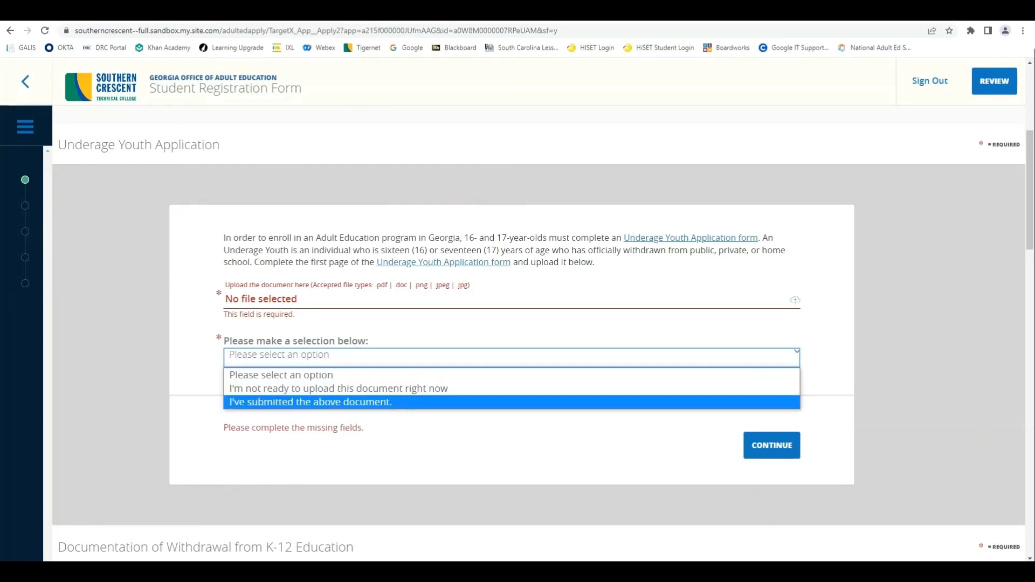
click(311, 402)
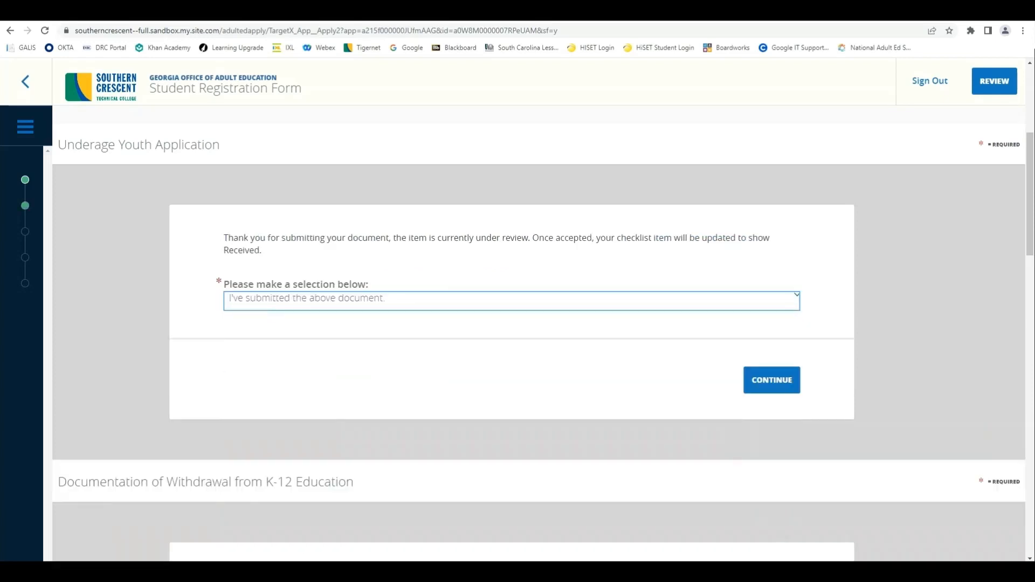
click(512, 301)
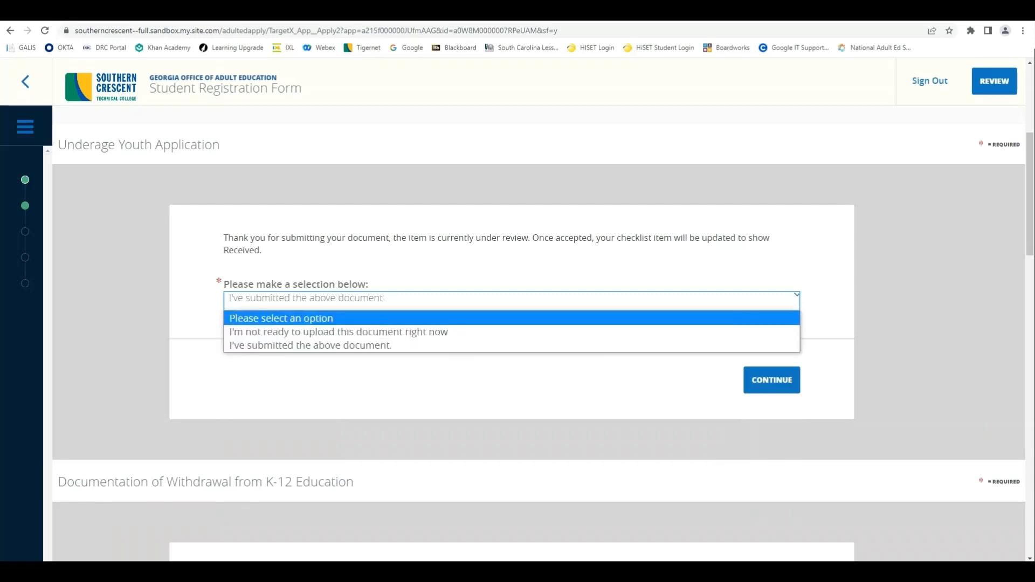
click(512, 318)
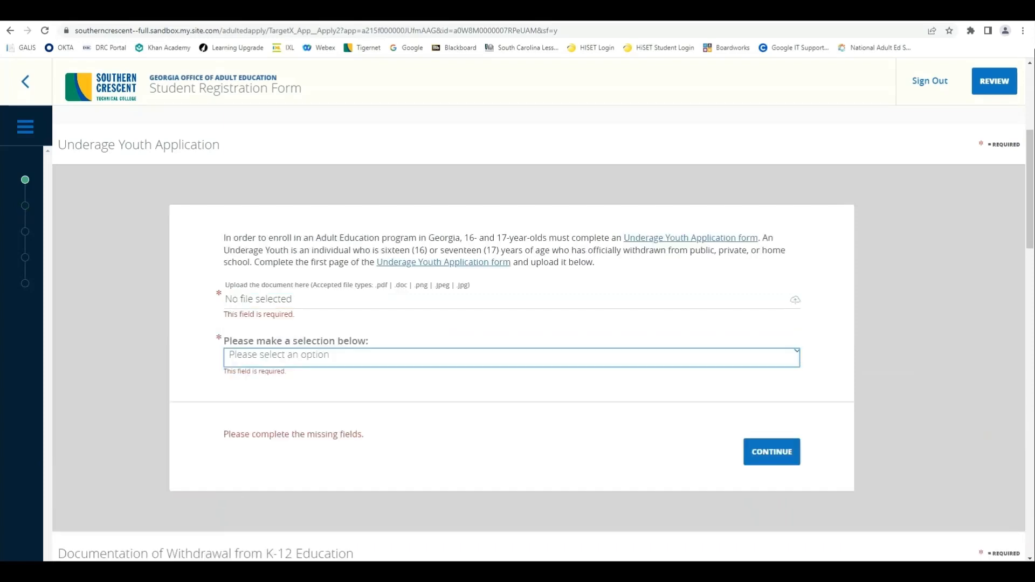
Step: Scroll the checklist past Withdrawal and Proof of Age toward Student Goals and Signatures
scroll(511, 345, down, 7)
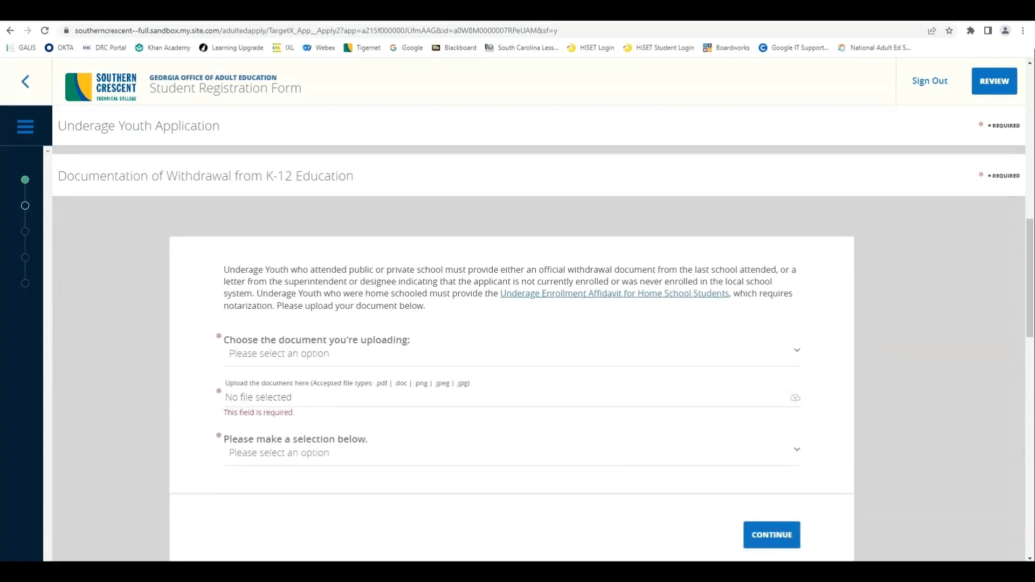
scroll(540, 351, down, 7)
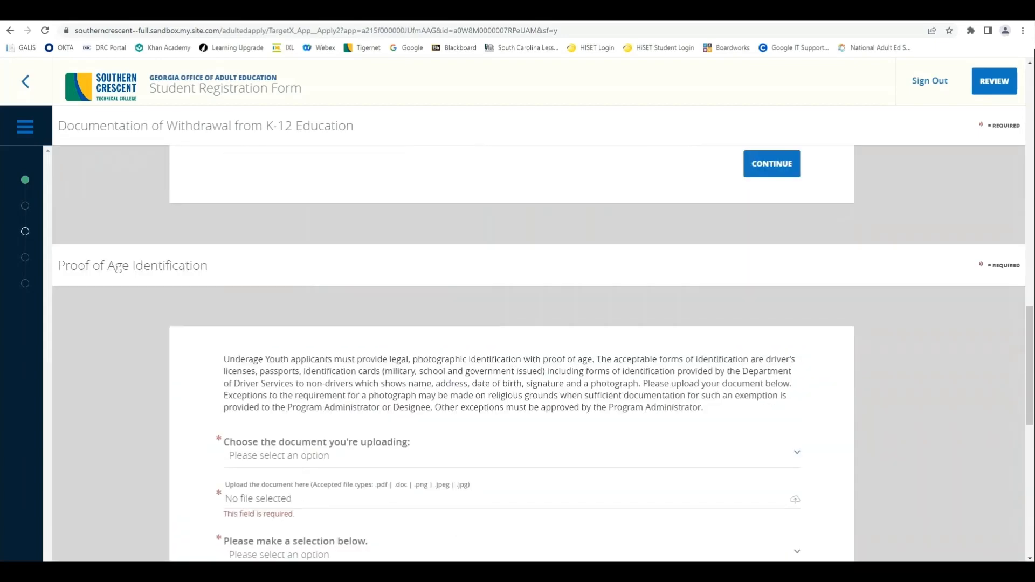
scroll(540, 345, down, 2)
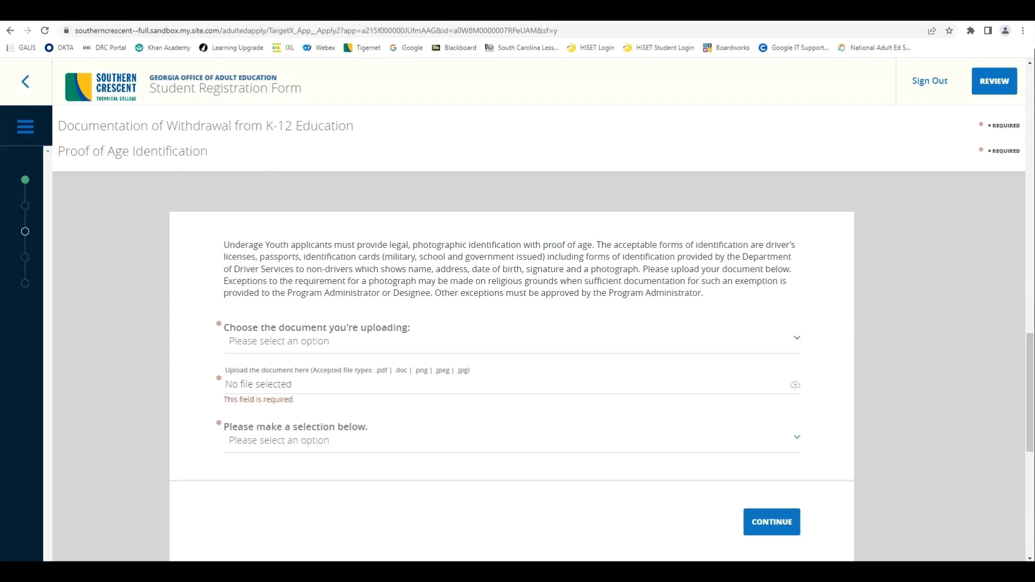
scroll(540, 350, down, 8)
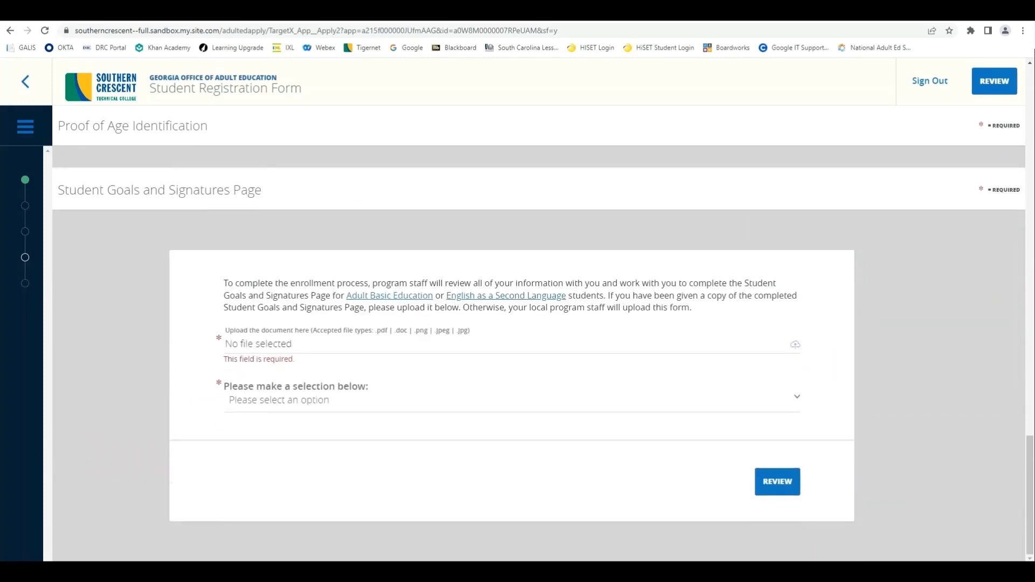
Step: View the ABE Student Goals and Signatures form, then go back to the registration form
click(389, 296)
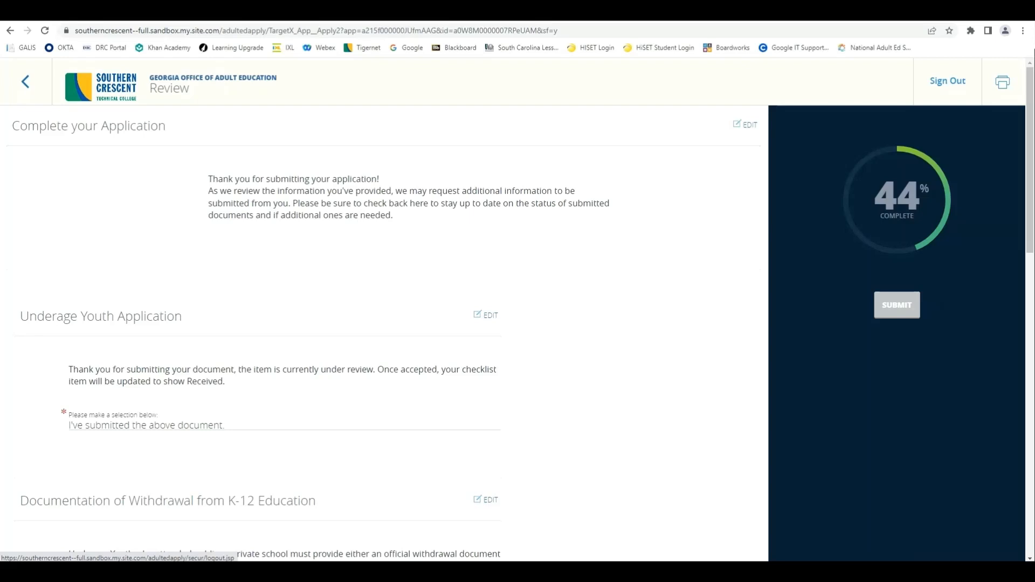
click(26, 82)
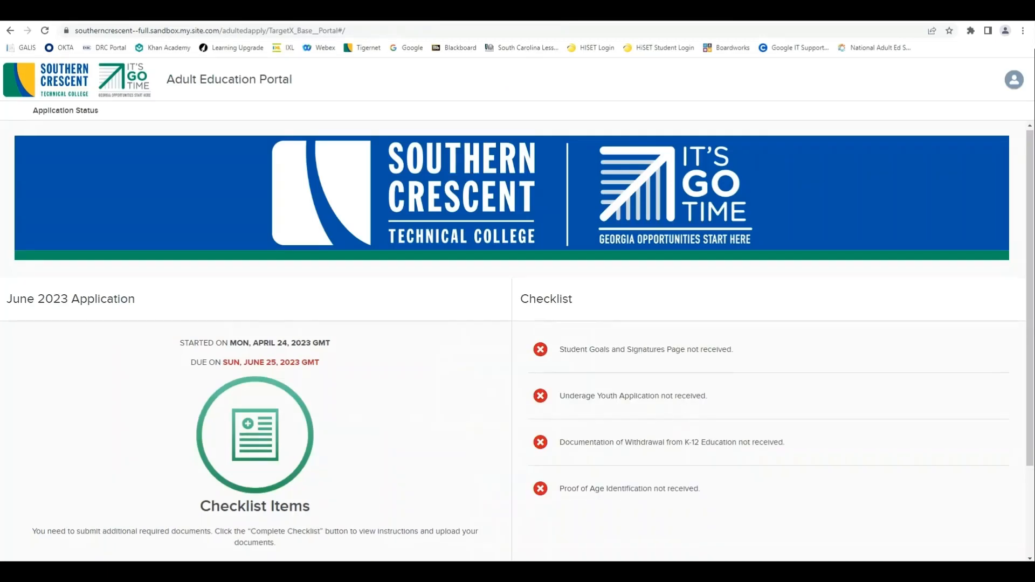
Step: Scroll the portal home to check the June 2023 application's four not-received checklist documents
scroll(518, 346, down, 2)
scroll(518, 345, up, 1)
scroll(517, 345, up, 1)
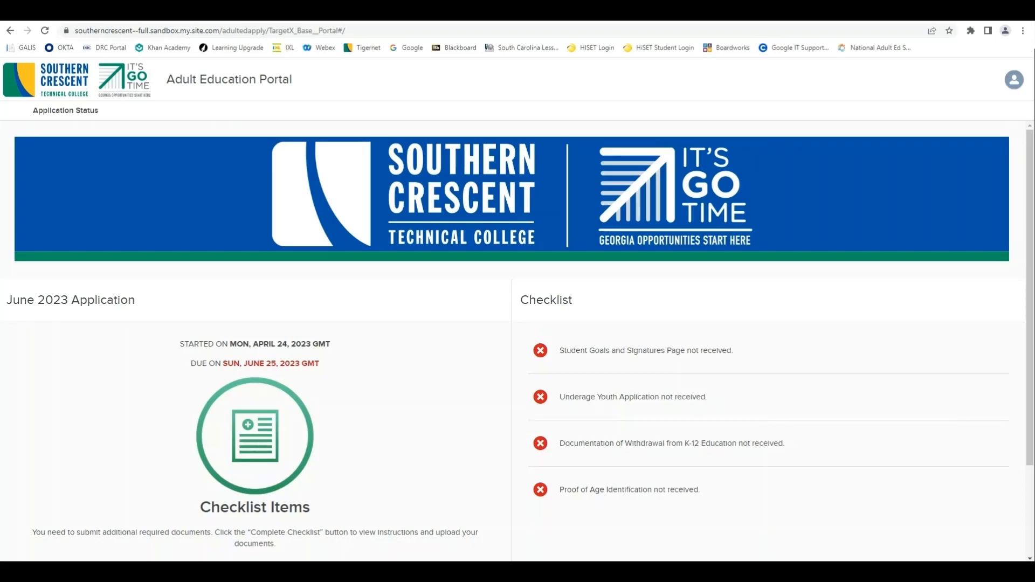
Step: Reload the Southern Crescent portal with F5 to refresh the June 2023 application status
key(F5)
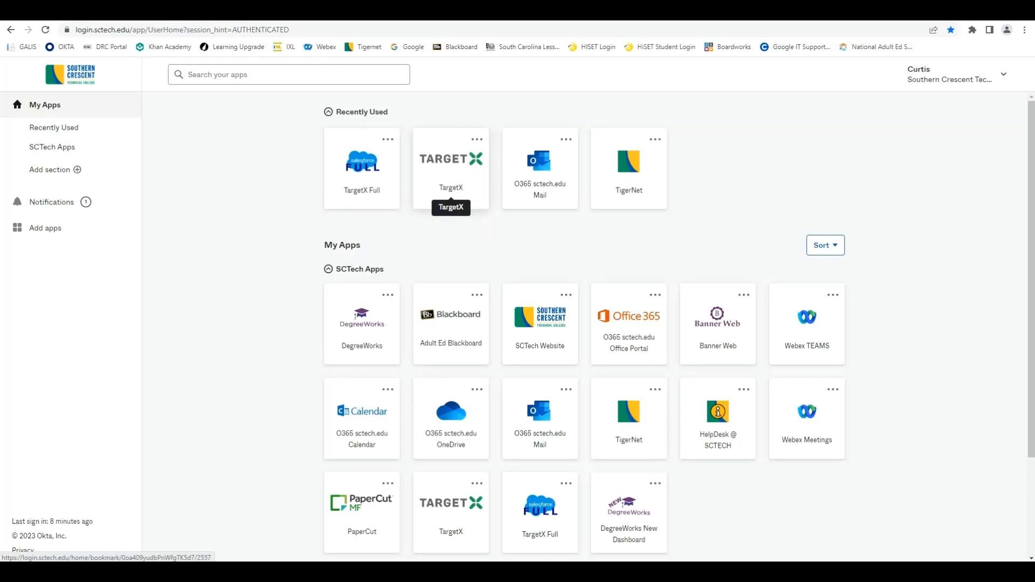
Step: Launch the TargetX Full sandbox from Okta's Recently Used apps
click(451, 186)
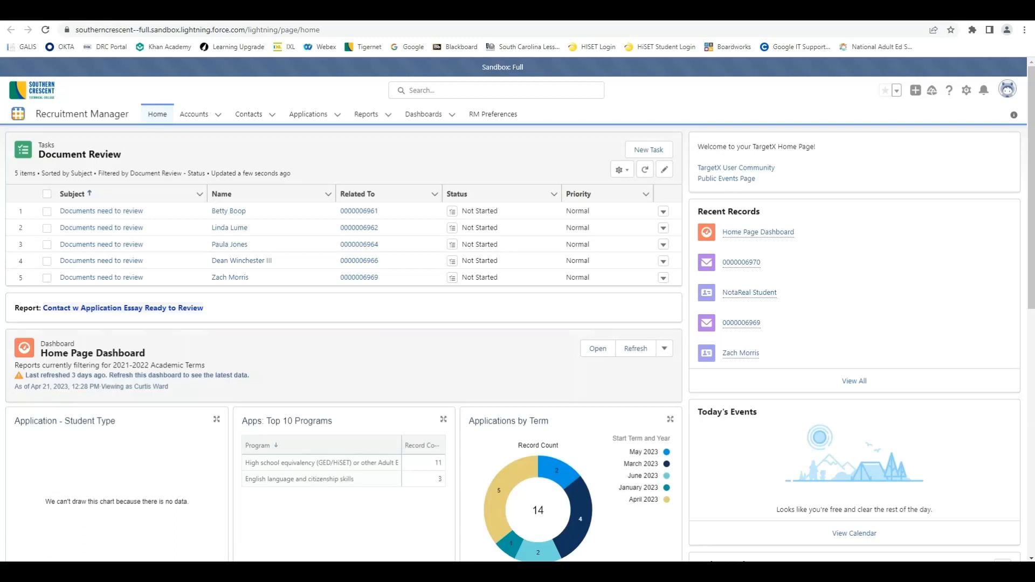
Step: Switch to the Recruitment Manager app, view All Contacts, then go to the Adult Education Applications list
click(18, 114)
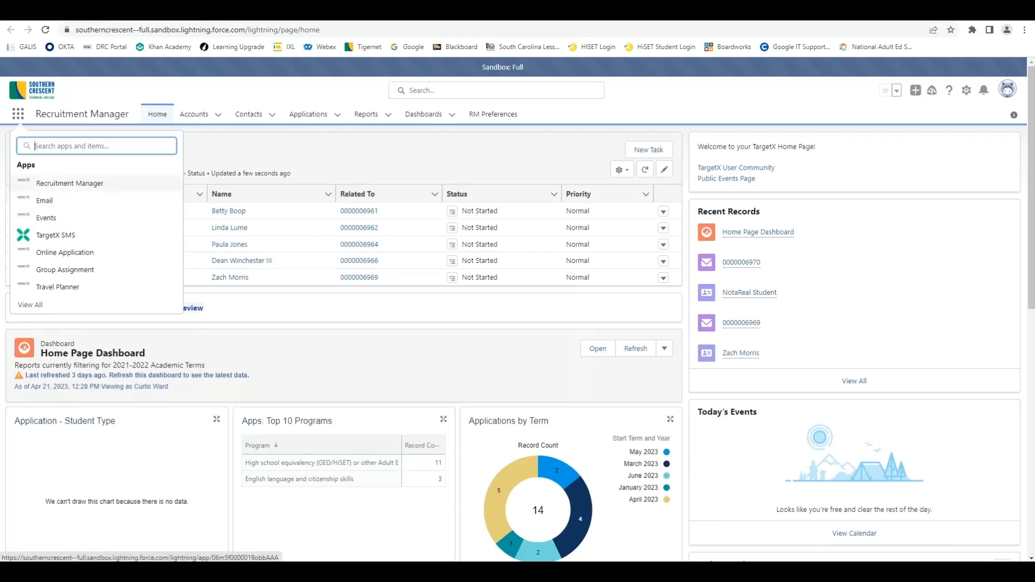
click(70, 184)
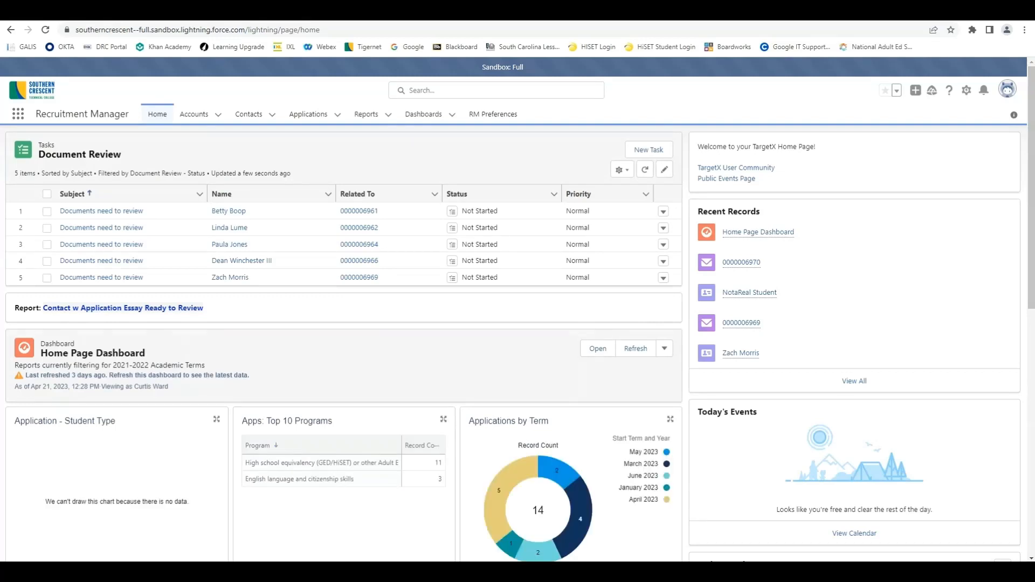
click(249, 114)
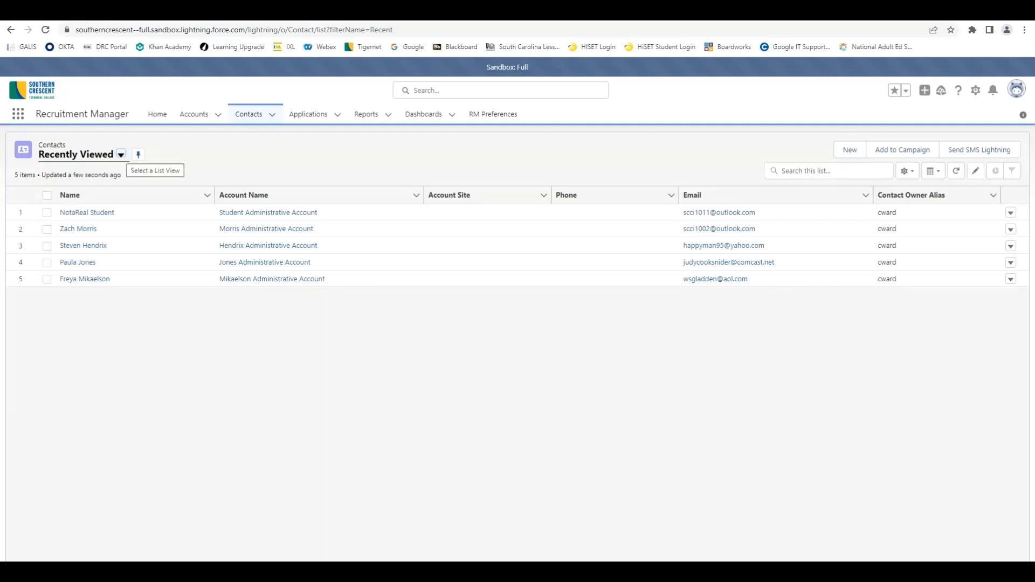
click(120, 155)
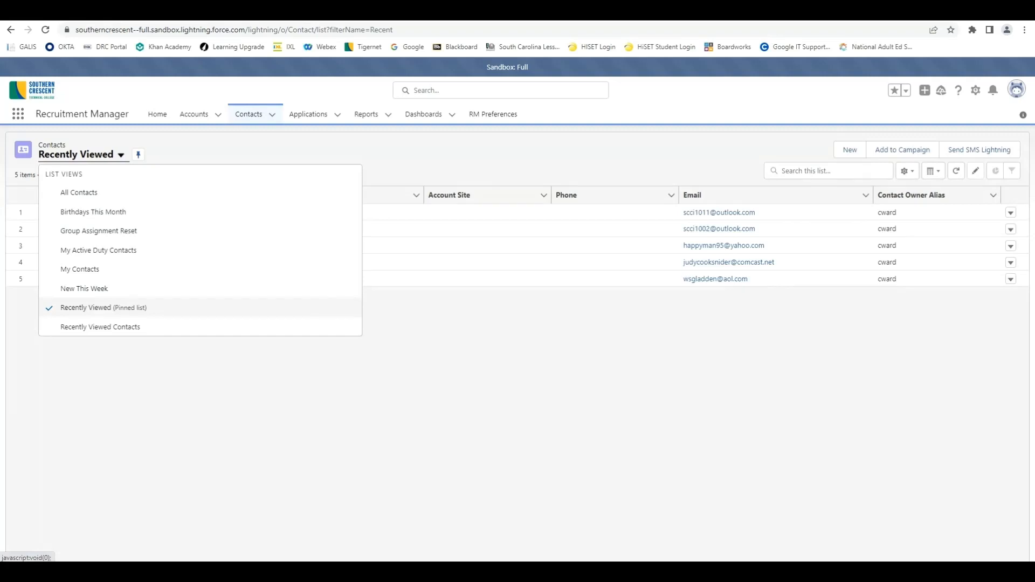
click(78, 192)
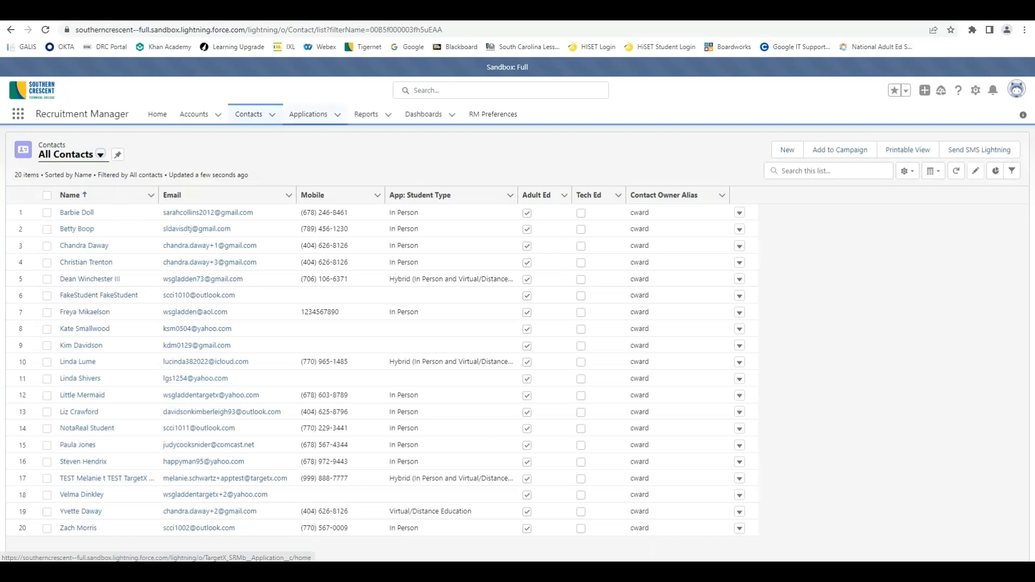
click(308, 114)
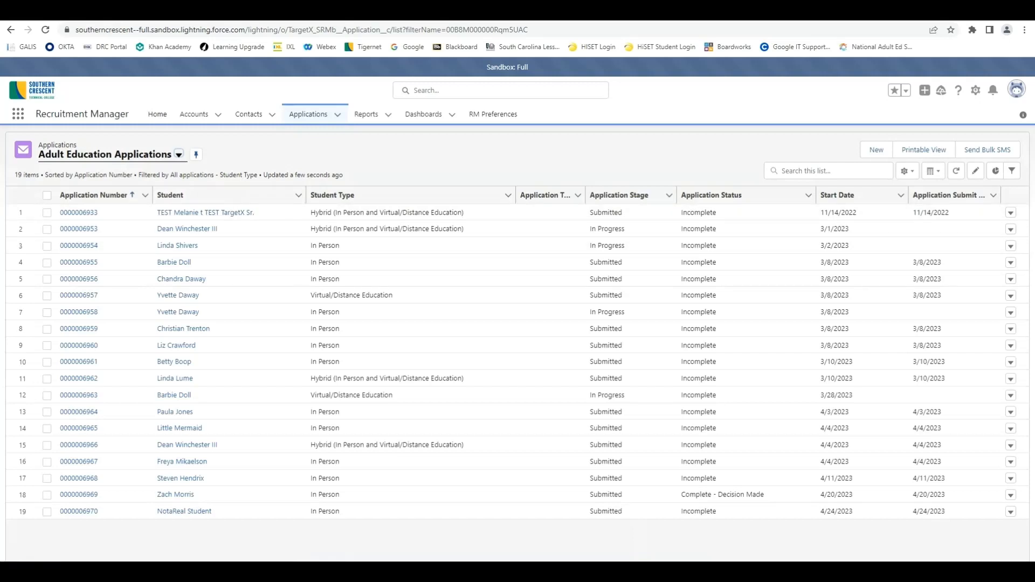
Step: Reselect the Adult Education Applications view so the 4/24/2023 Incomplete application appears last
click(178, 155)
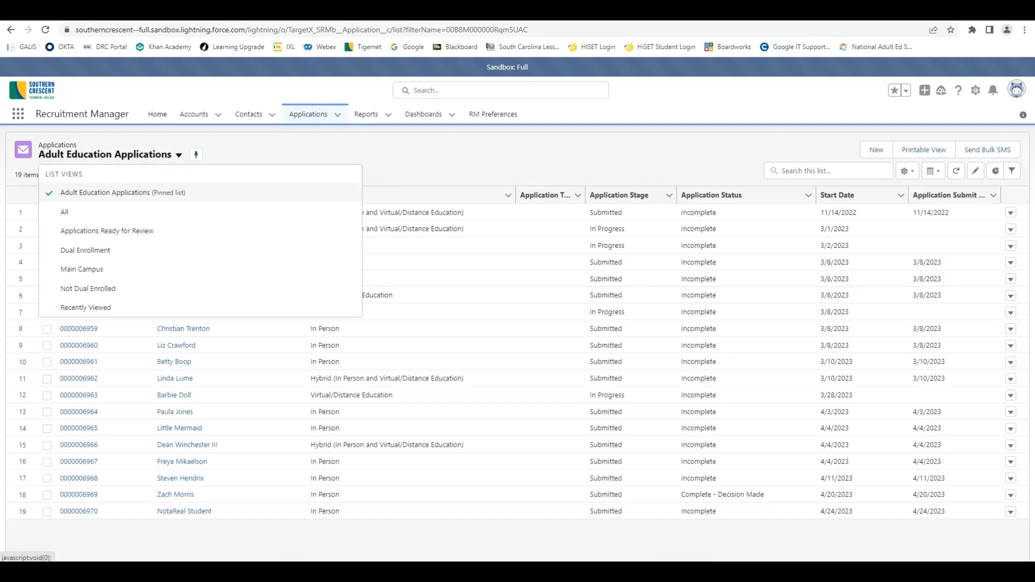
click(123, 193)
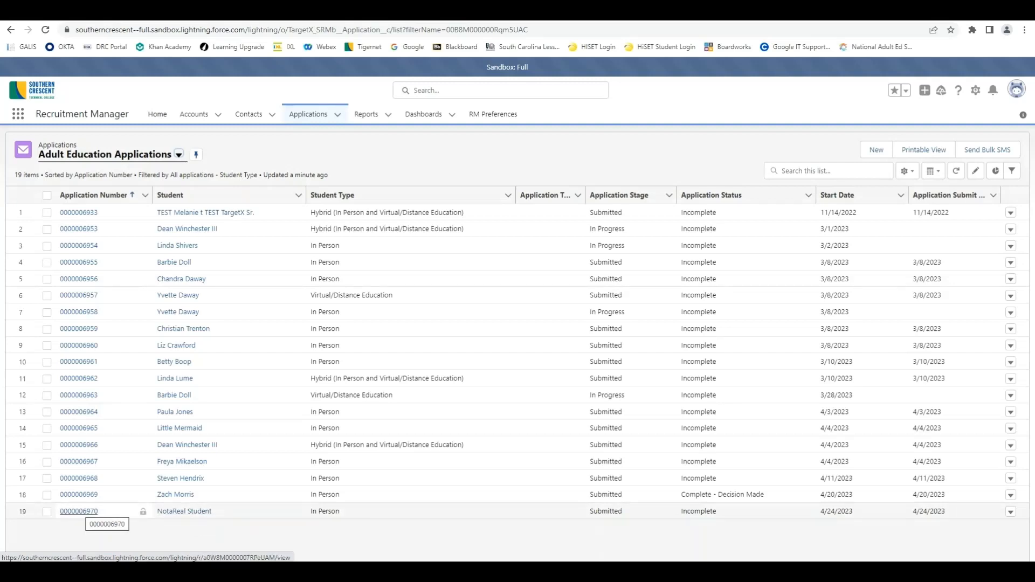
click(79, 512)
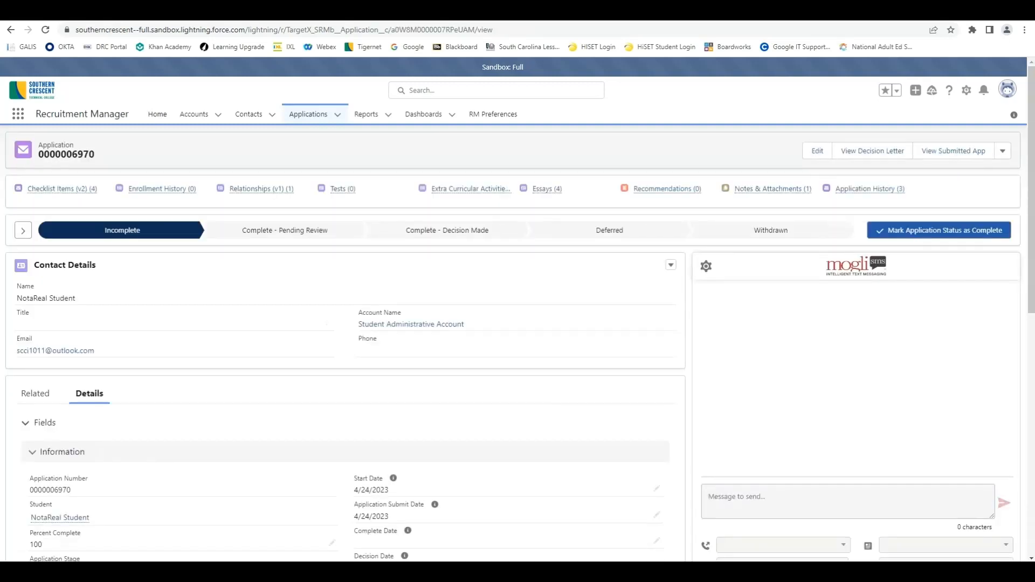
scroll(345, 377, down, 1)
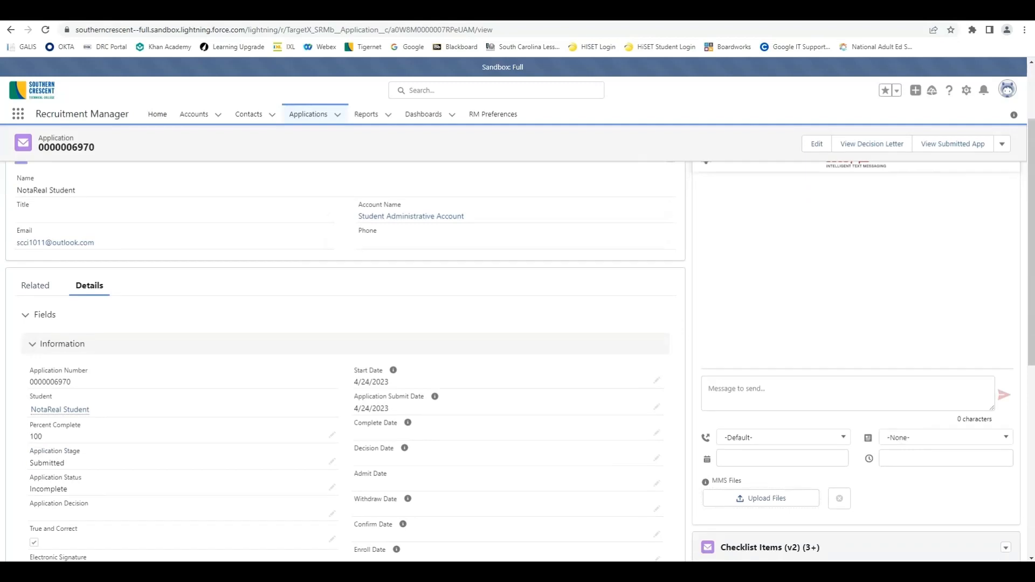
scroll(242, 255, up, 1)
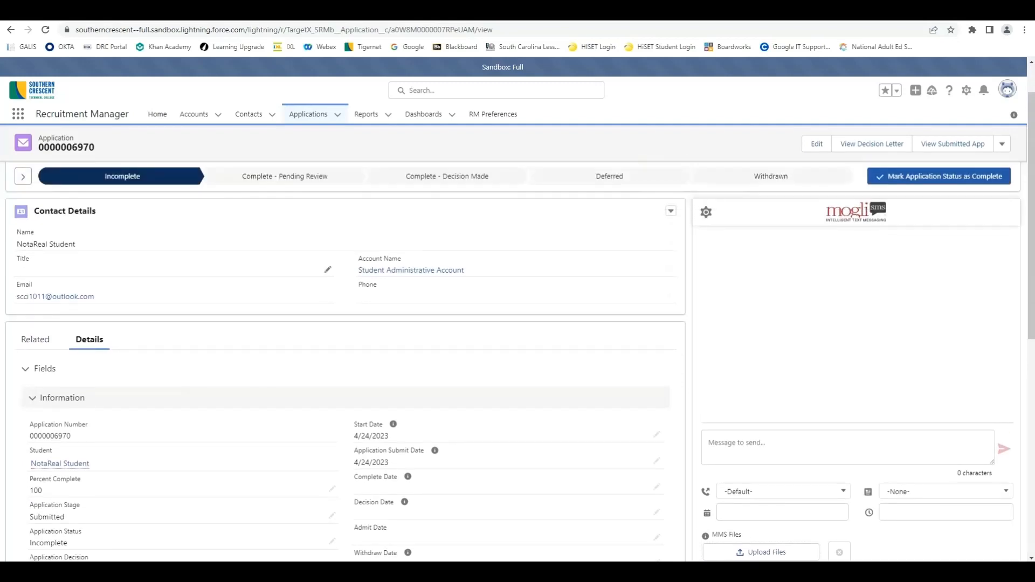
scroll(345, 362, down, 3)
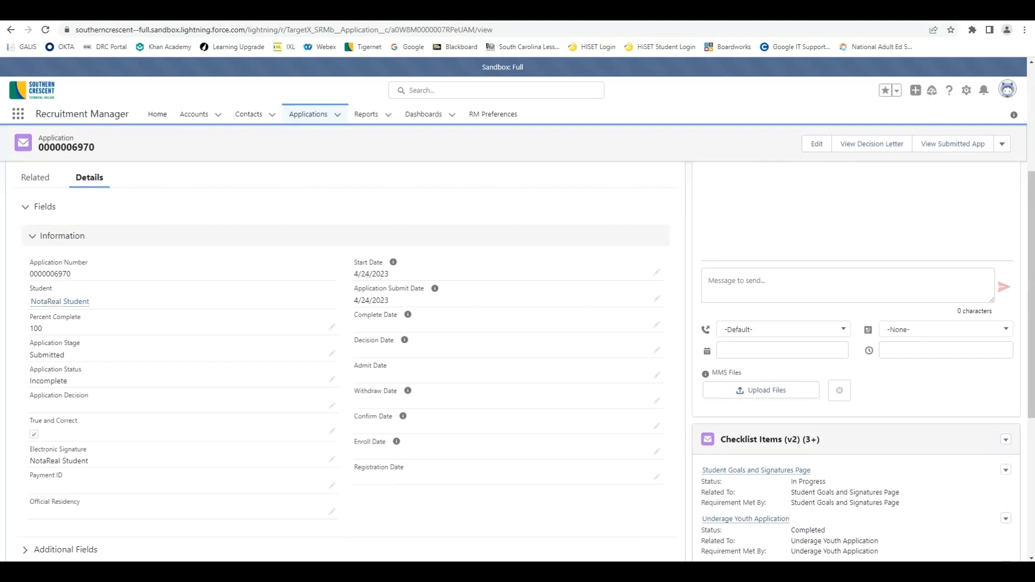
scroll(332, 272, down, 2)
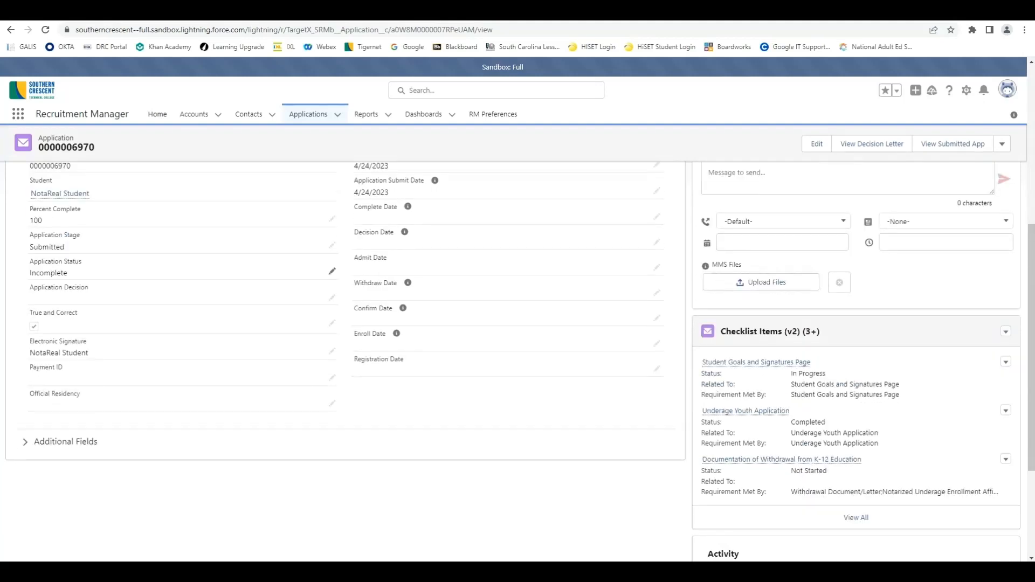
scroll(332, 273, up, 1)
scroll(333, 272, up, 5)
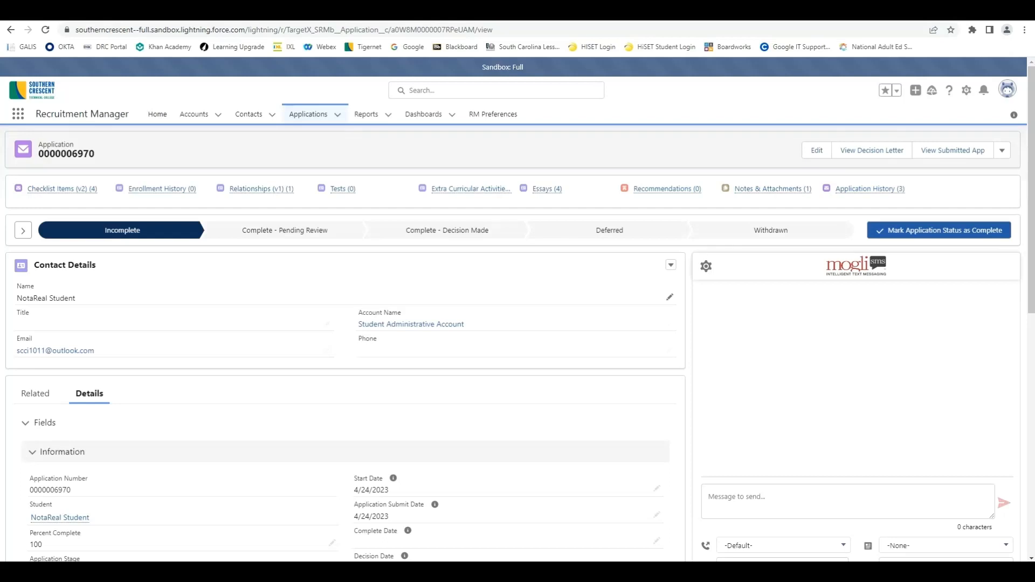
scroll(332, 272, down, 3)
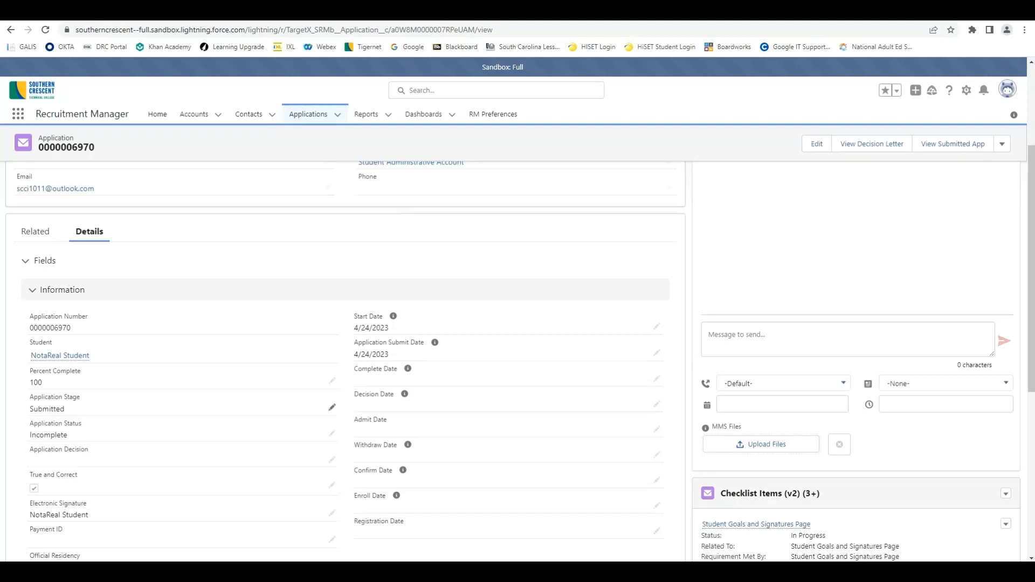
scroll(333, 407, down, 2)
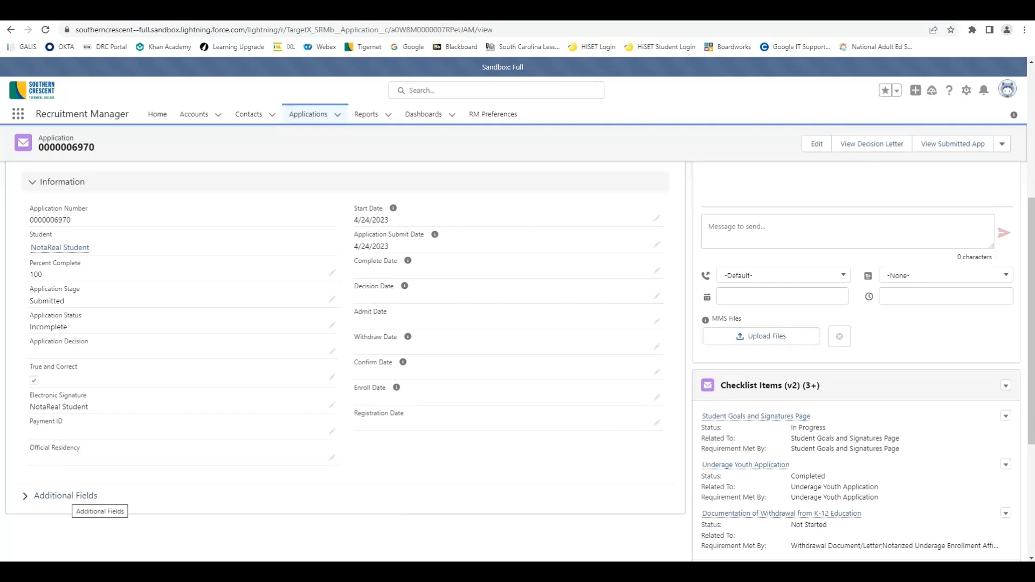
Step: Expand the Additional Fields section, review every section, and return to the top
click(66, 496)
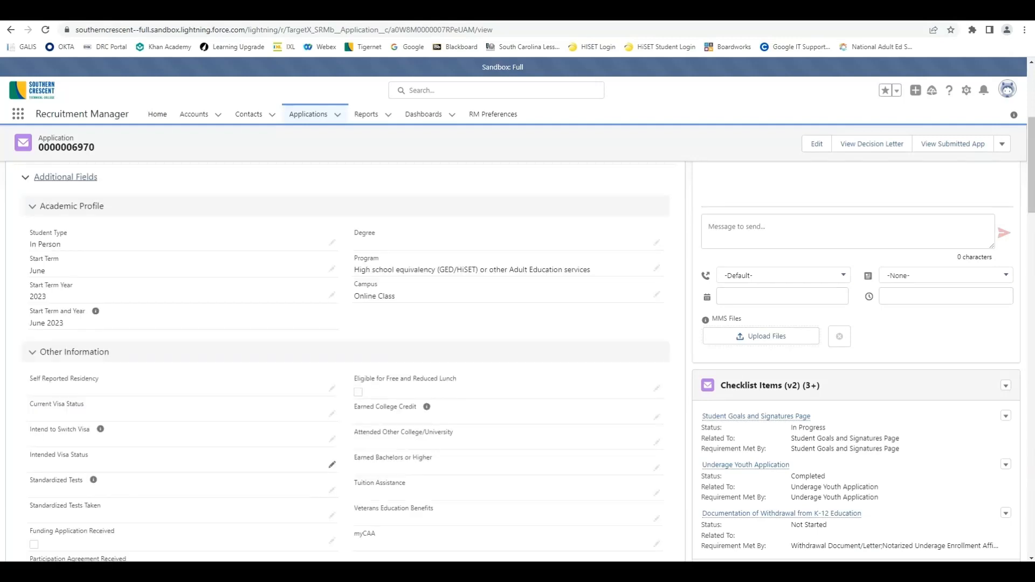
scroll(332, 464, down, 2)
scroll(332, 465, up, 3)
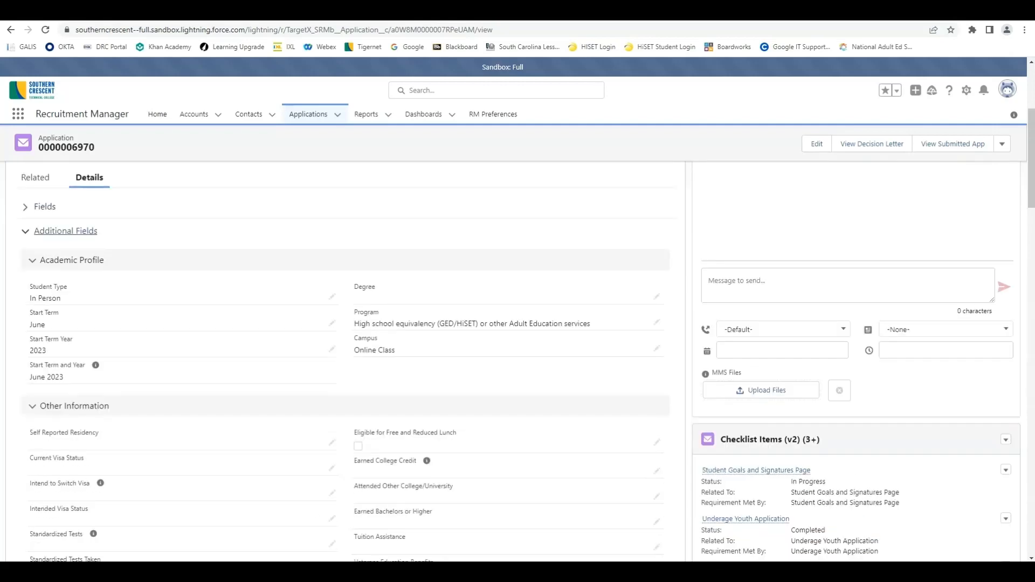
scroll(333, 465, down, 5)
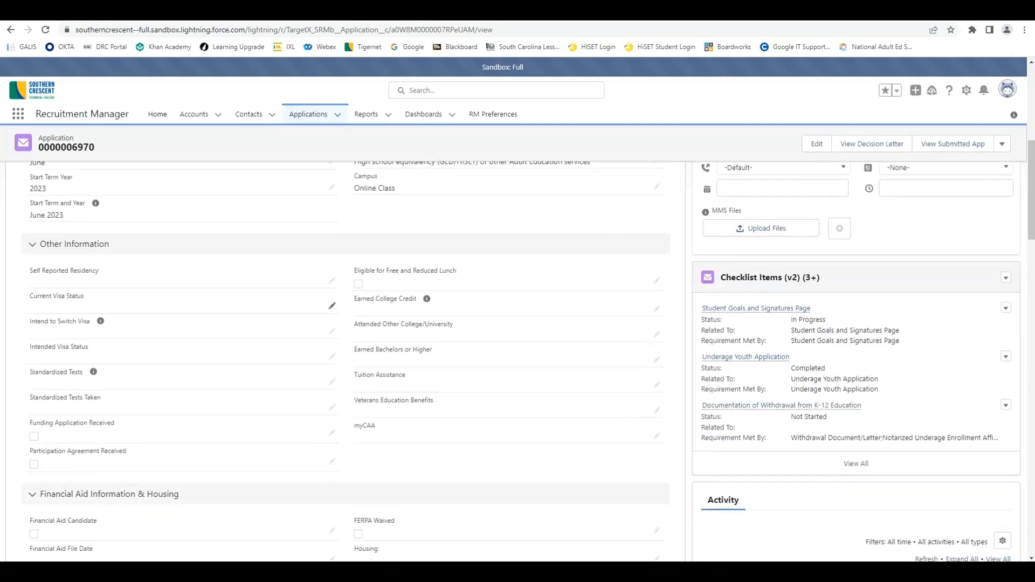
scroll(332, 465, down, 5)
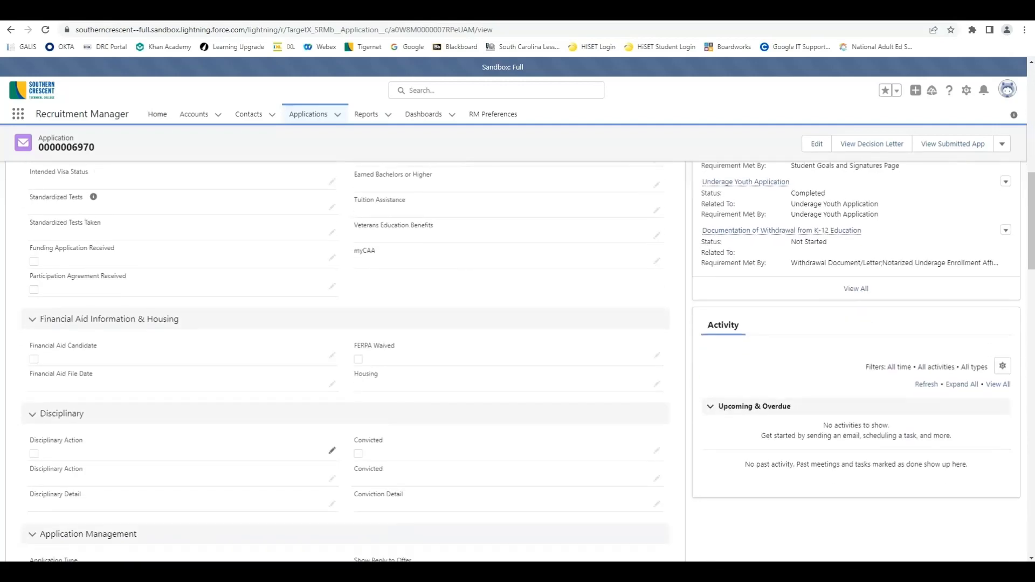
scroll(332, 369, down, 5)
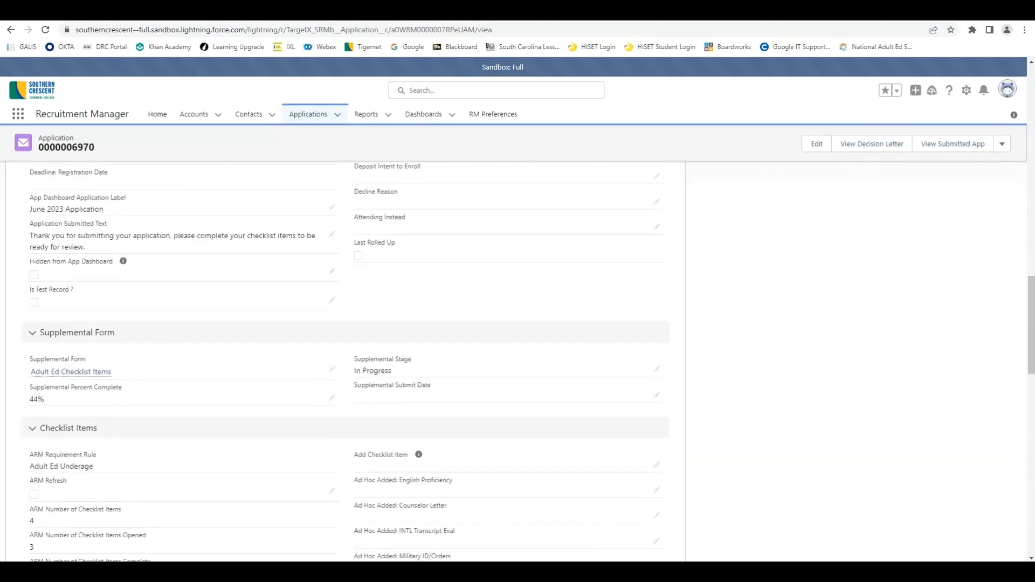
scroll(345, 361, down, 2)
scroll(332, 432, down, 6)
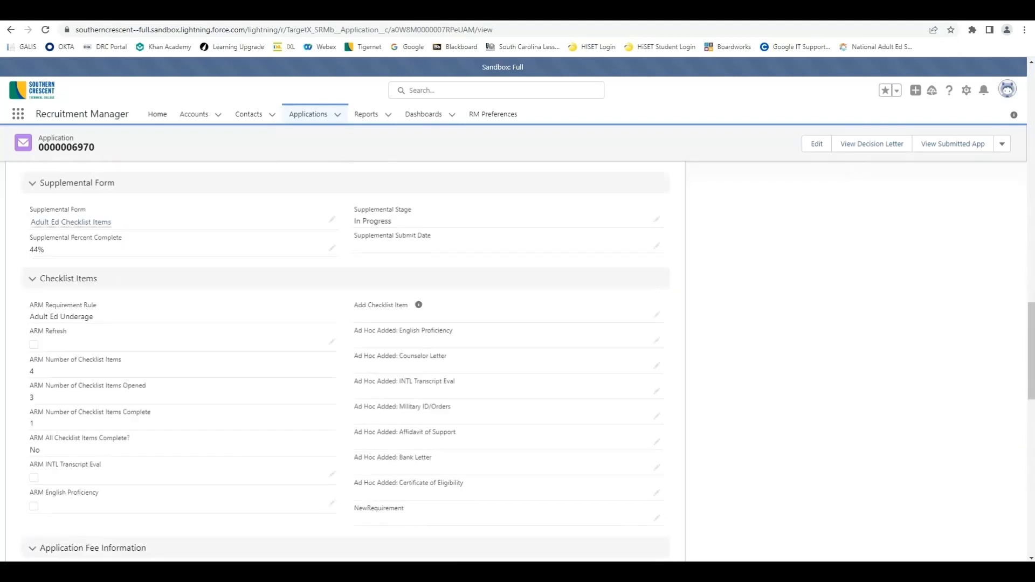
scroll(332, 453, down, 5)
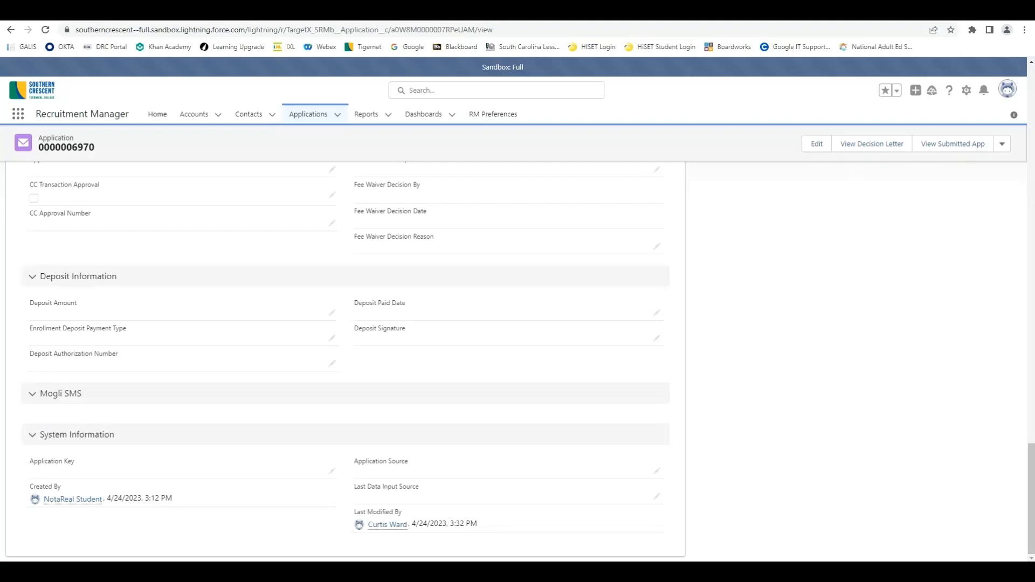
scroll(331, 469, up, 15)
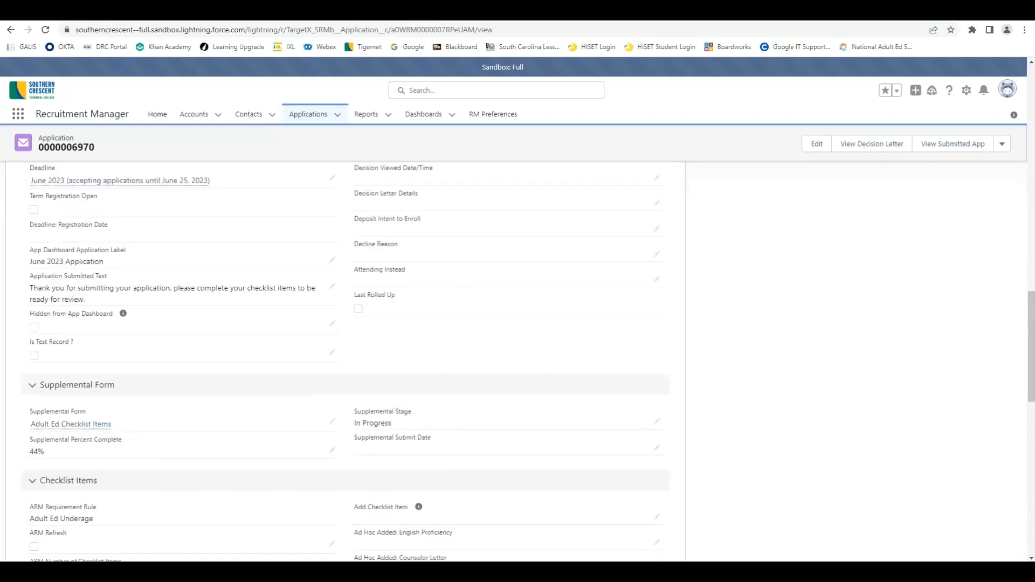
scroll(345, 378, up, 15)
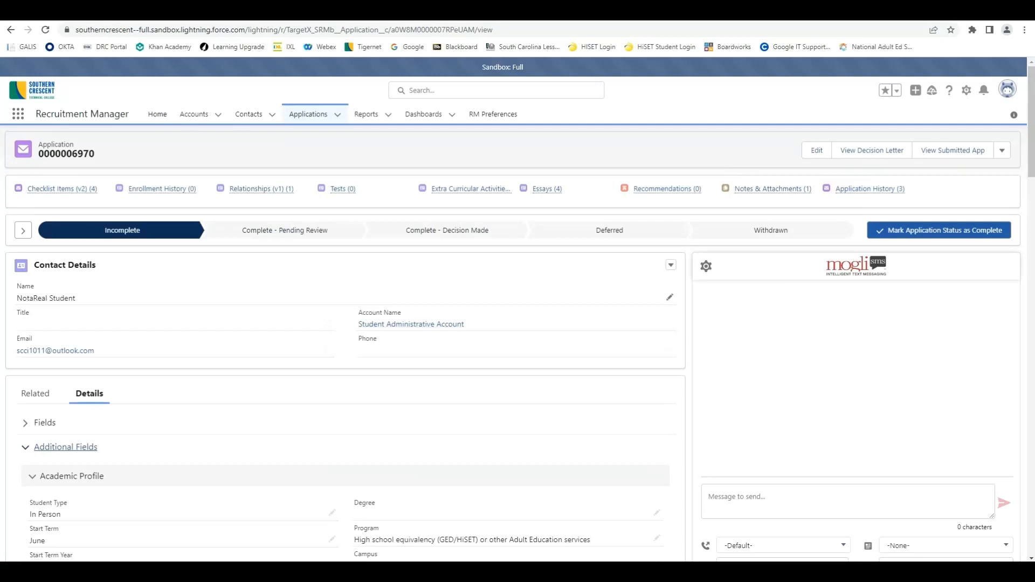
mouse_move(547, 189)
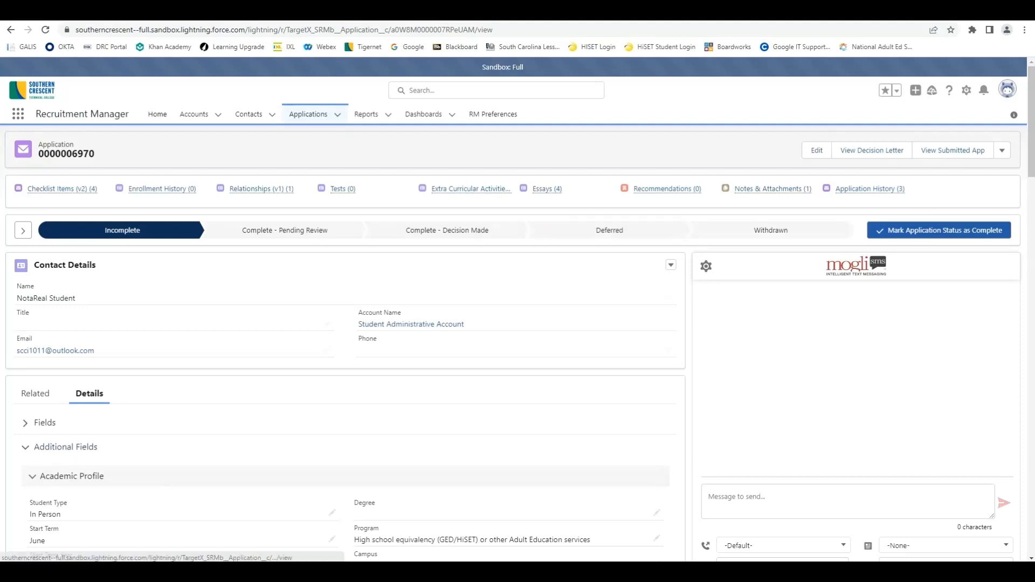
Step: From Essays (4), open the Underage Youth Application essay's COABE 2023 ACCEPTED BREAKOUT SESSIONS PDF
click(547, 189)
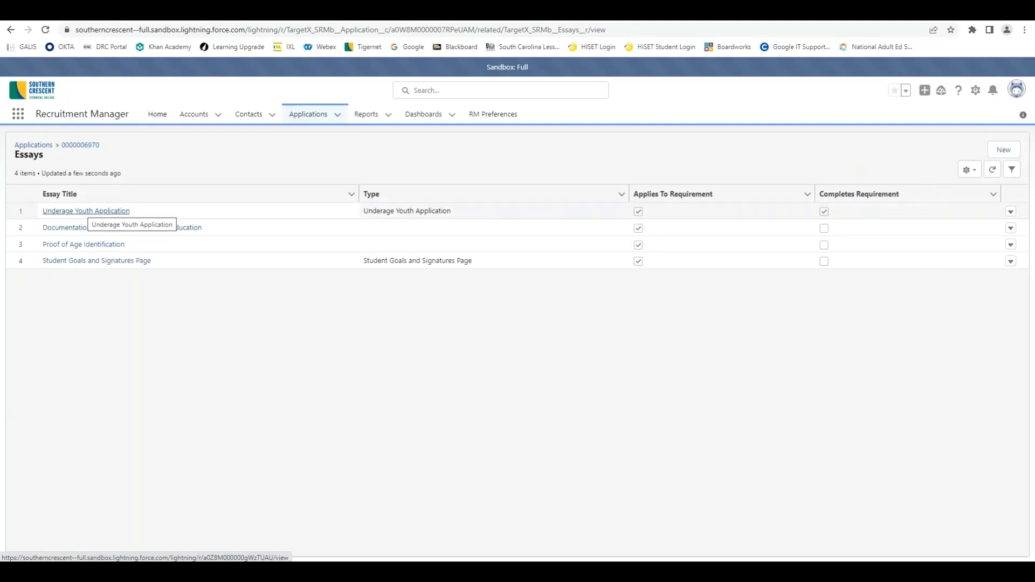
click(86, 210)
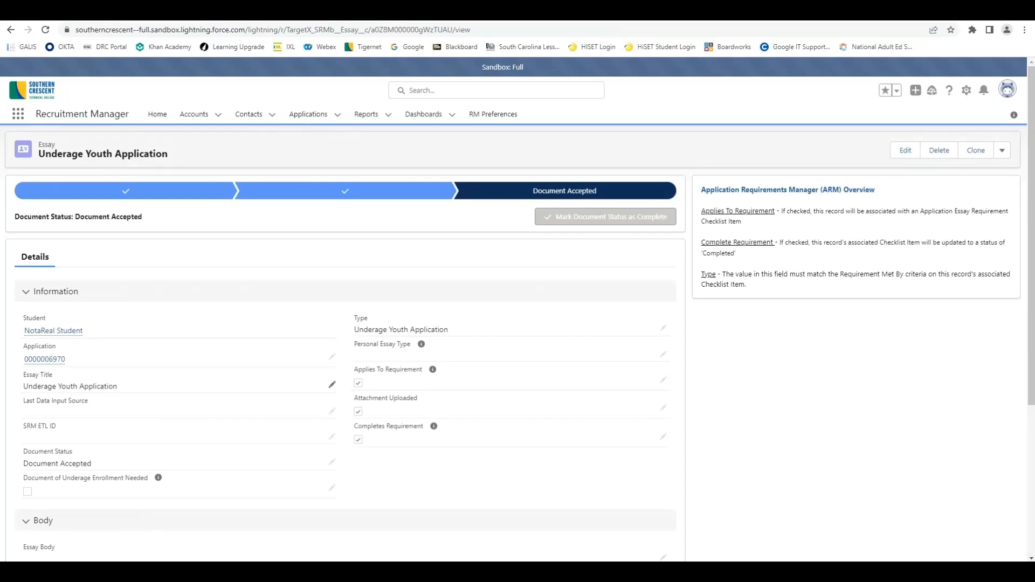
scroll(332, 385, down, 4)
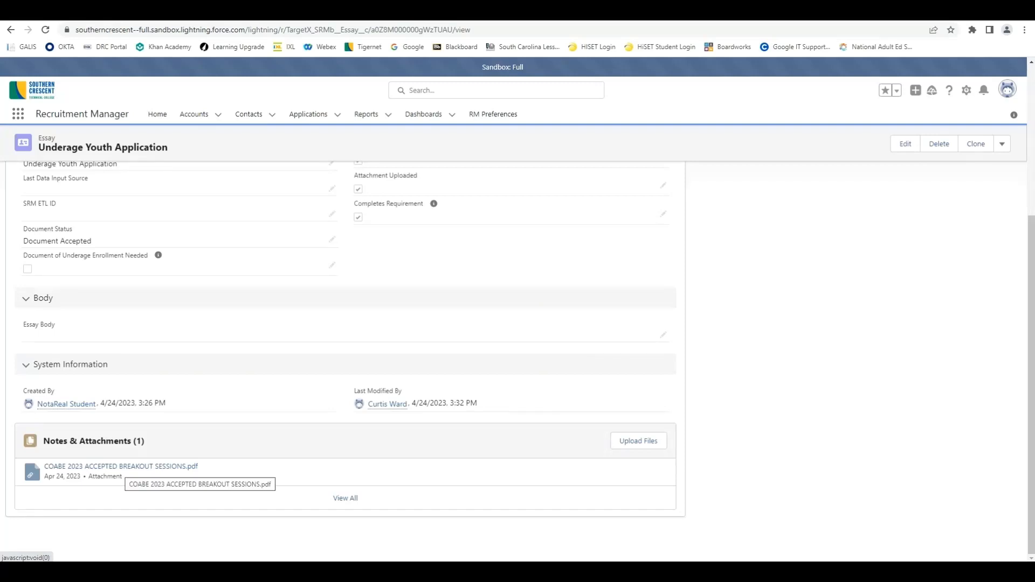
click(124, 467)
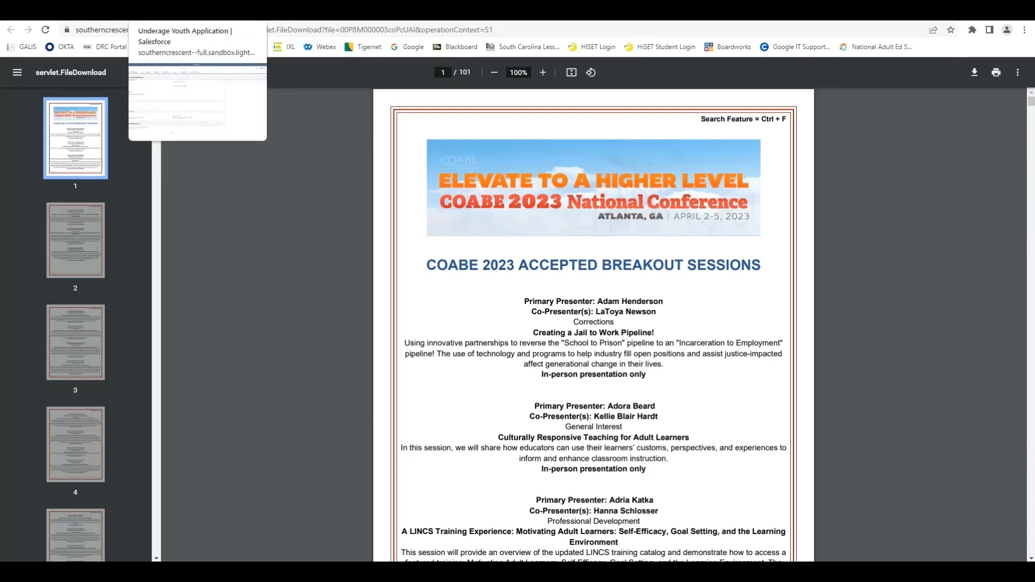
Step: Switch back to the Underage Youth Application essay and view its Document Accepted status
click(184, 12)
scroll(323, 465, up, 5)
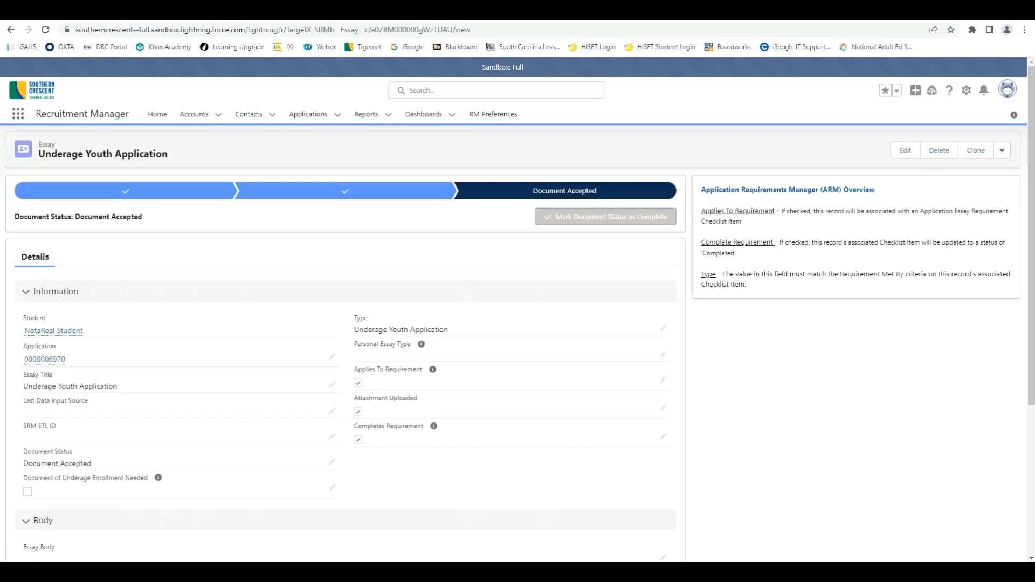
Step: Return to the Essays list and open the Documentation of Withdrawal from K-12 Education essay
key(alt+Left)
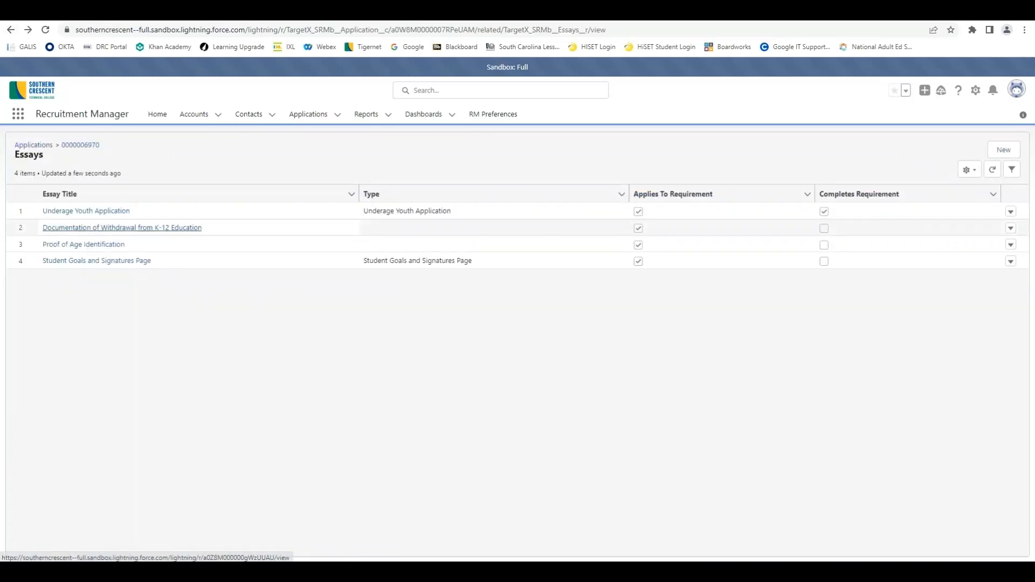
click(65, 227)
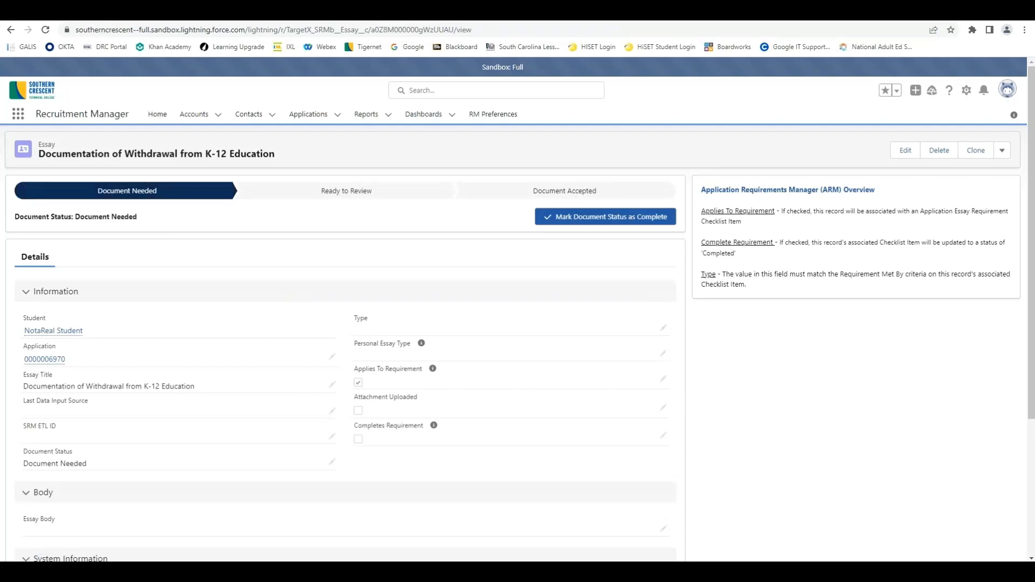
scroll(345, 356, down, 4)
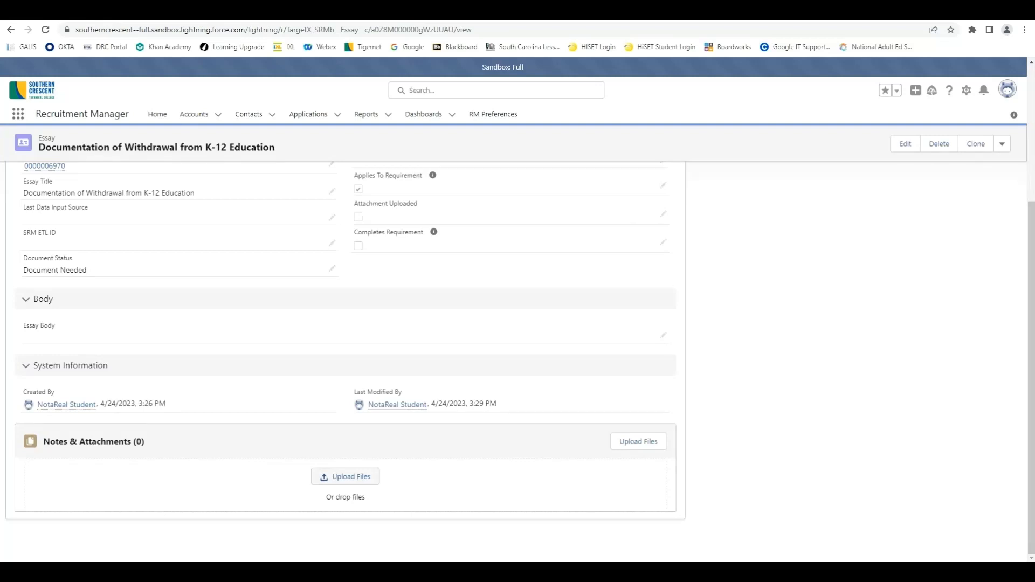
Step: Upload the 2023 COABE Session Evaluation Form file to the essay's attachments
click(345, 476)
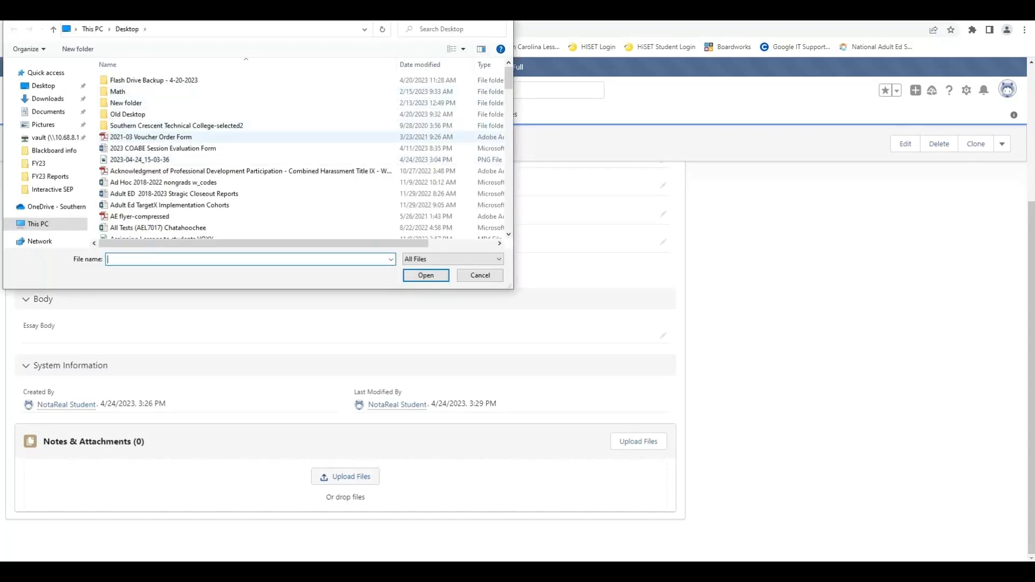
click(163, 148)
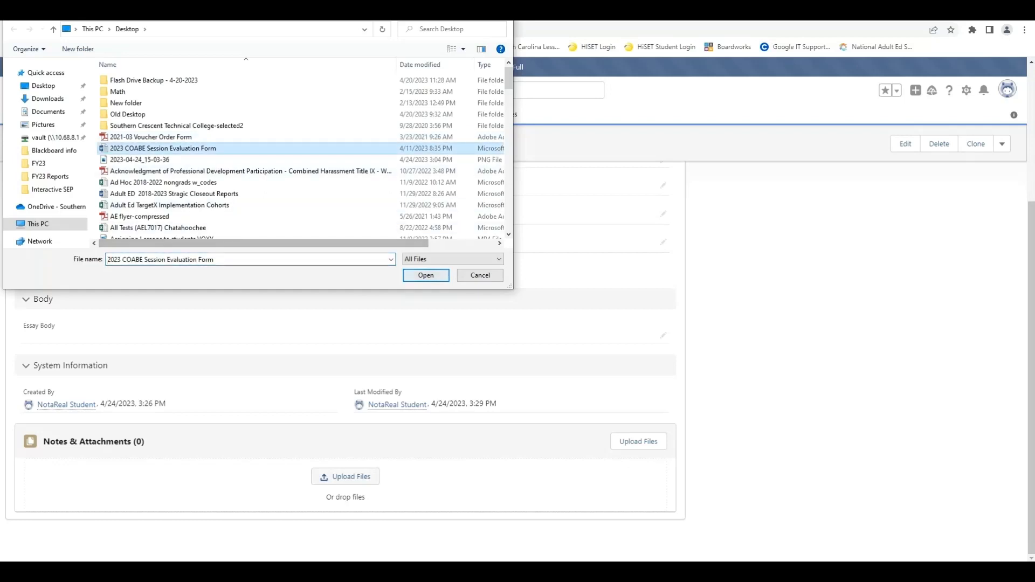
click(426, 275)
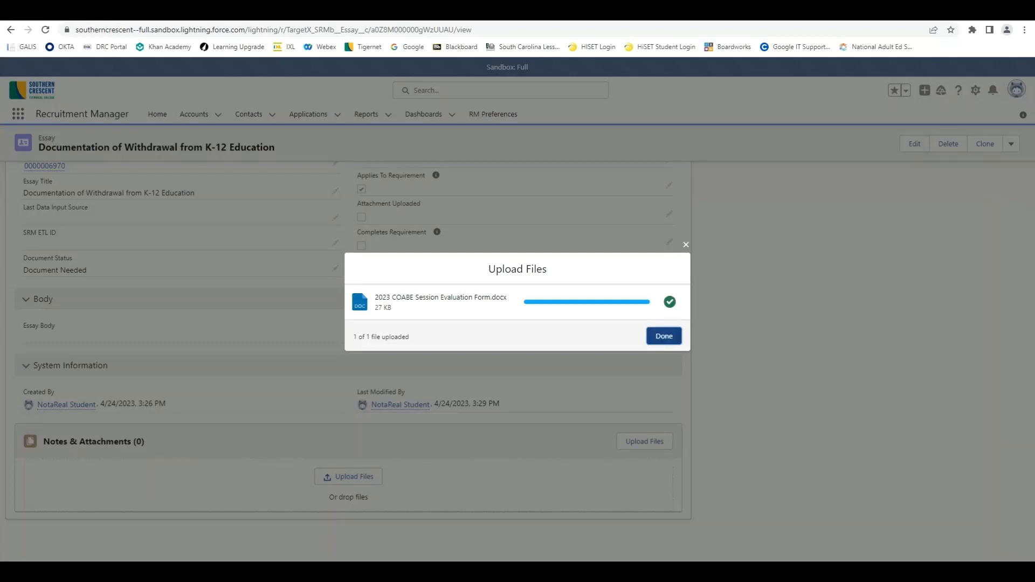
click(664, 337)
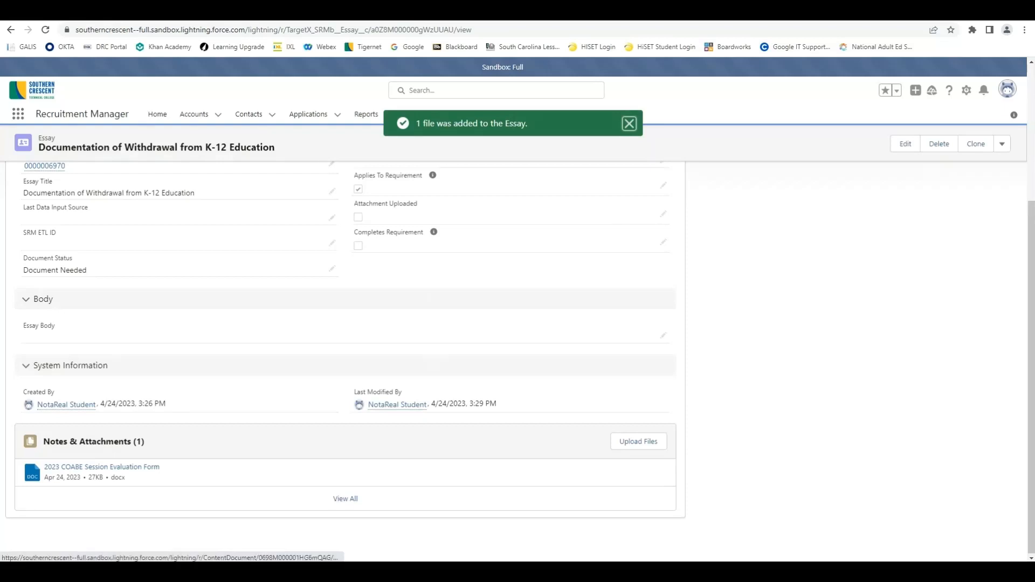
scroll(345, 350, up, 4)
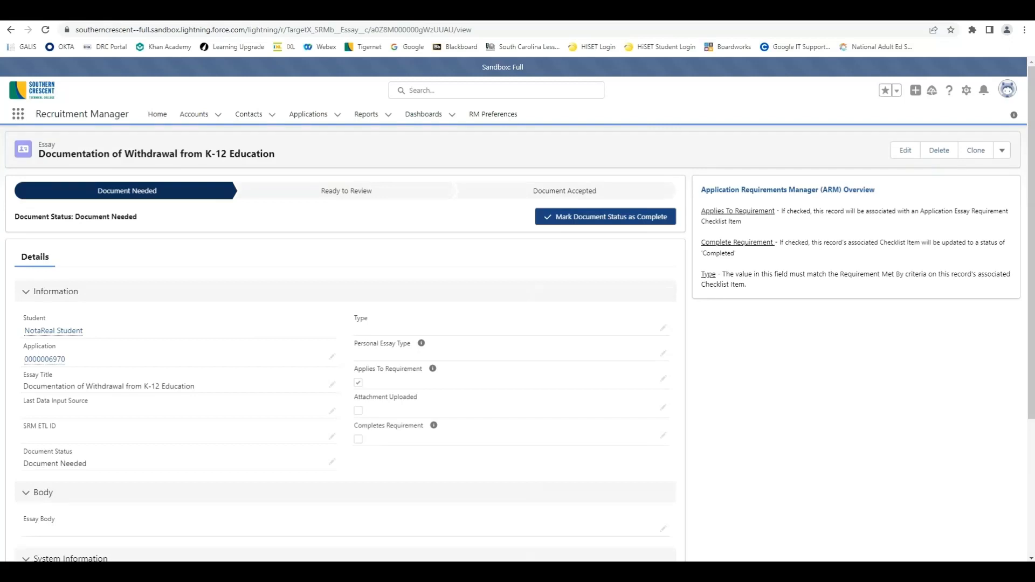
Step: Advance the essay's status through Ready to Review to Document Accepted, then go back to Essays
click(606, 217)
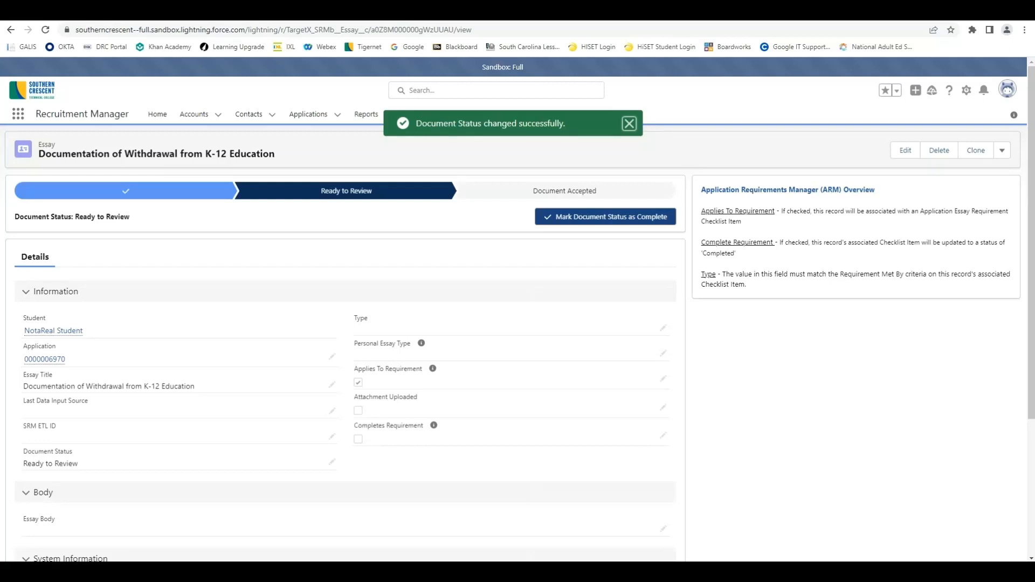
click(606, 217)
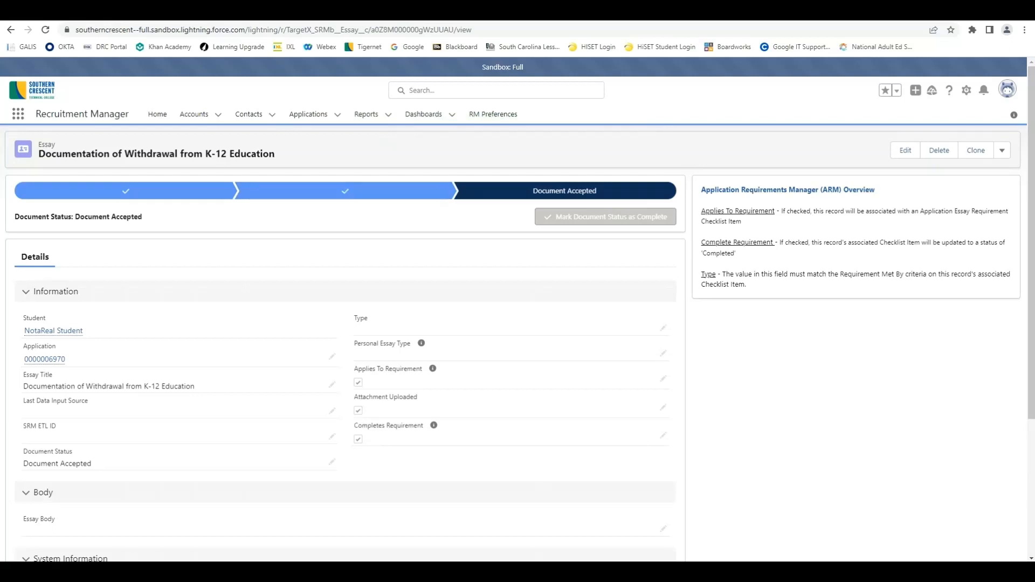
key(alt+Left)
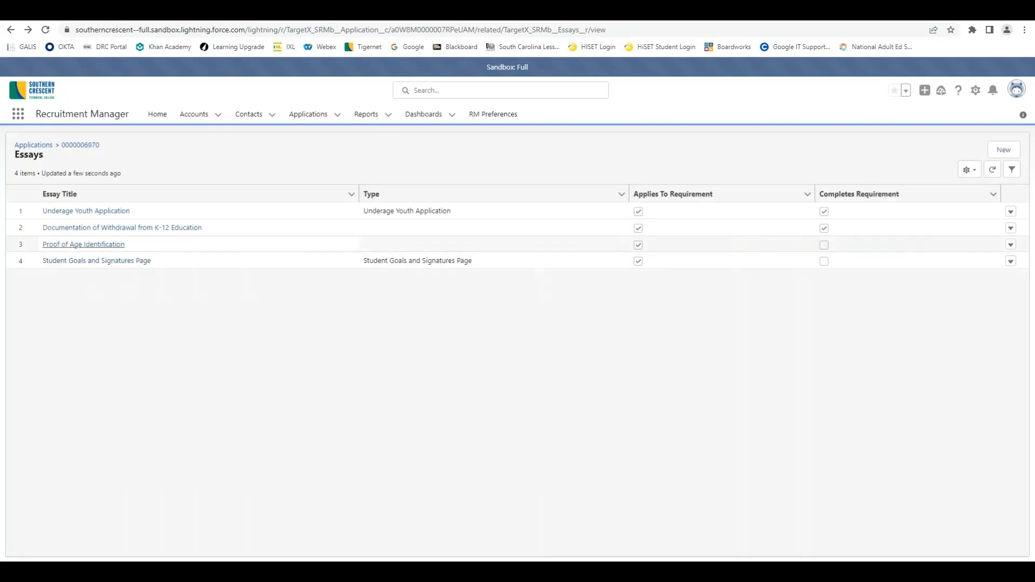
Step: Attach the AE flyer-compressed PDF to the Proof of Age Identification essay
click(84, 245)
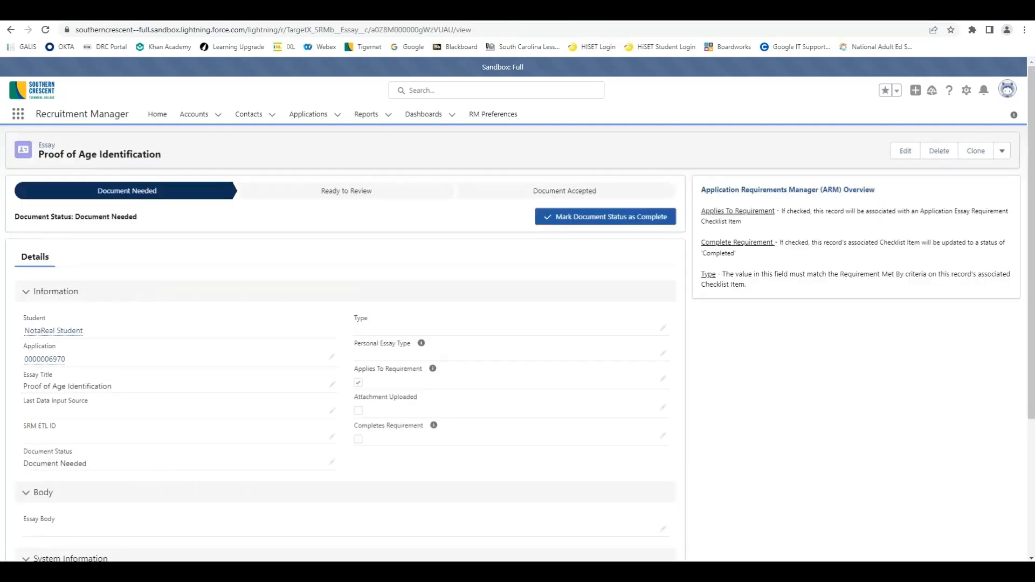
scroll(345, 356, down, 3)
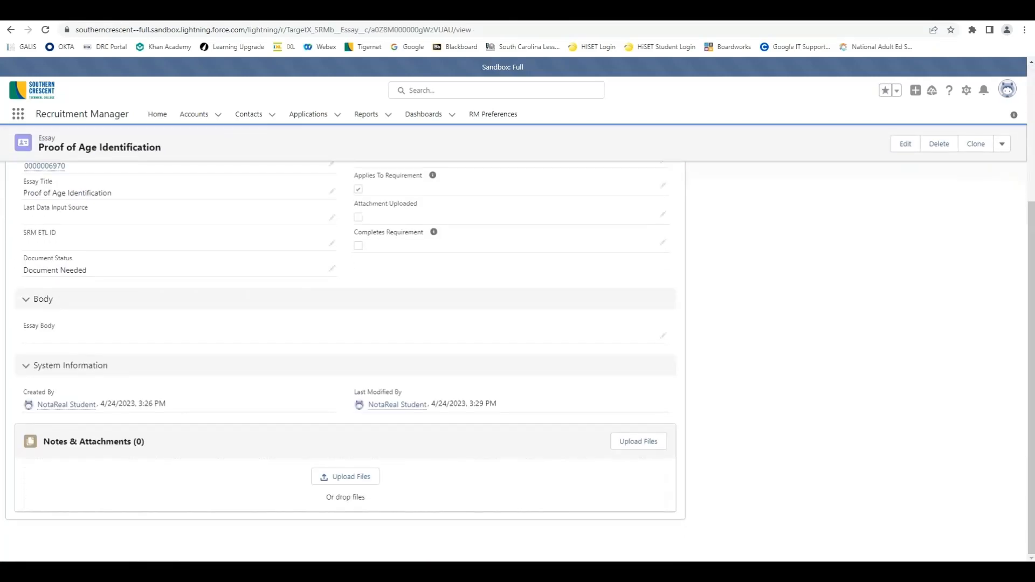
scroll(333, 411, up, 4)
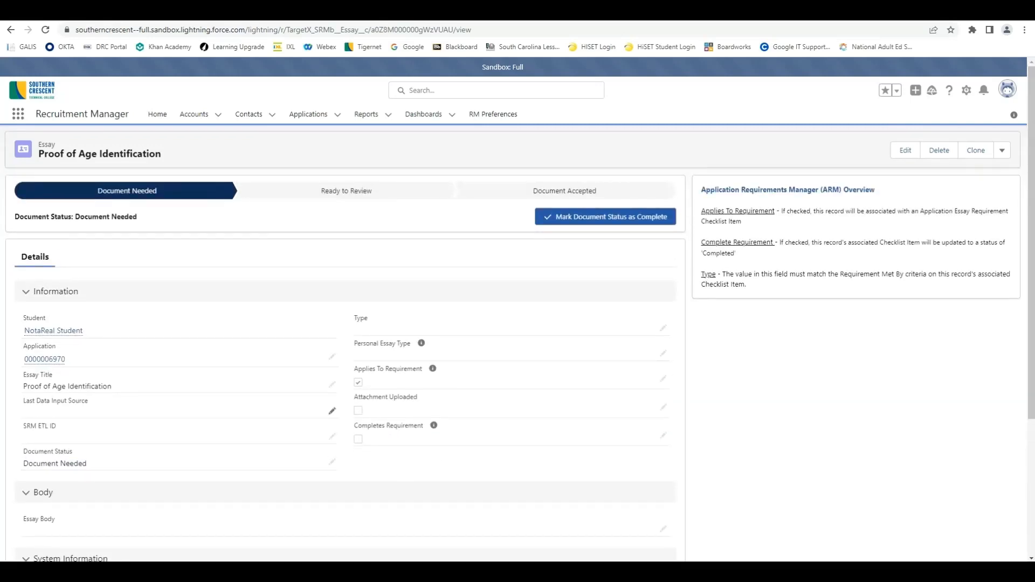
scroll(332, 411, down, 4)
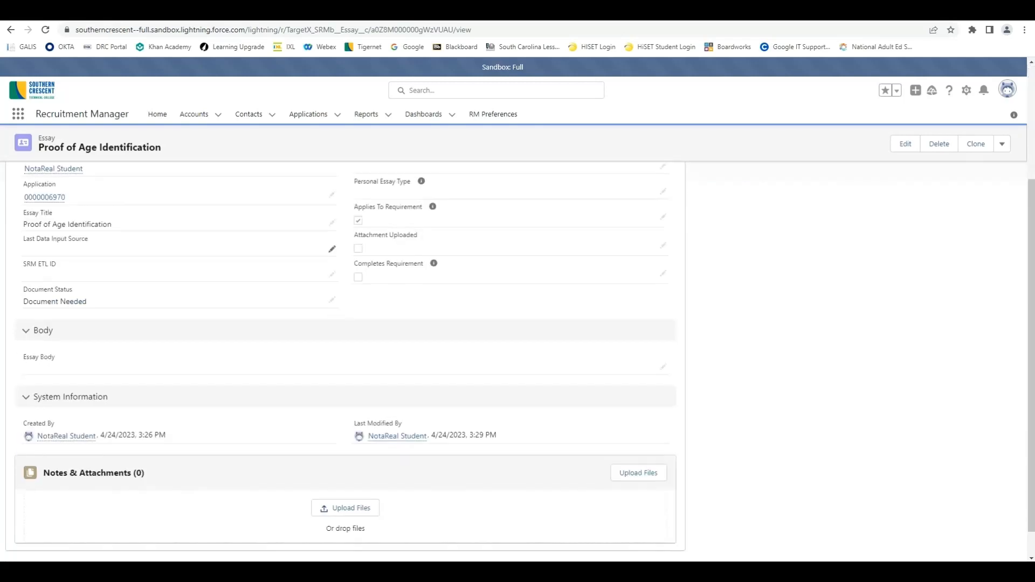
click(345, 477)
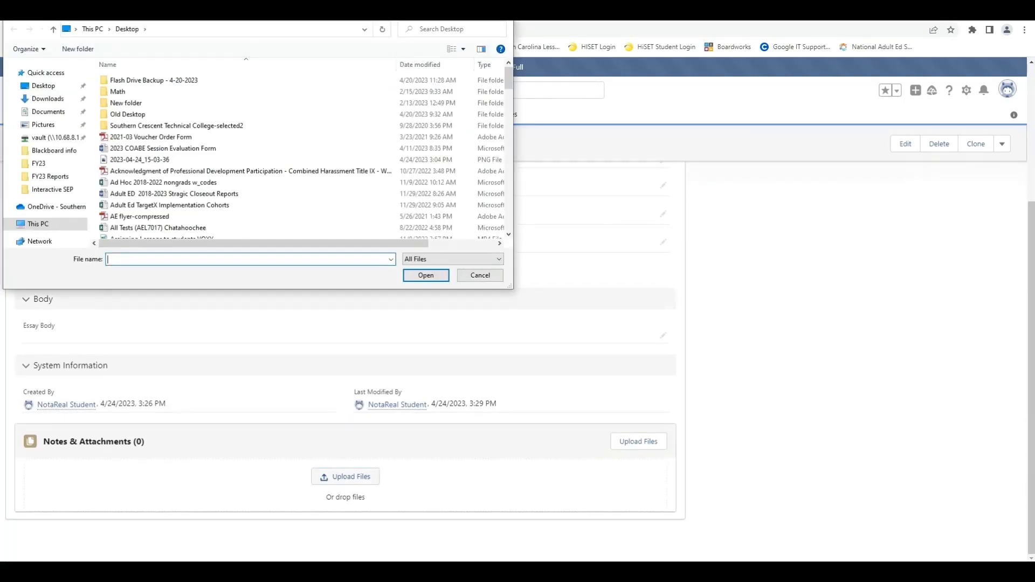
click(140, 216)
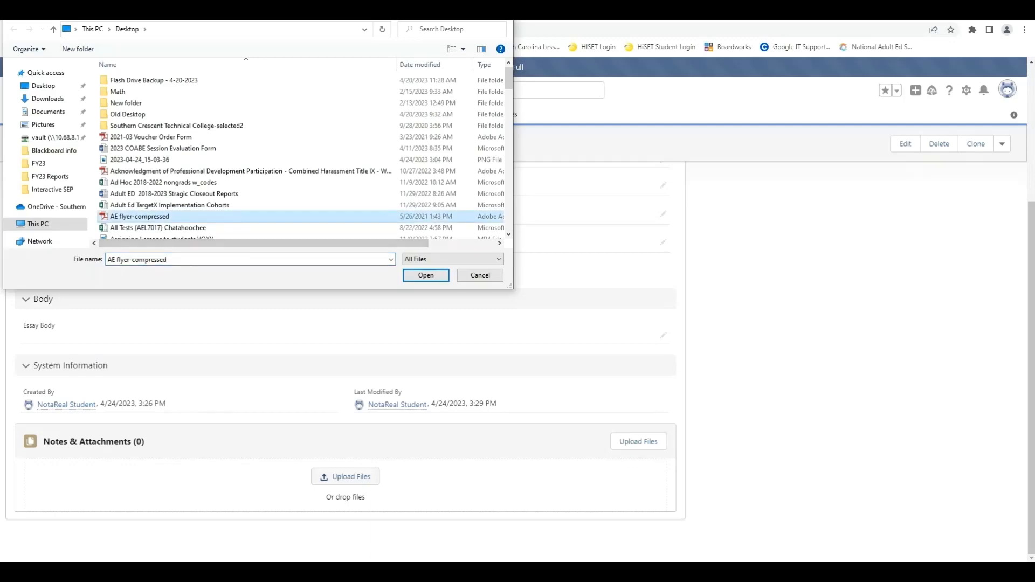
click(426, 275)
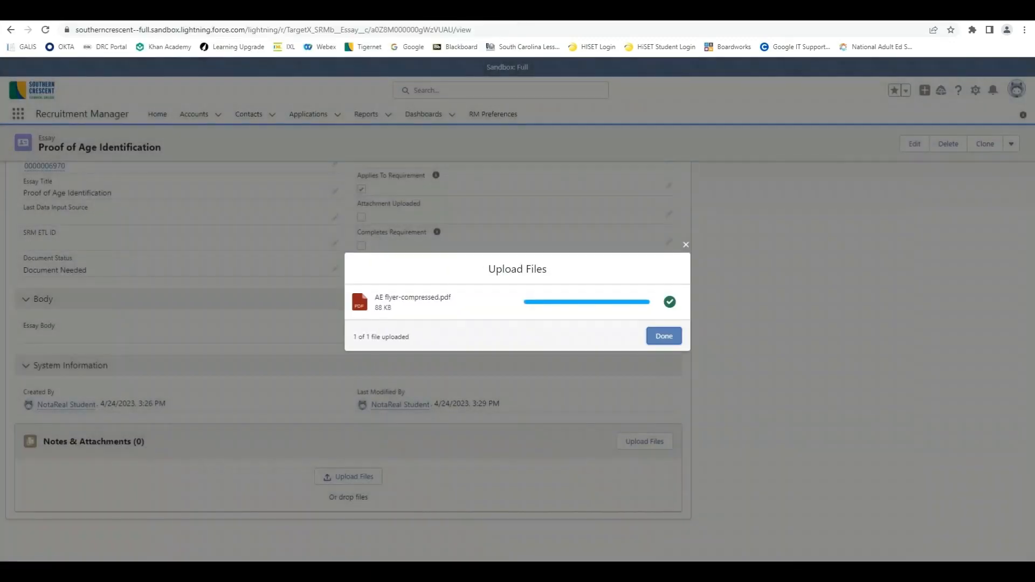
click(664, 336)
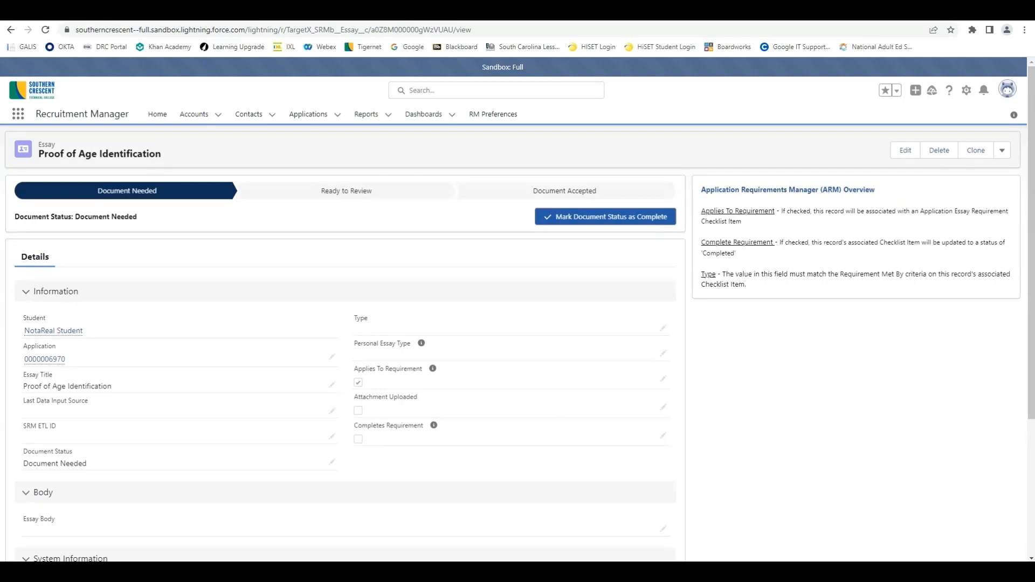
Step: Advance the essay's status through Ready to Review to Document Accepted, then return to the essays list
click(605, 217)
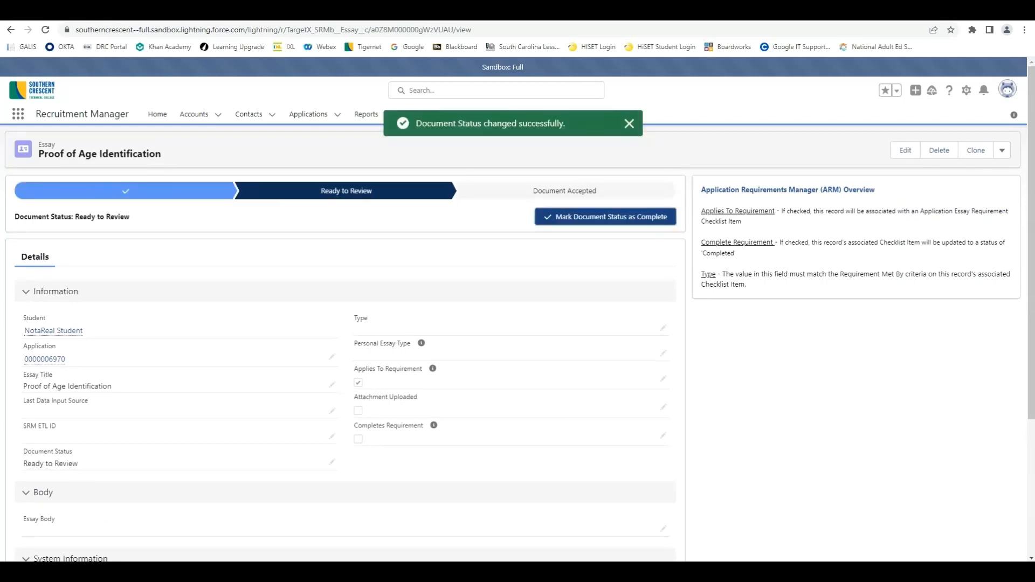
click(606, 217)
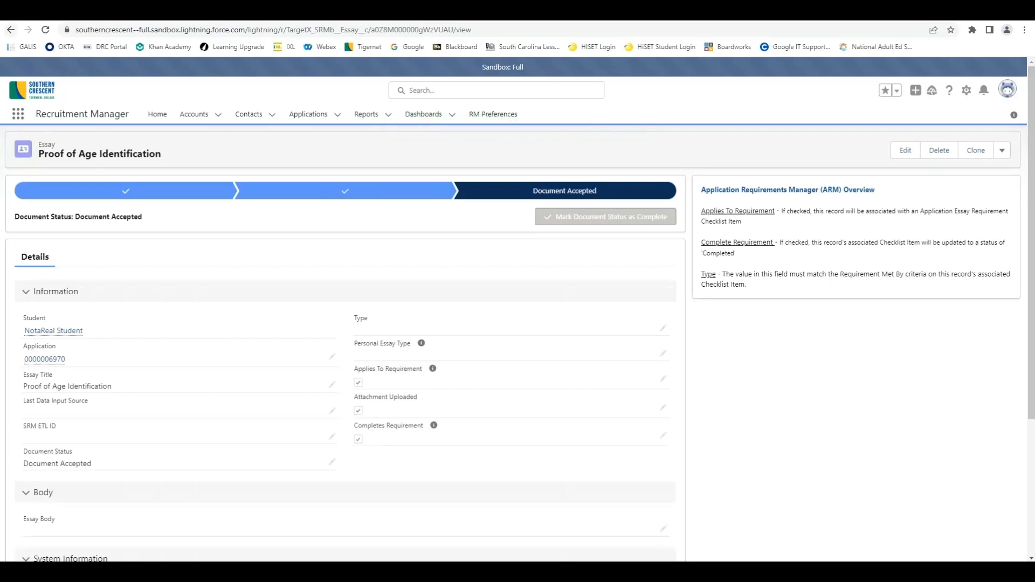
click(11, 30)
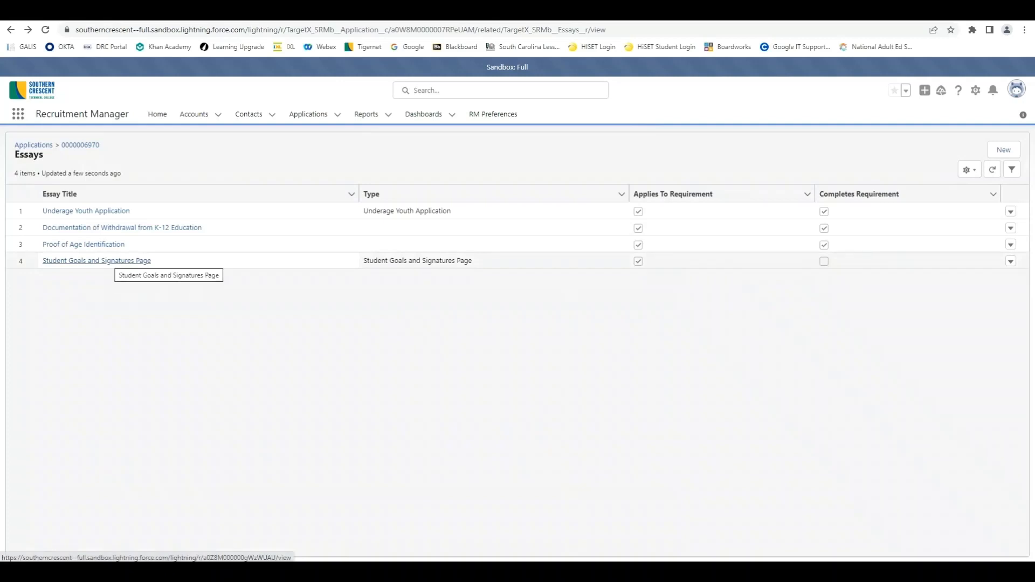
Step: Attach the AE flyer-compressed PDF to the Student Goals and Signatures Page essay
click(98, 261)
scroll(97, 261, down, 3)
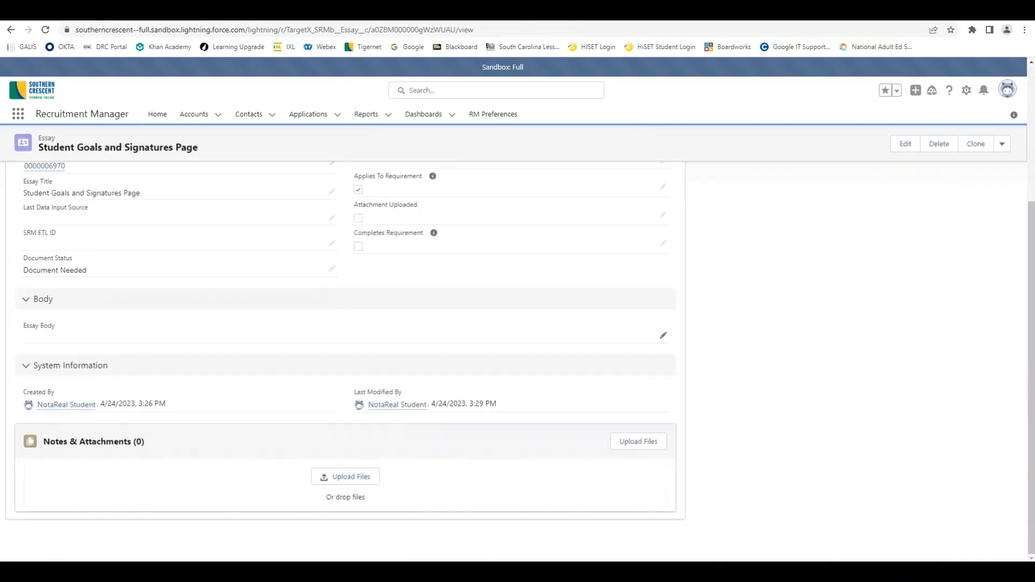
click(345, 477)
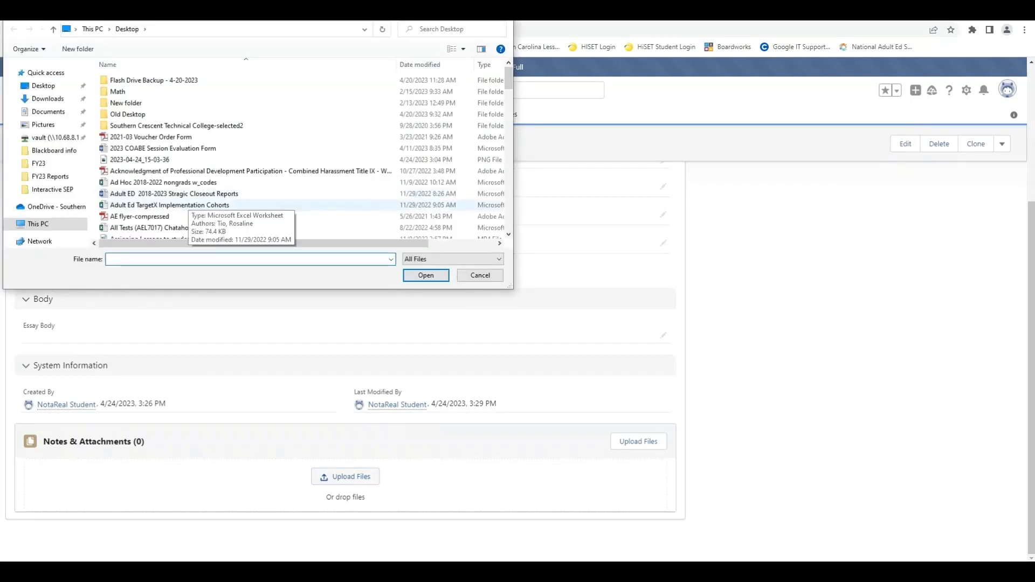
click(173, 217)
key(Return)
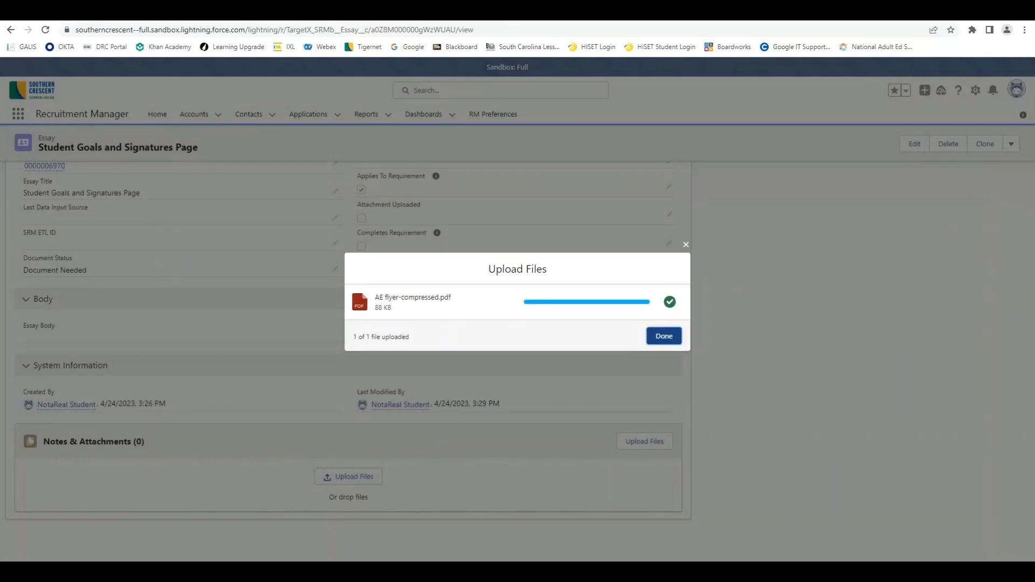
click(664, 336)
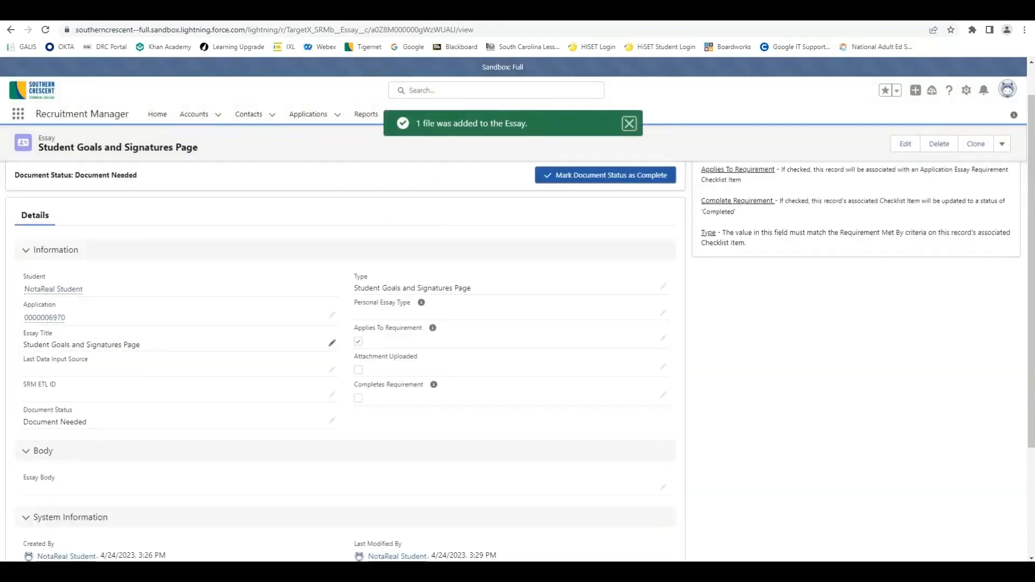
Step: Advance the essay's status through Ready to Review to Document Accepted, then return to the essays list
click(606, 217)
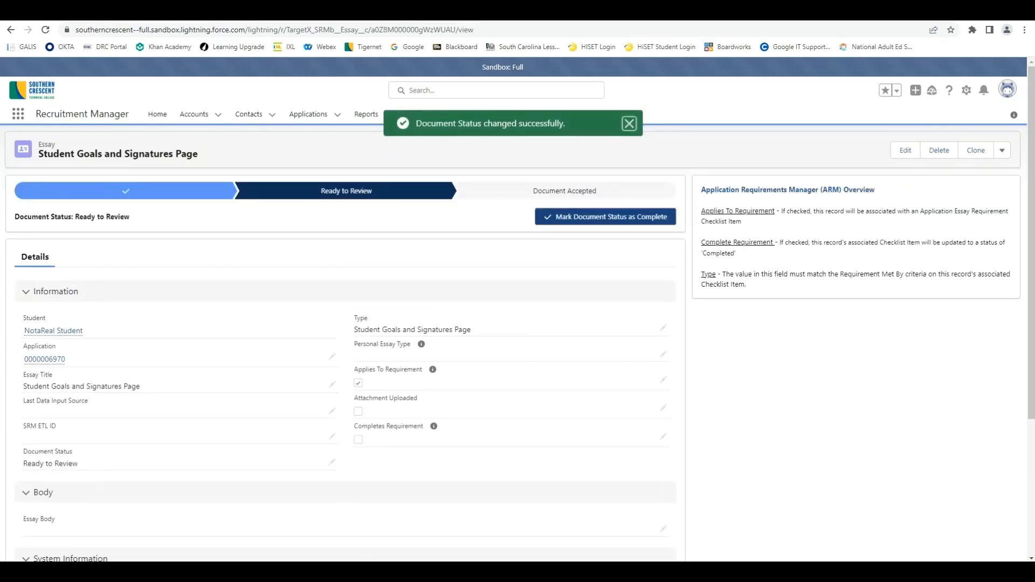
click(605, 217)
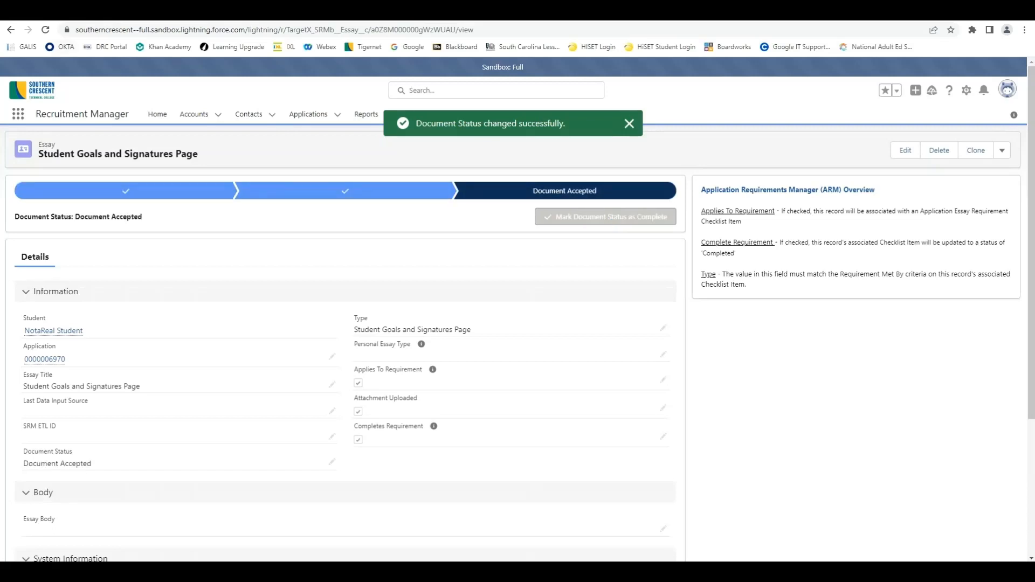
click(11, 29)
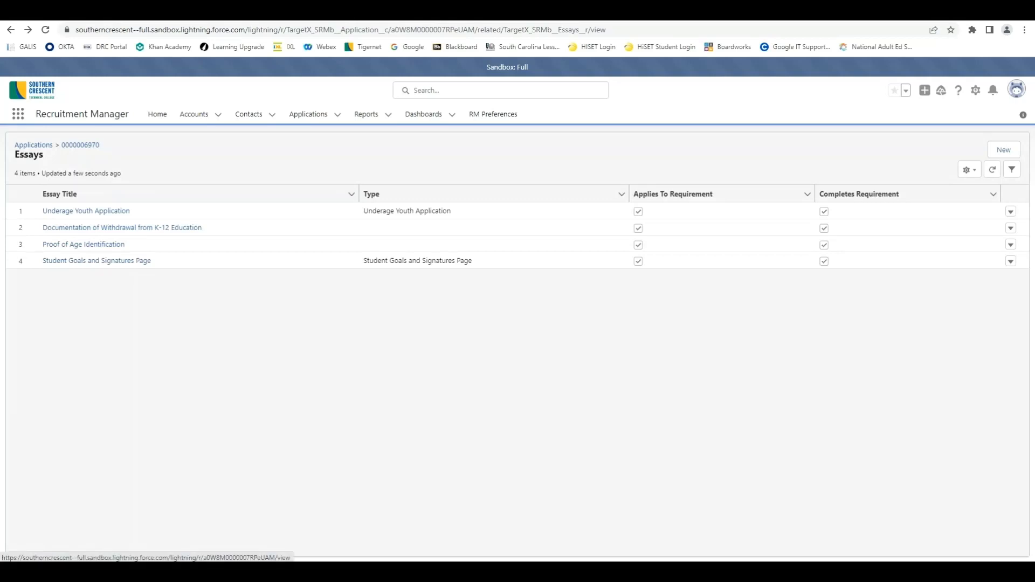
click(80, 145)
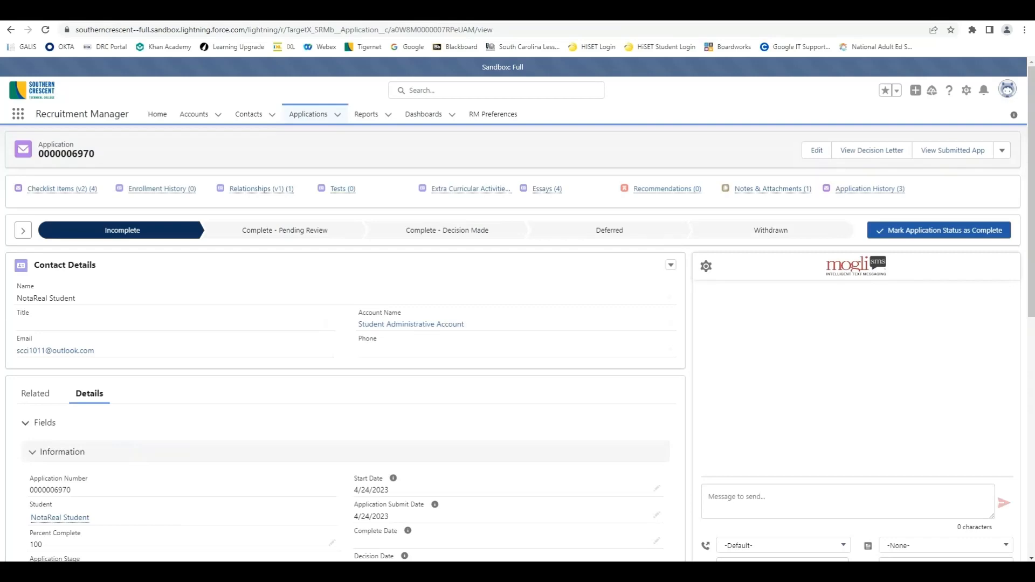
scroll(517, 345, down, 6)
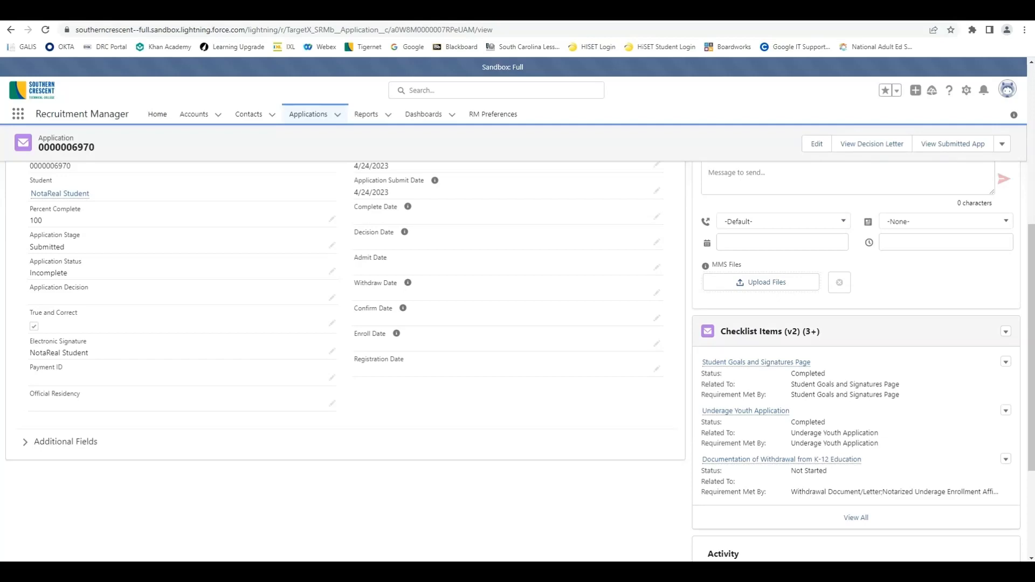
scroll(345, 324, up, 5)
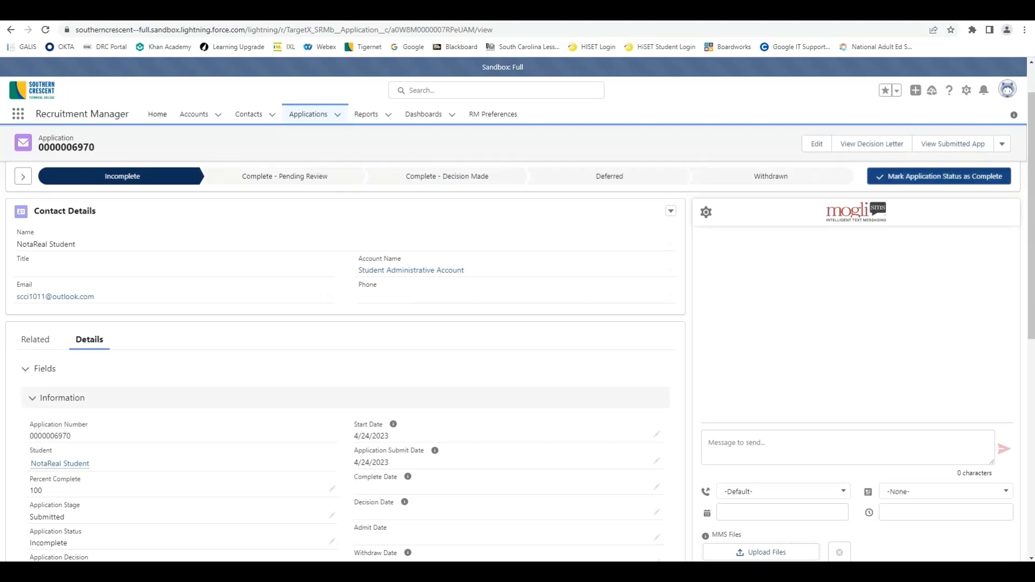
click(939, 177)
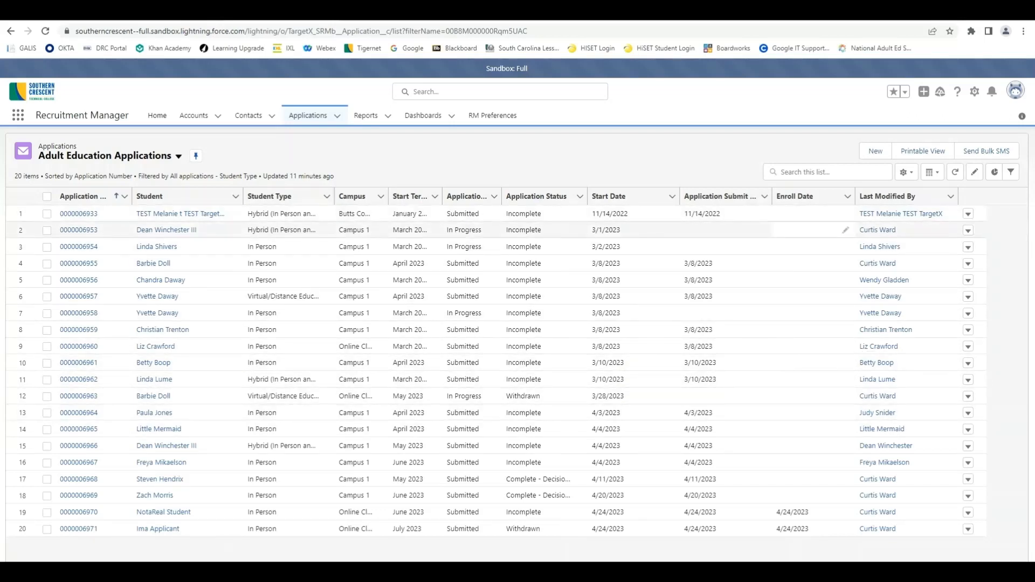
click(846, 230)
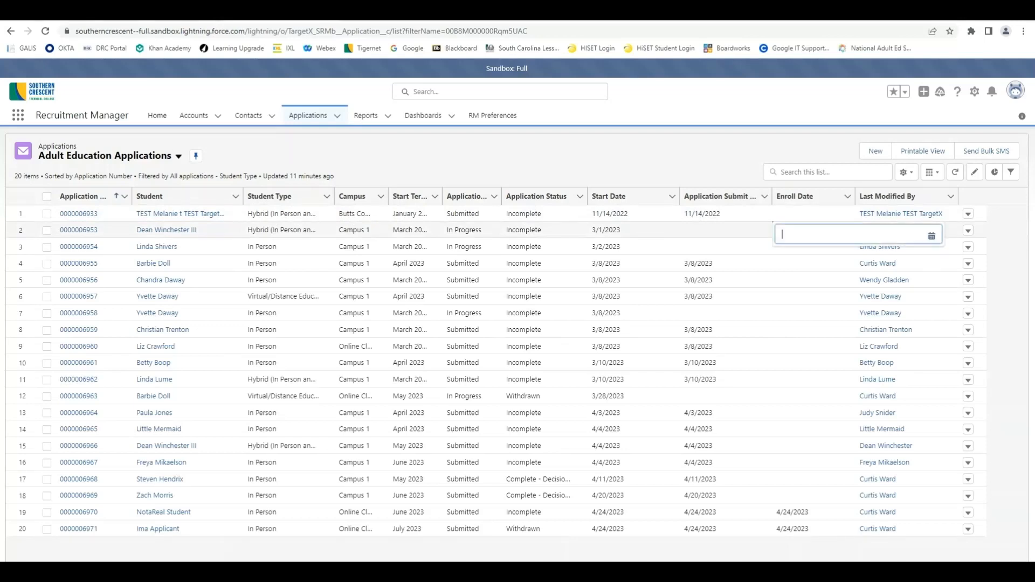
click(932, 236)
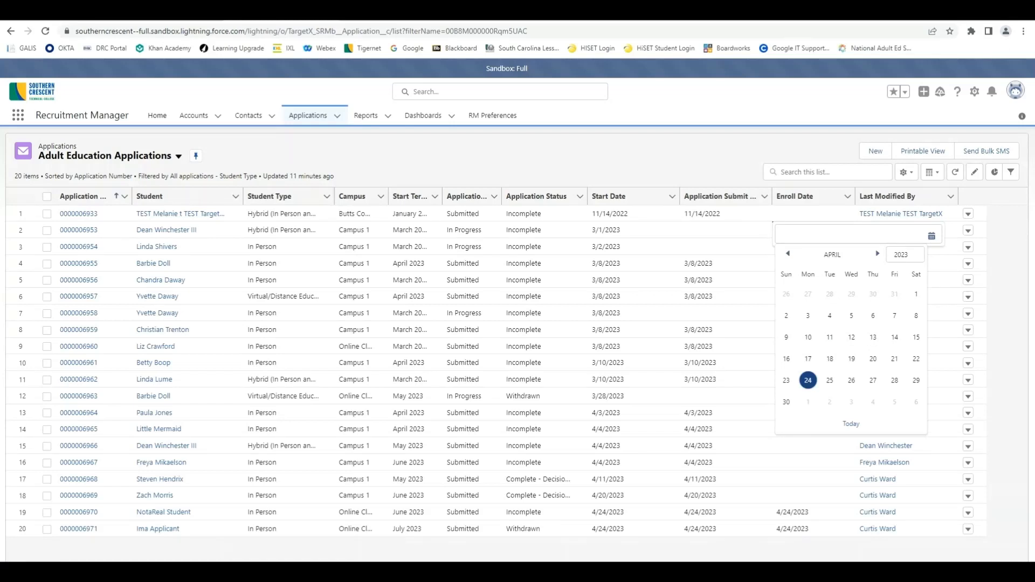
click(808, 381)
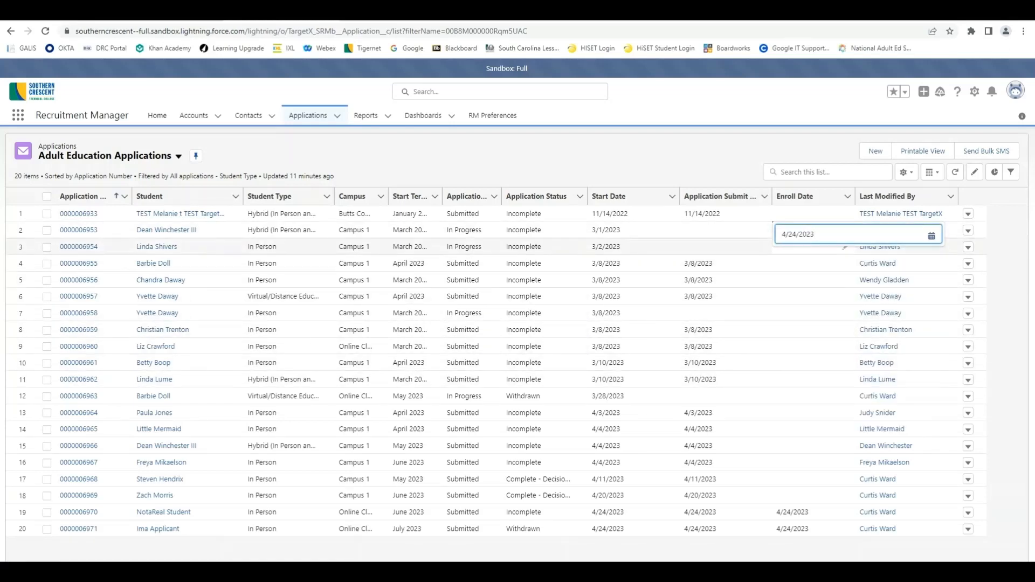
click(813, 250)
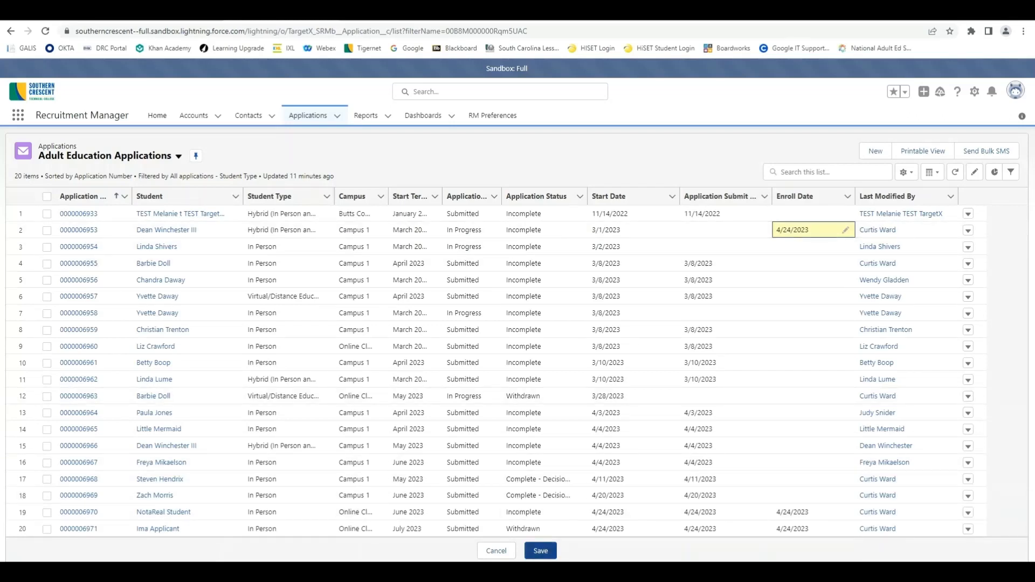
click(540, 550)
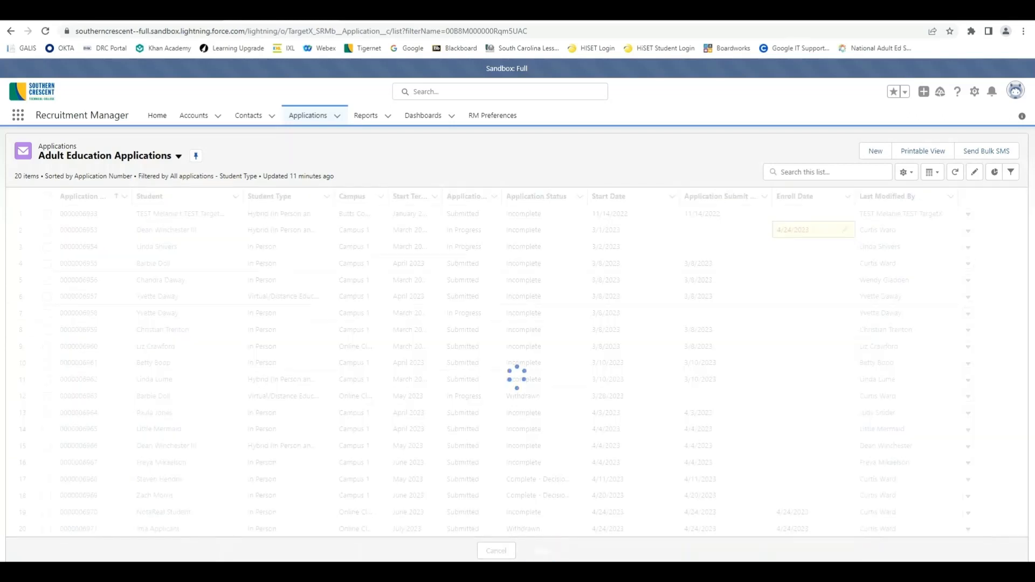